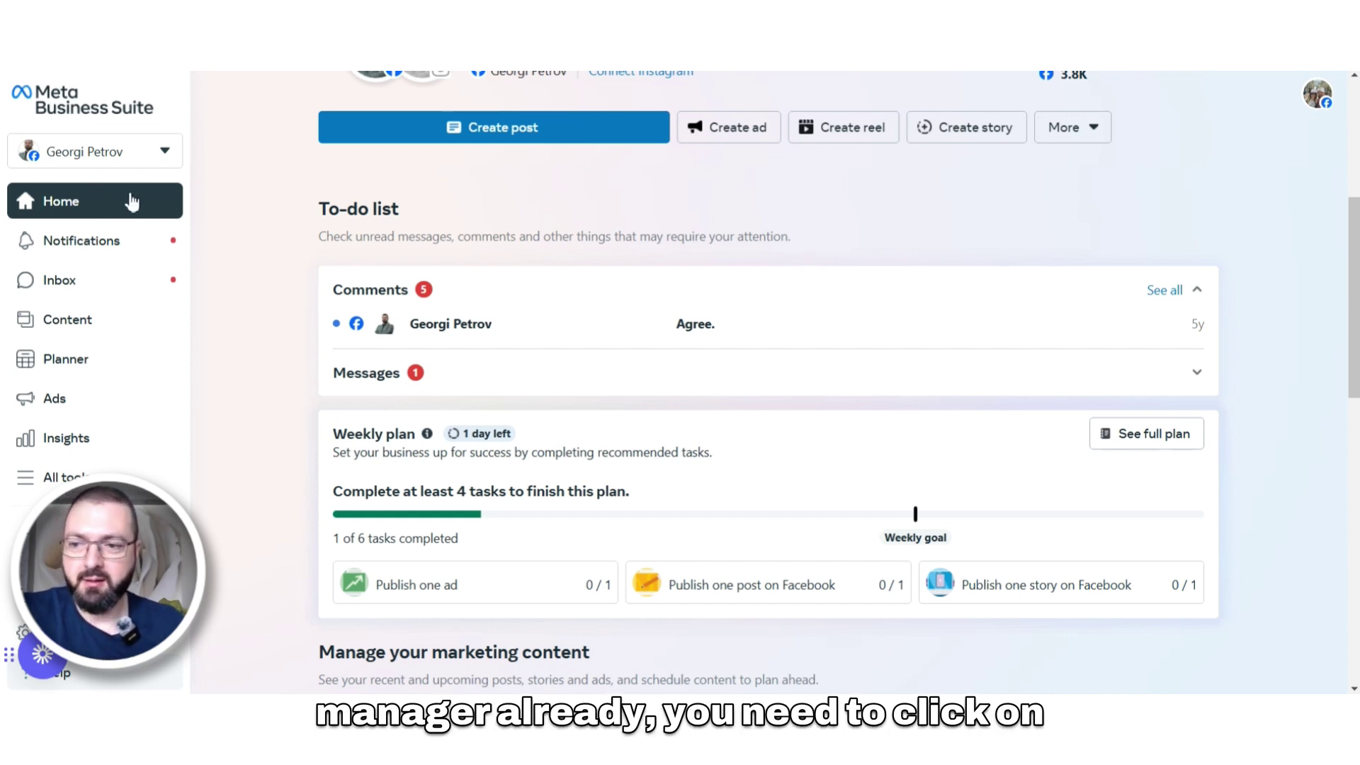
- Start creating a new business portfolio and name it GeorgiAdvice
left_click(150, 161)
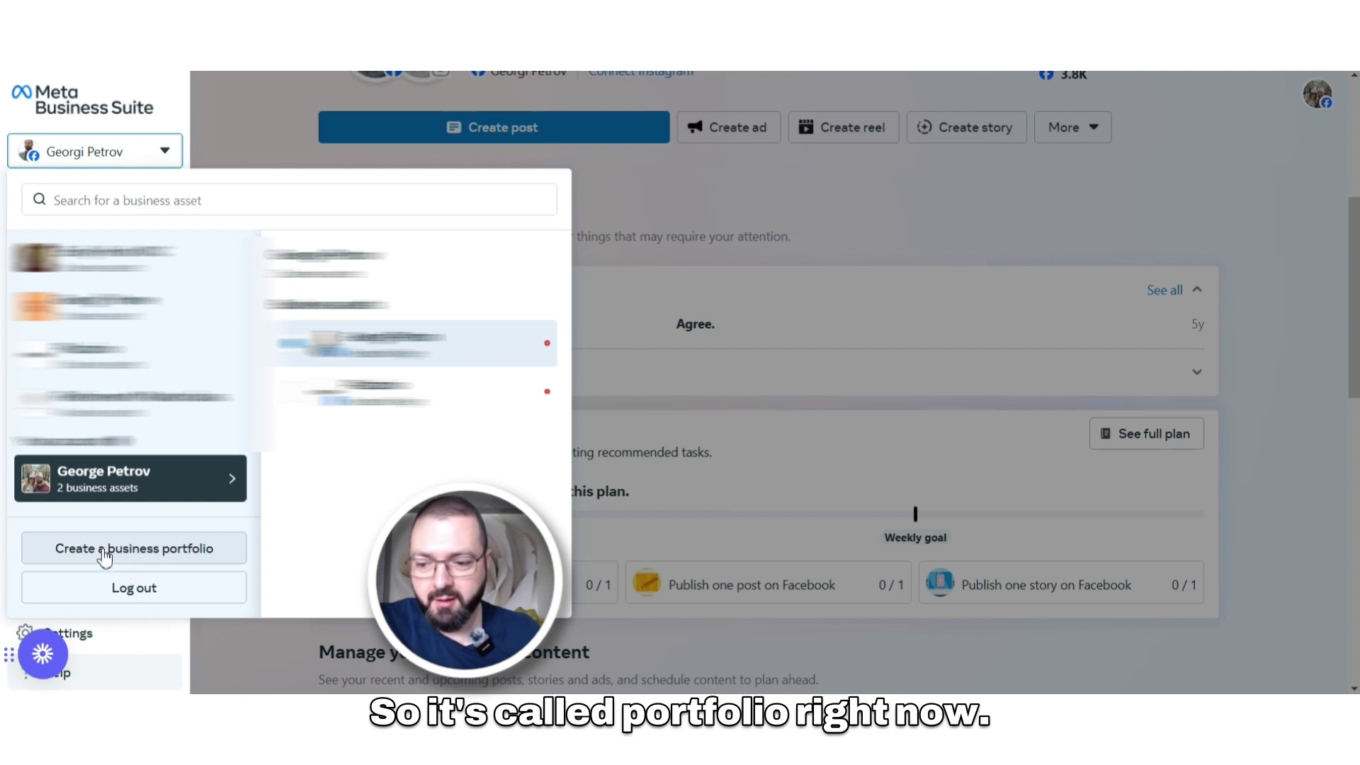
left_click(104, 555)
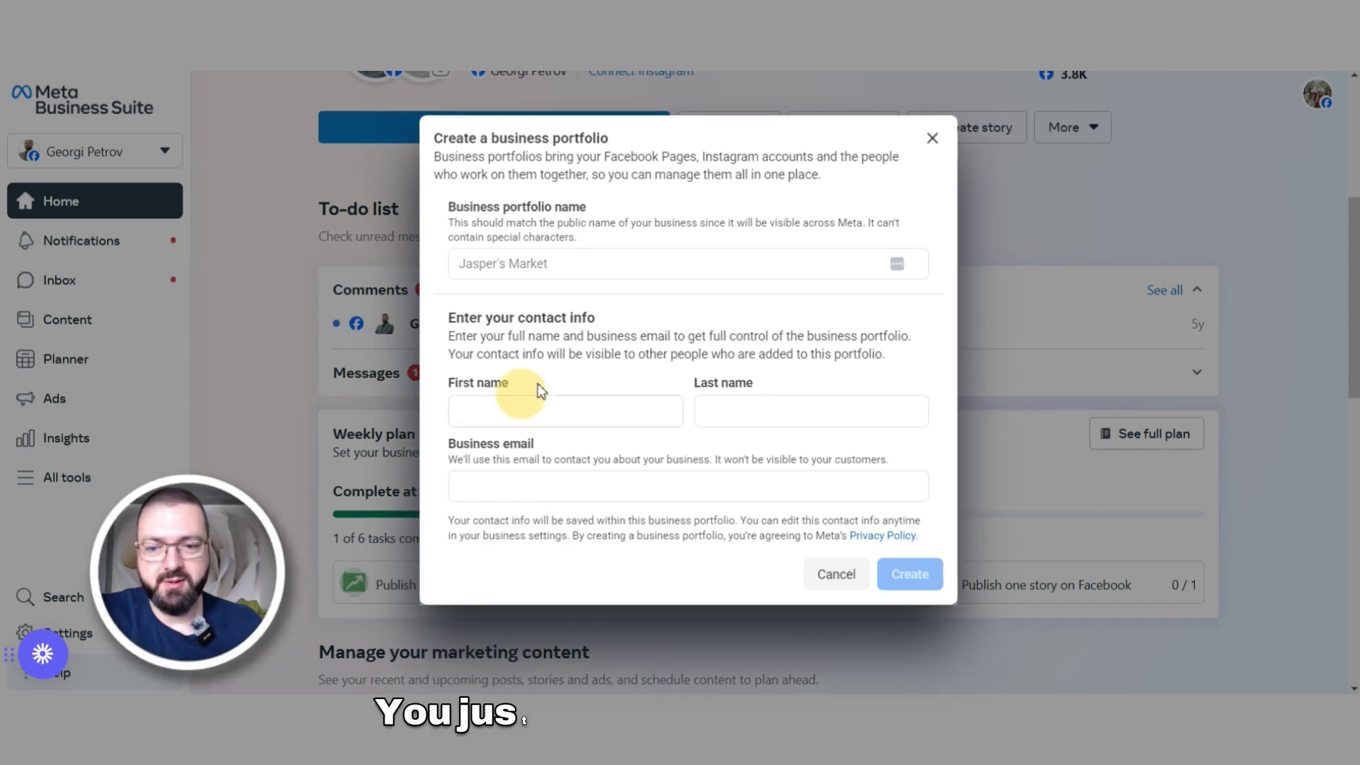
left_click(575, 264)
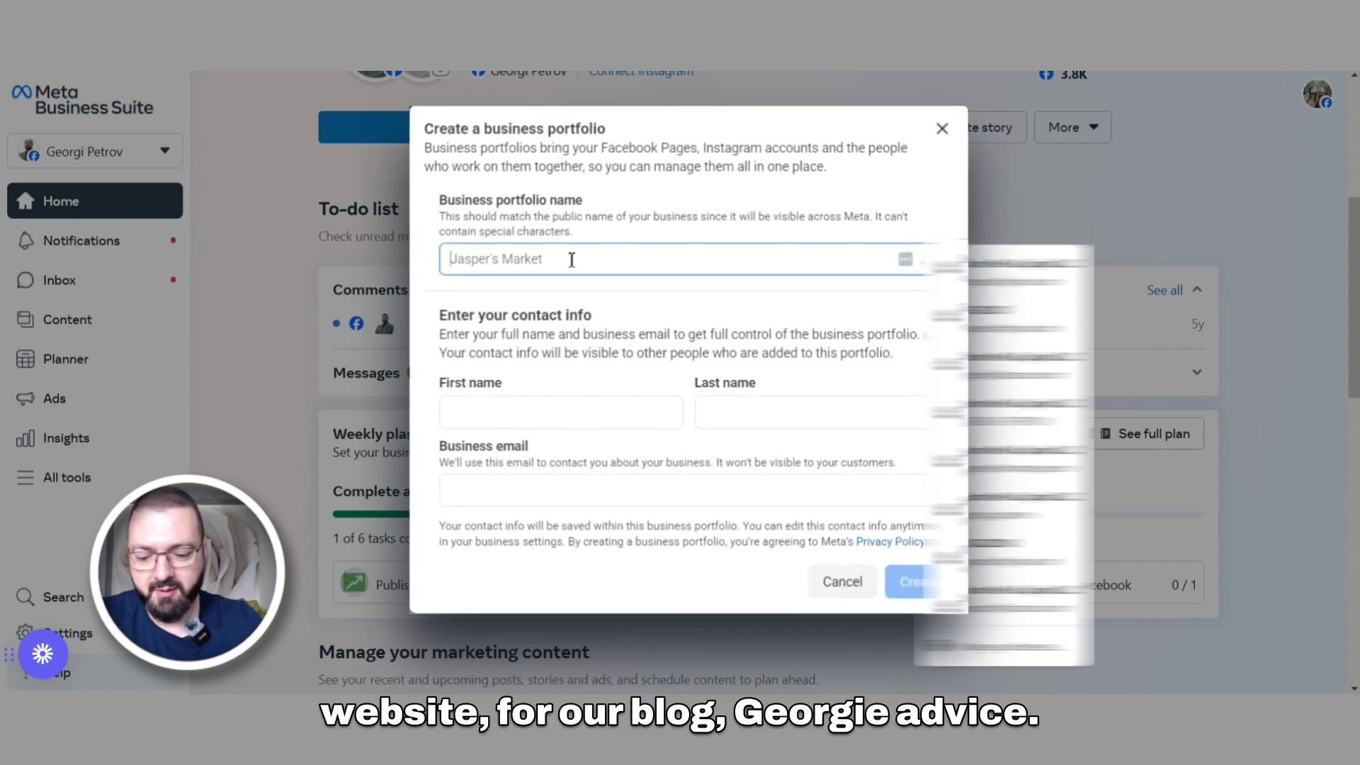
type("GeorgiAdvice")
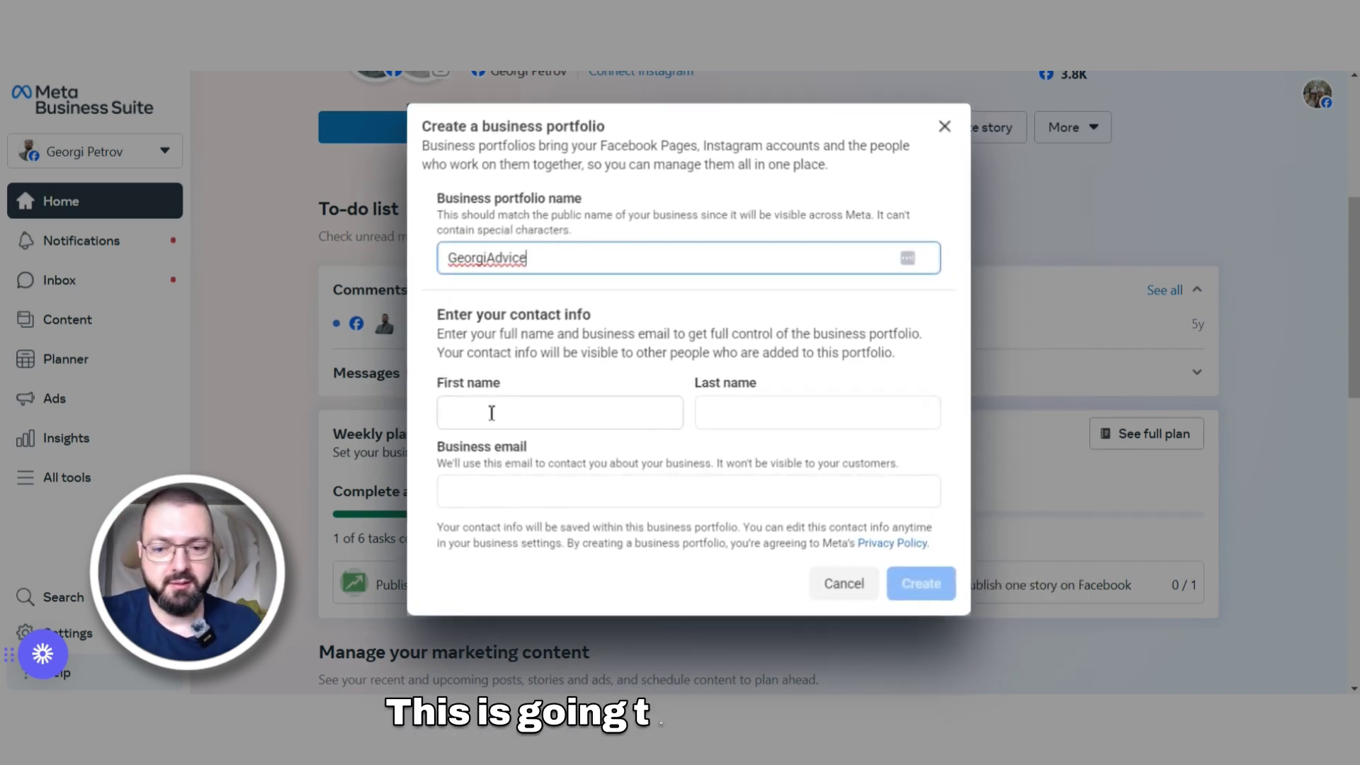
left_click_drag(538, 257, 436, 258)
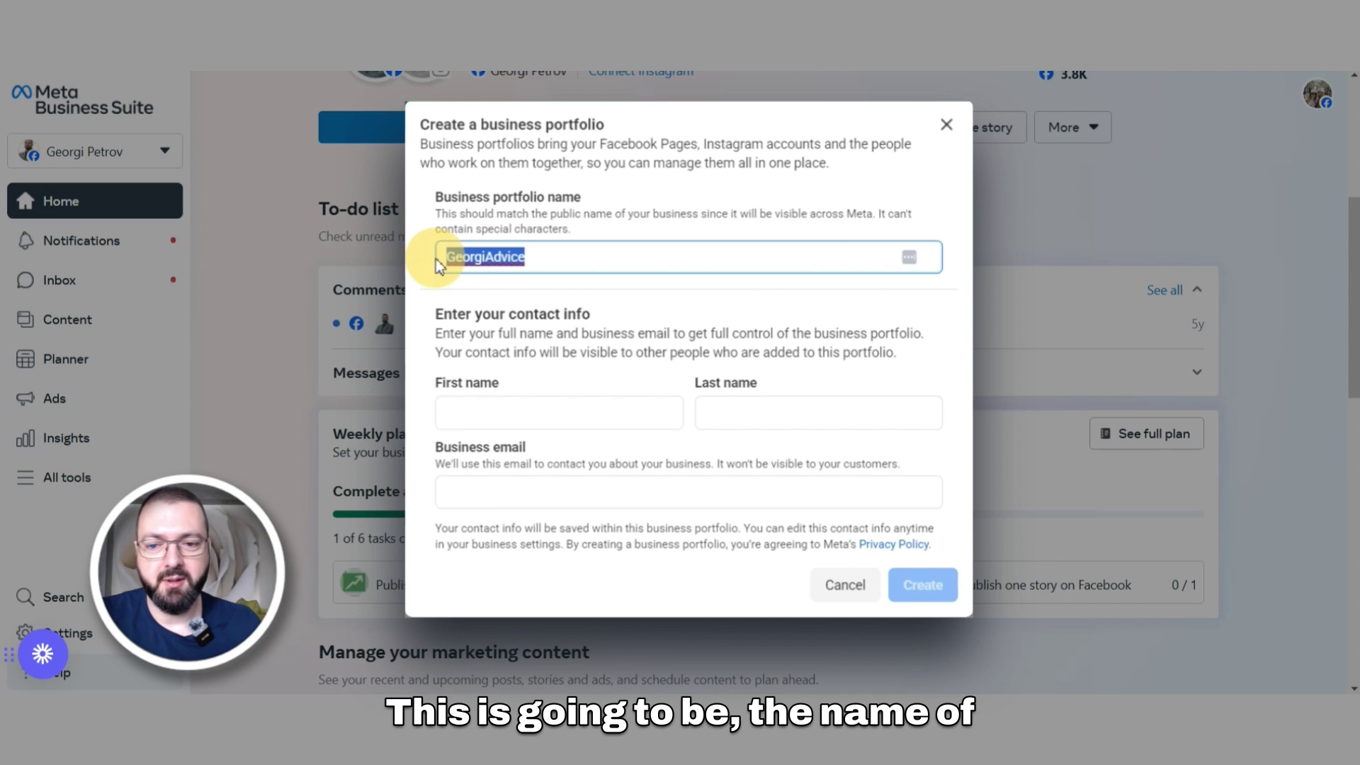
- Fill in the contact's first name, last name and business email, and create the portfolio
left_click(555, 408)
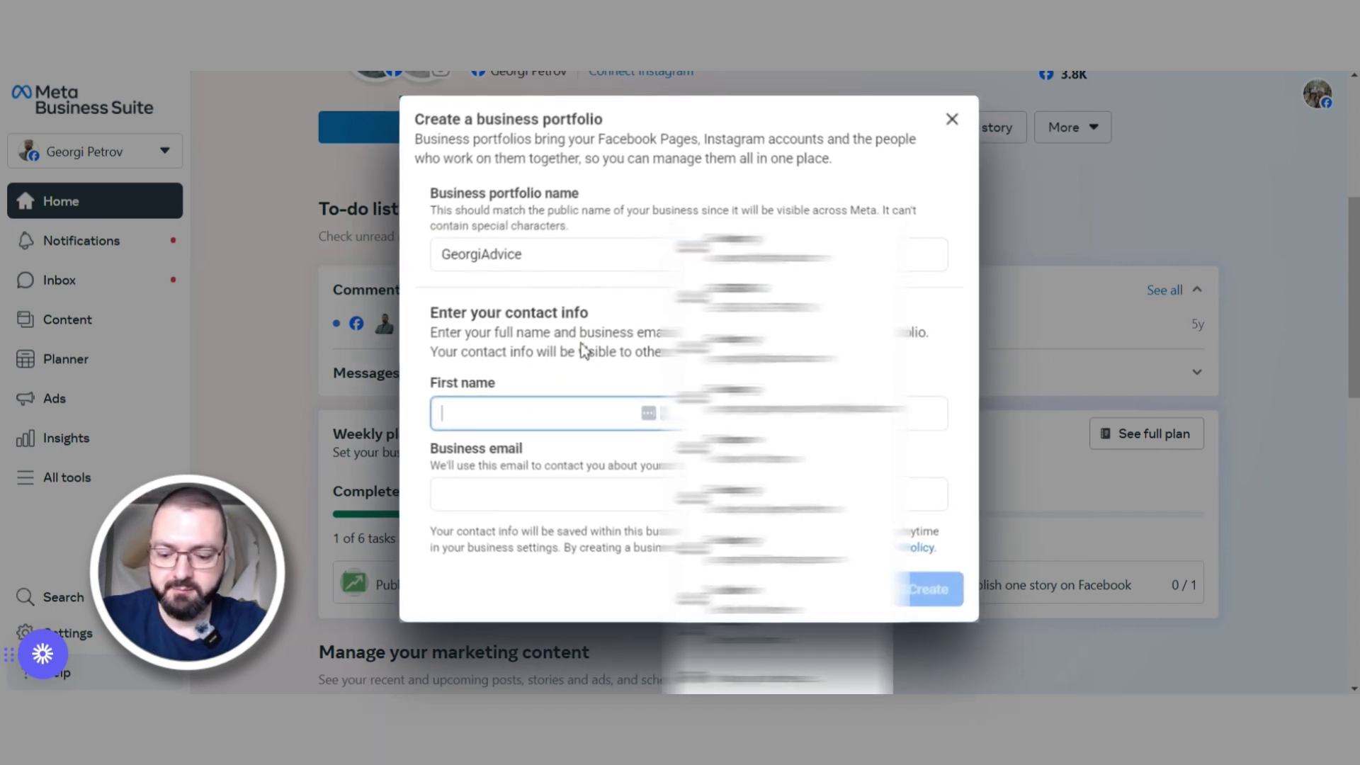
type("Georgi")
key("Tab")
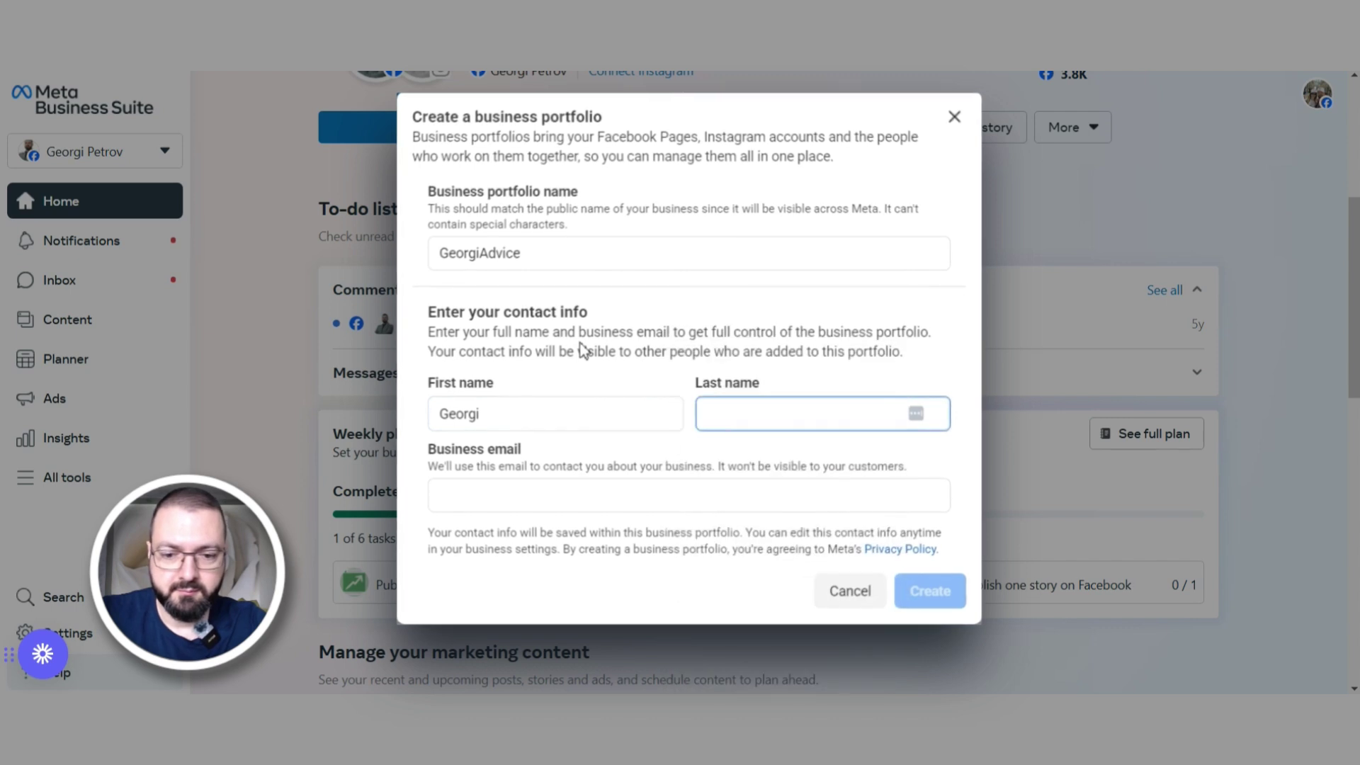
type("Petrov")
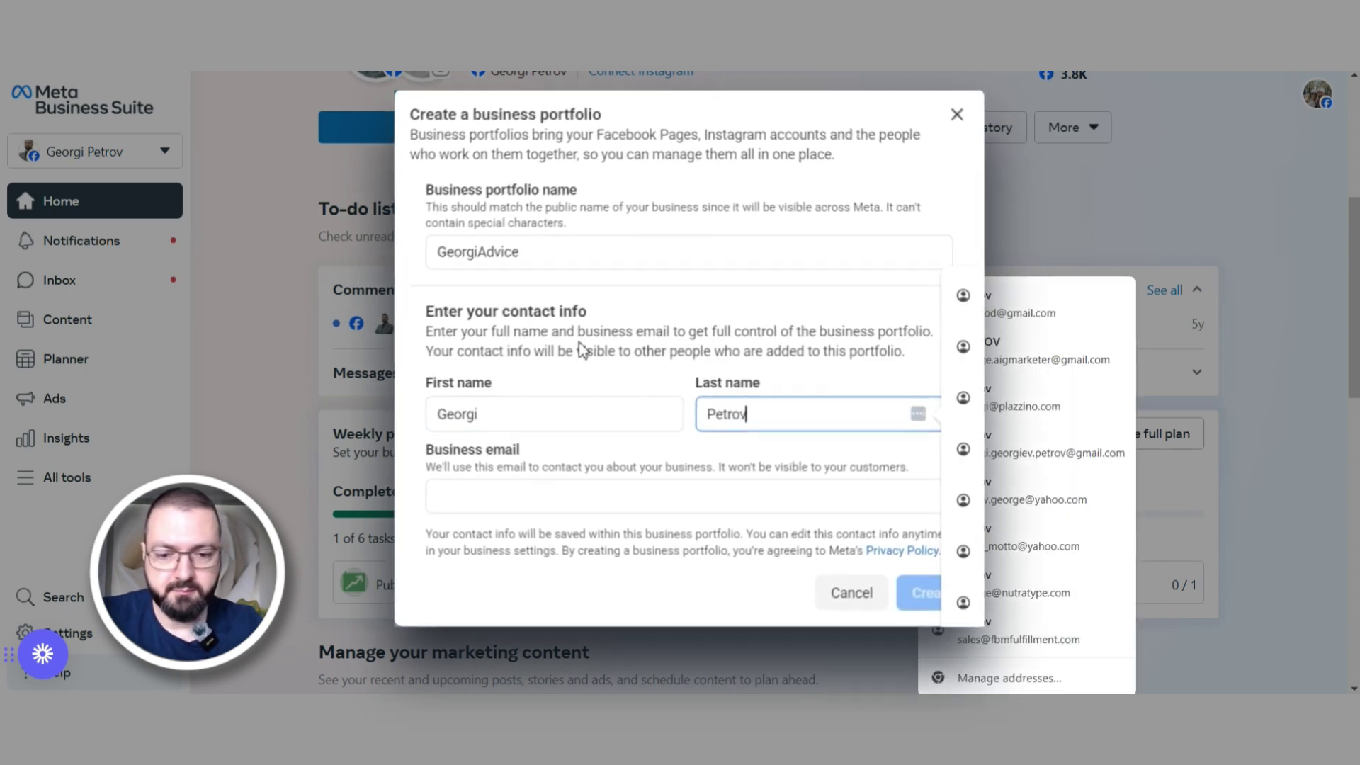
left_click(576, 486)
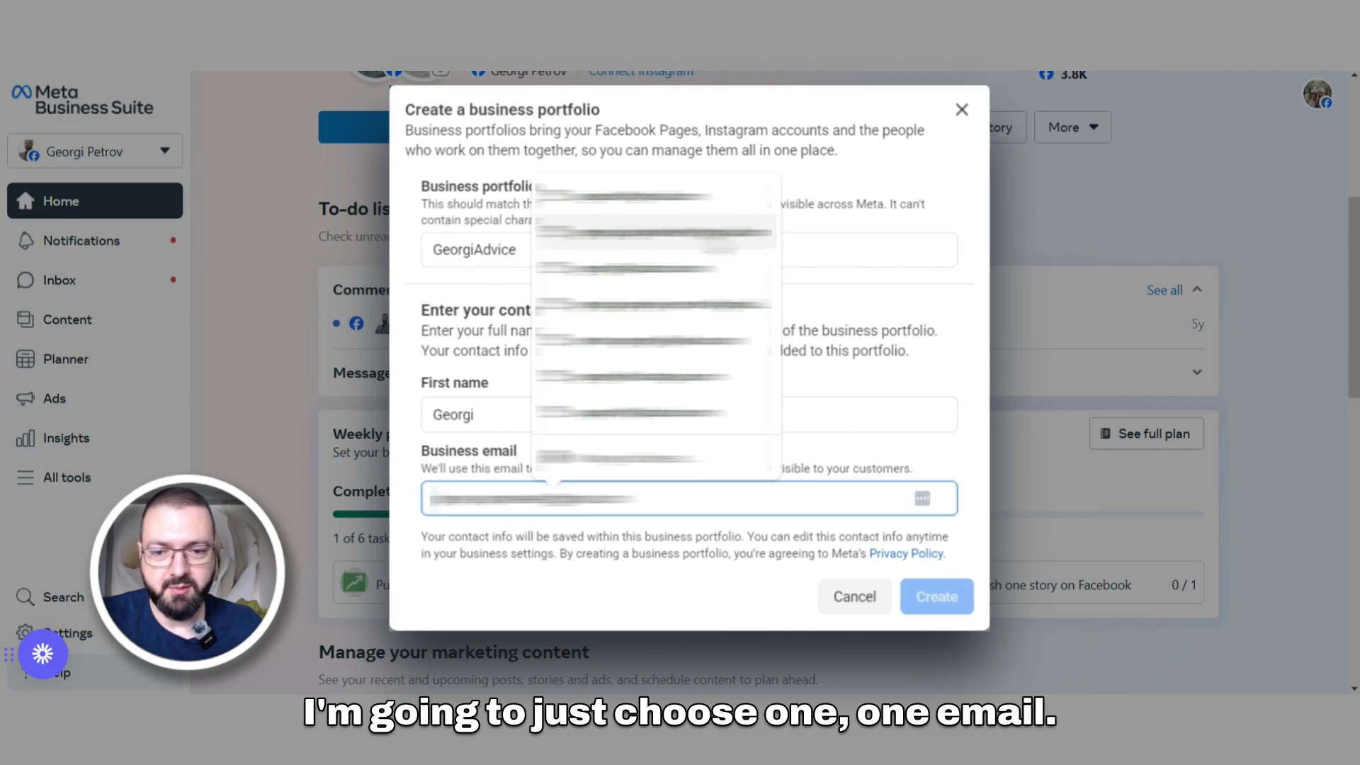
left_click(708, 235)
left_click(743, 595)
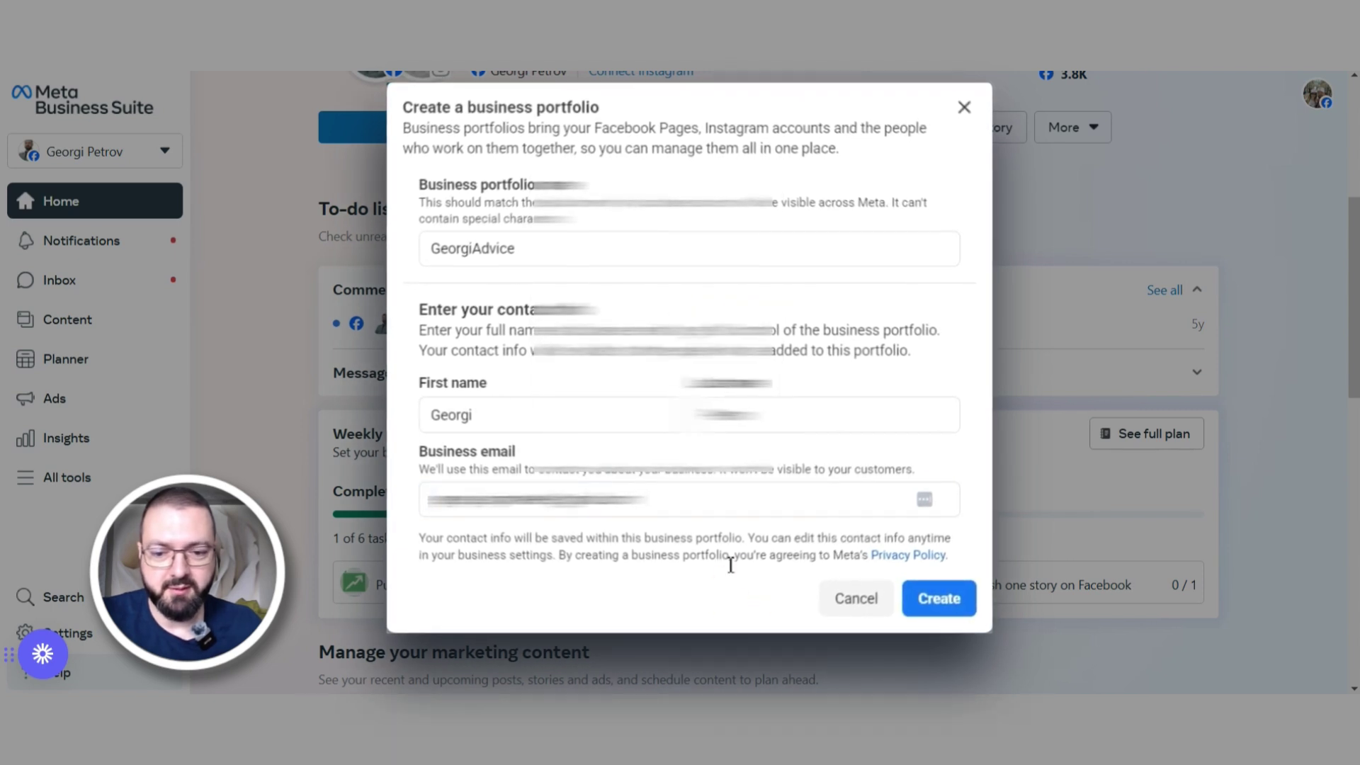
left_click(964, 614)
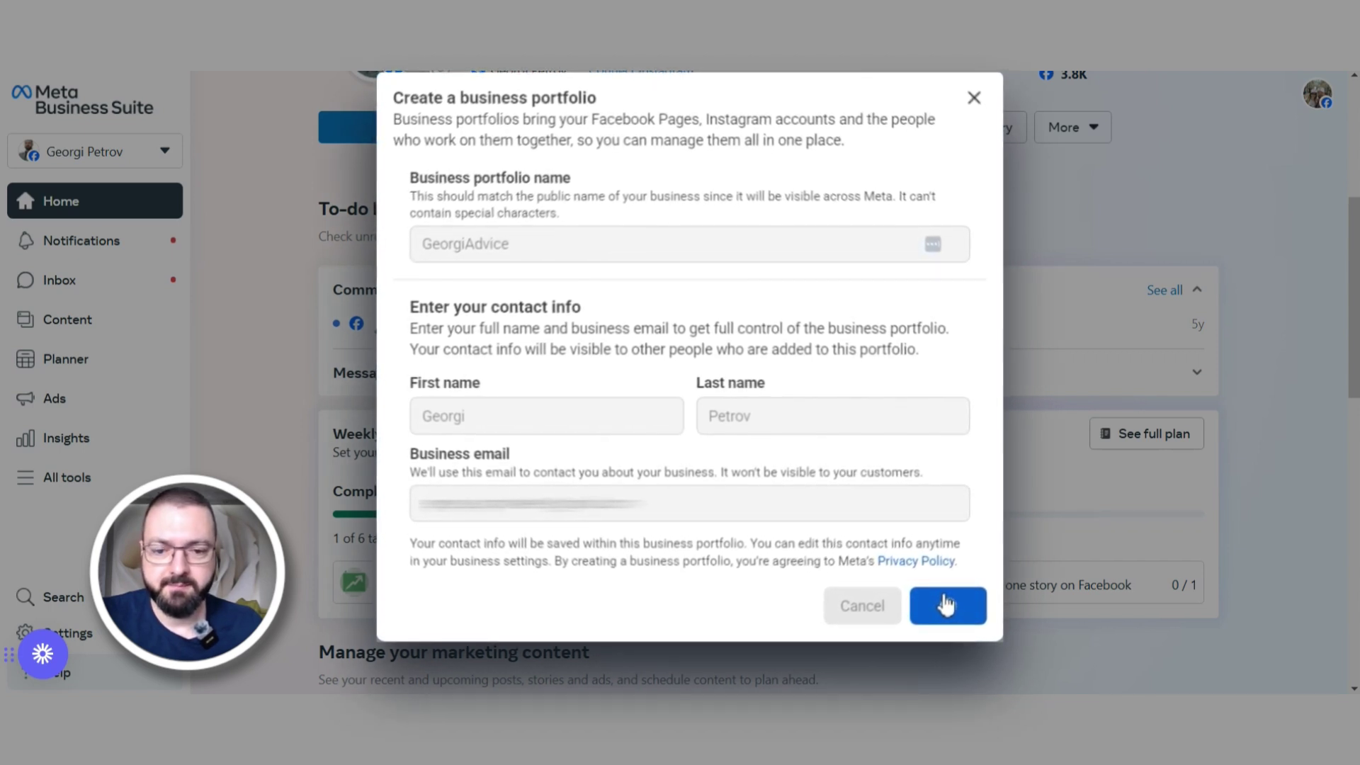
left_click(946, 604)
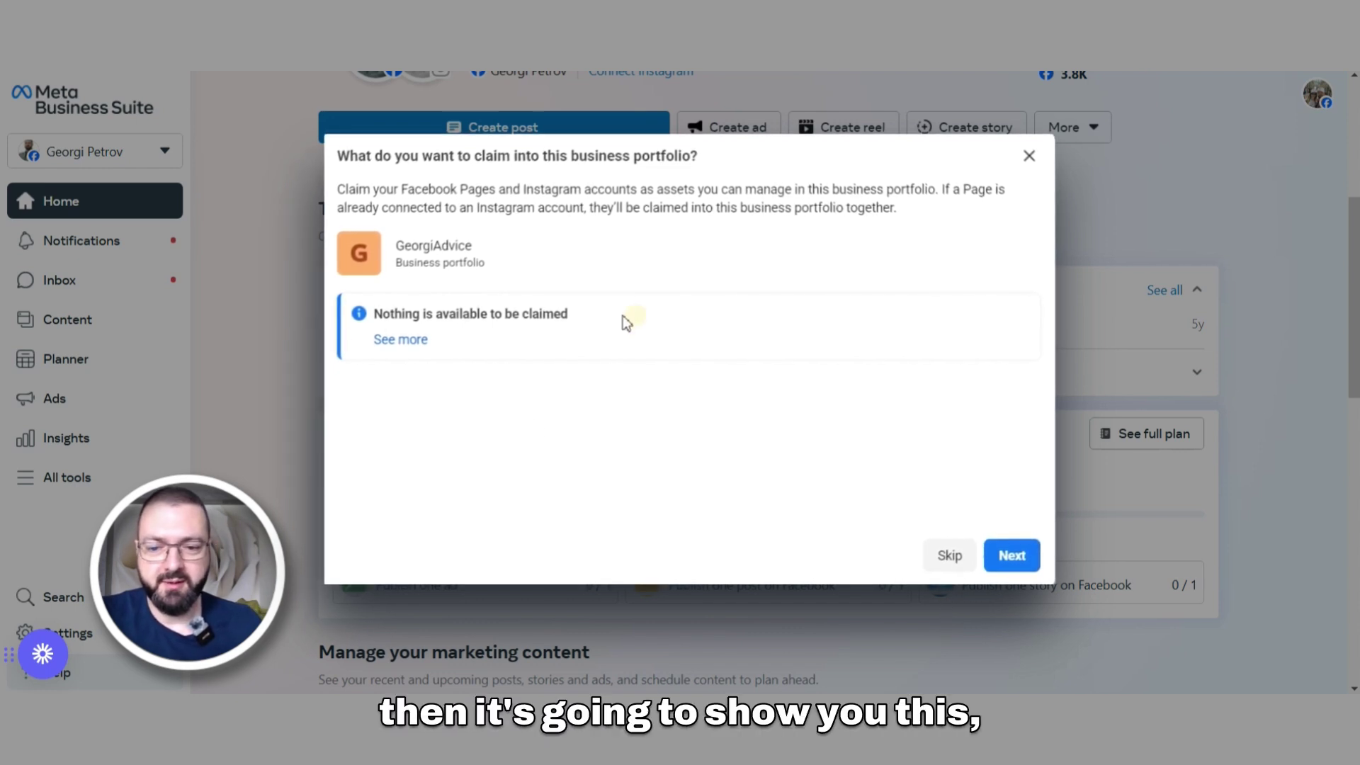
- Finish the portfolio setup without claiming assets or adding people, leaving the role at Employee, and confirm the summary
left_click_drag(626, 320, 362, 312)
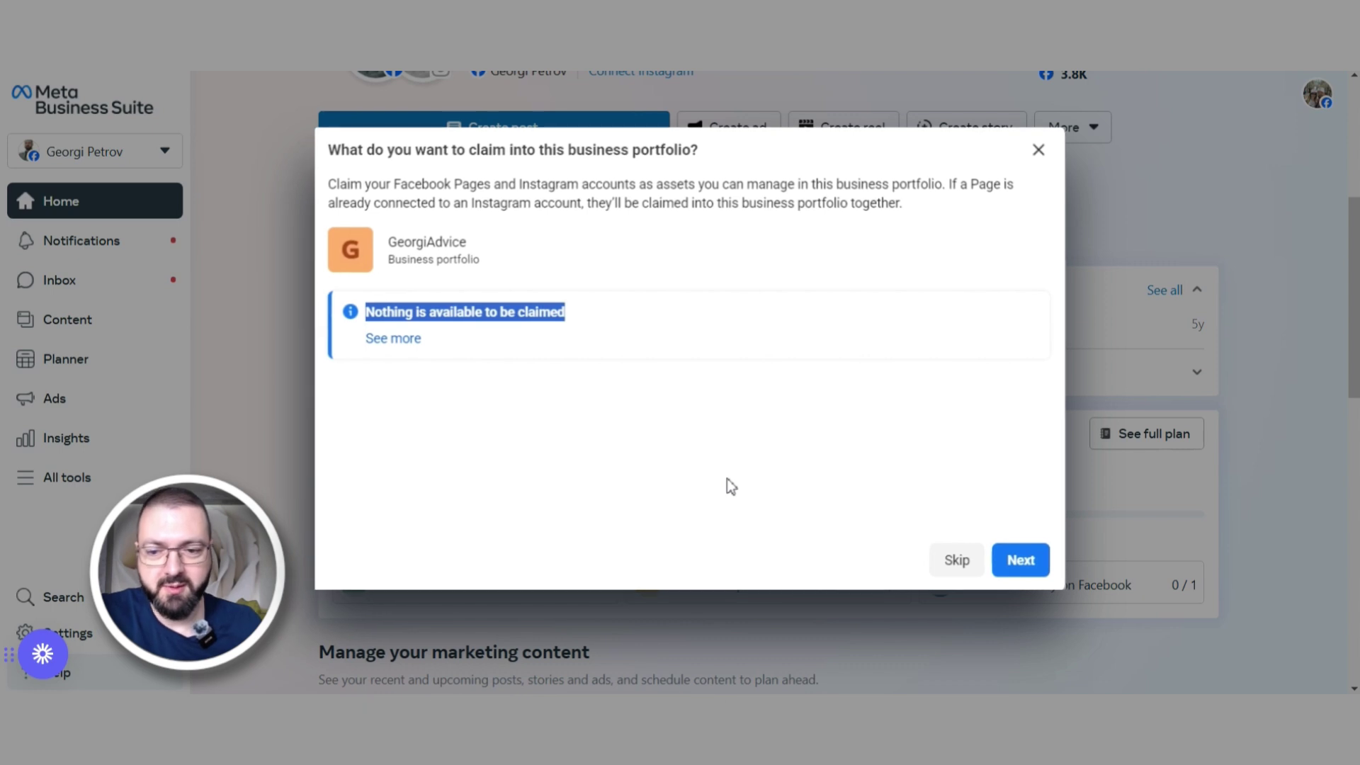
left_click(1018, 571)
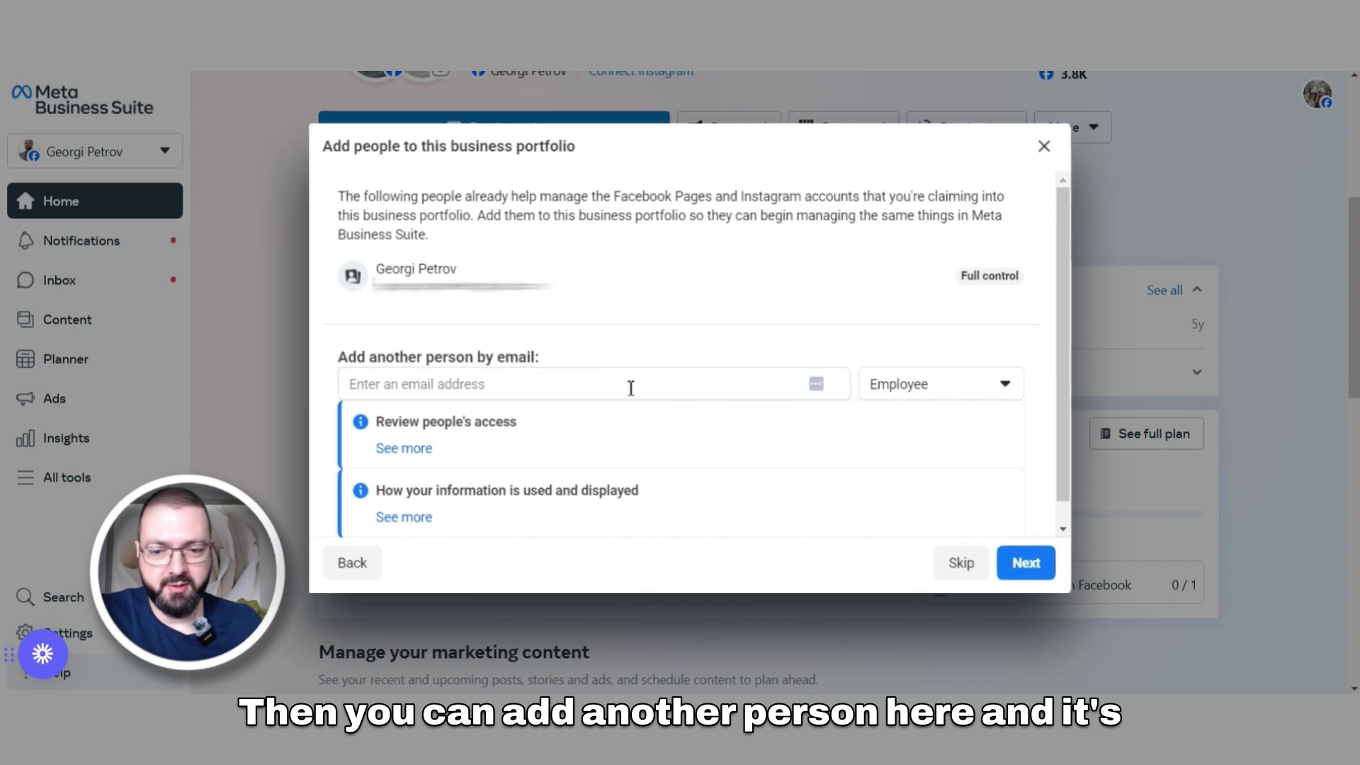
left_click(891, 386)
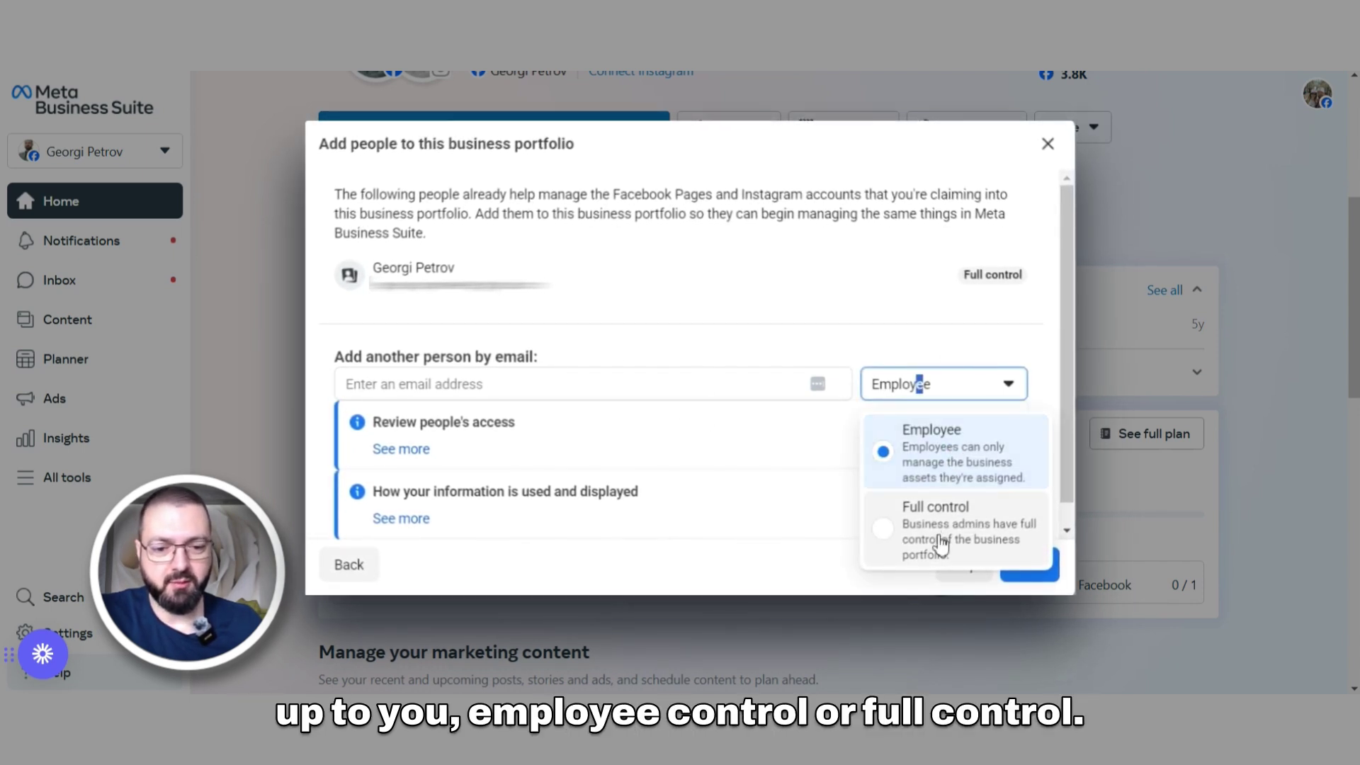
left_click(940, 473)
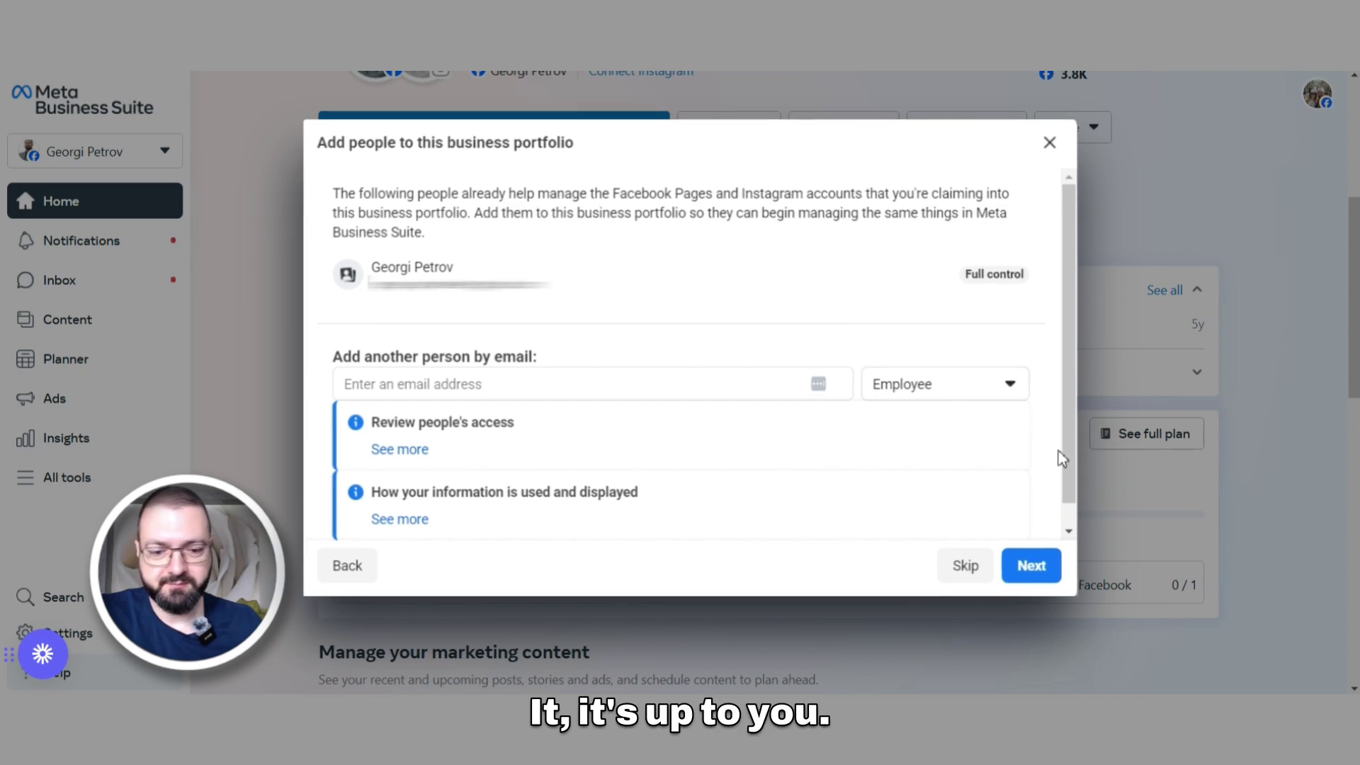
left_click(1034, 567)
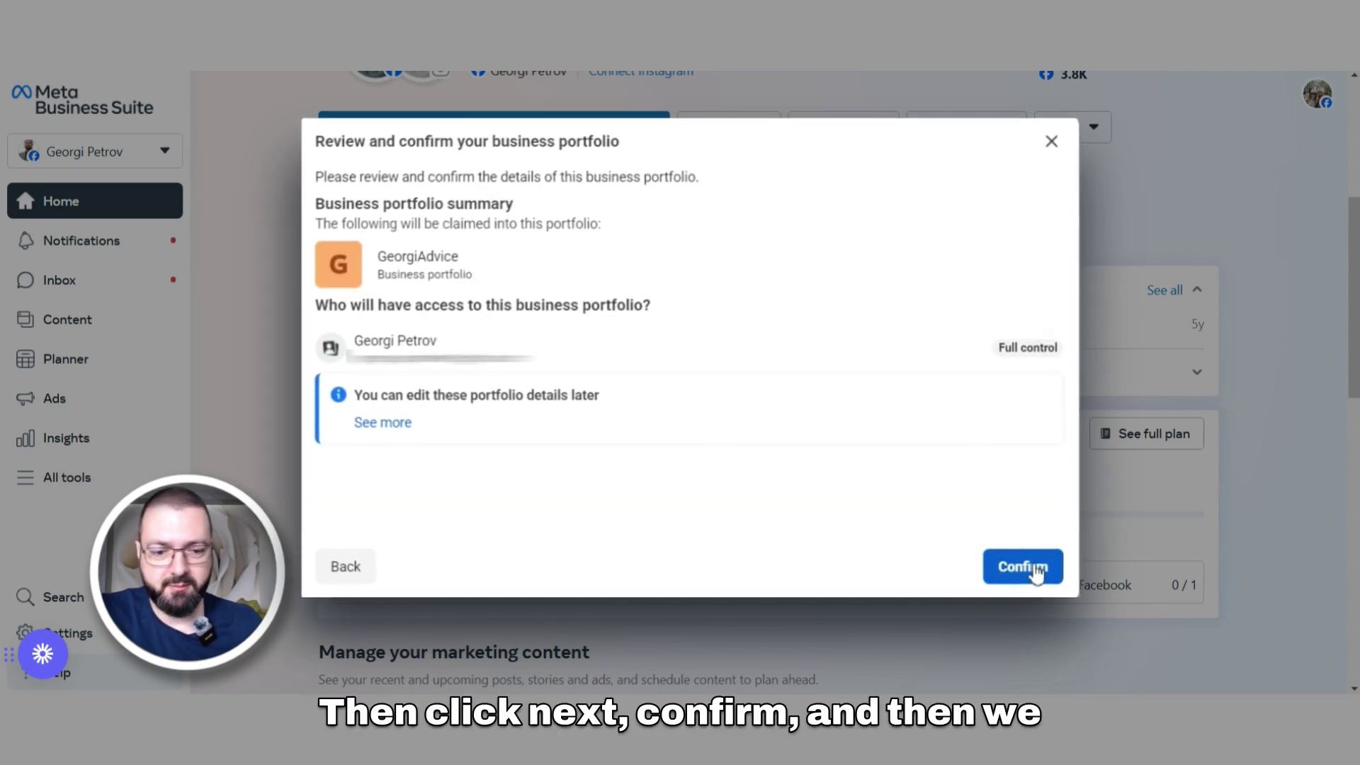
left_click(1040, 581)
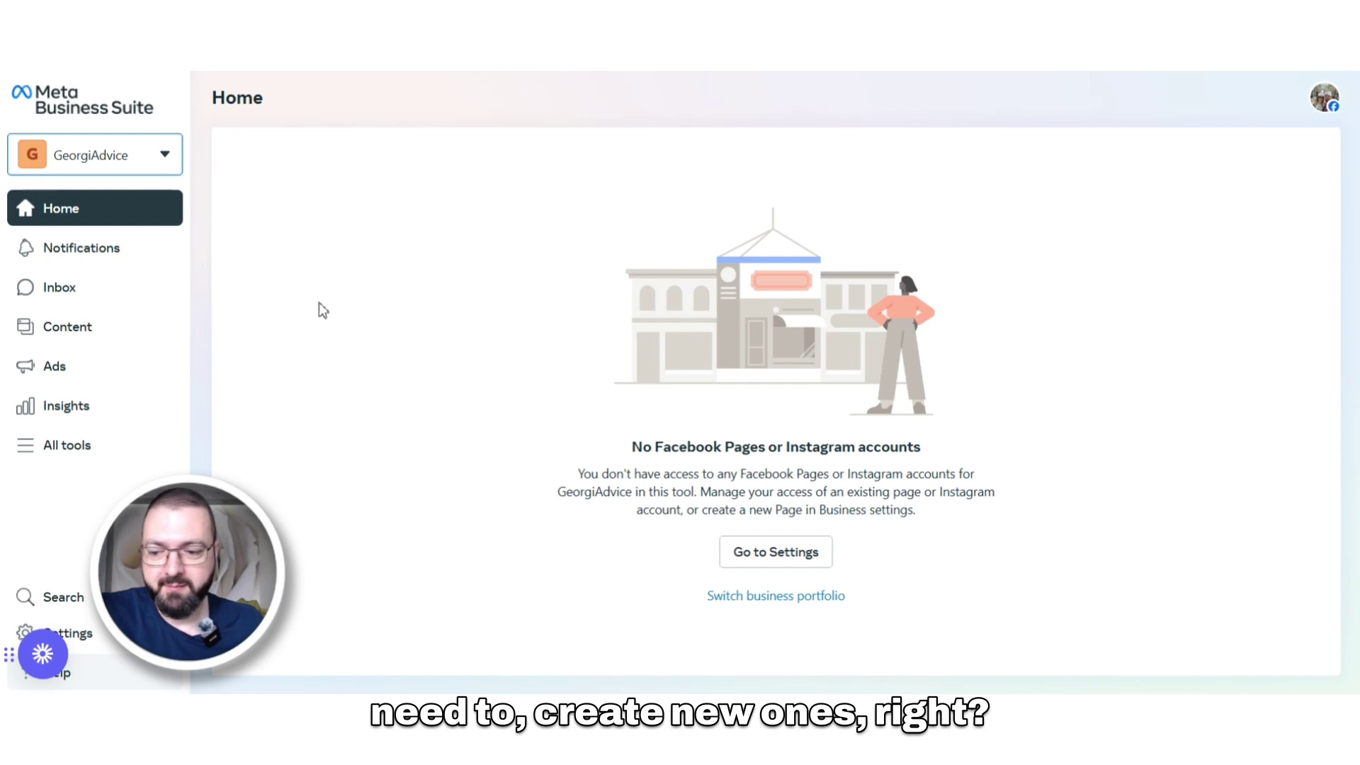
left_click_drag(214, 555, 529, 351)
mouse_move(454, 393)
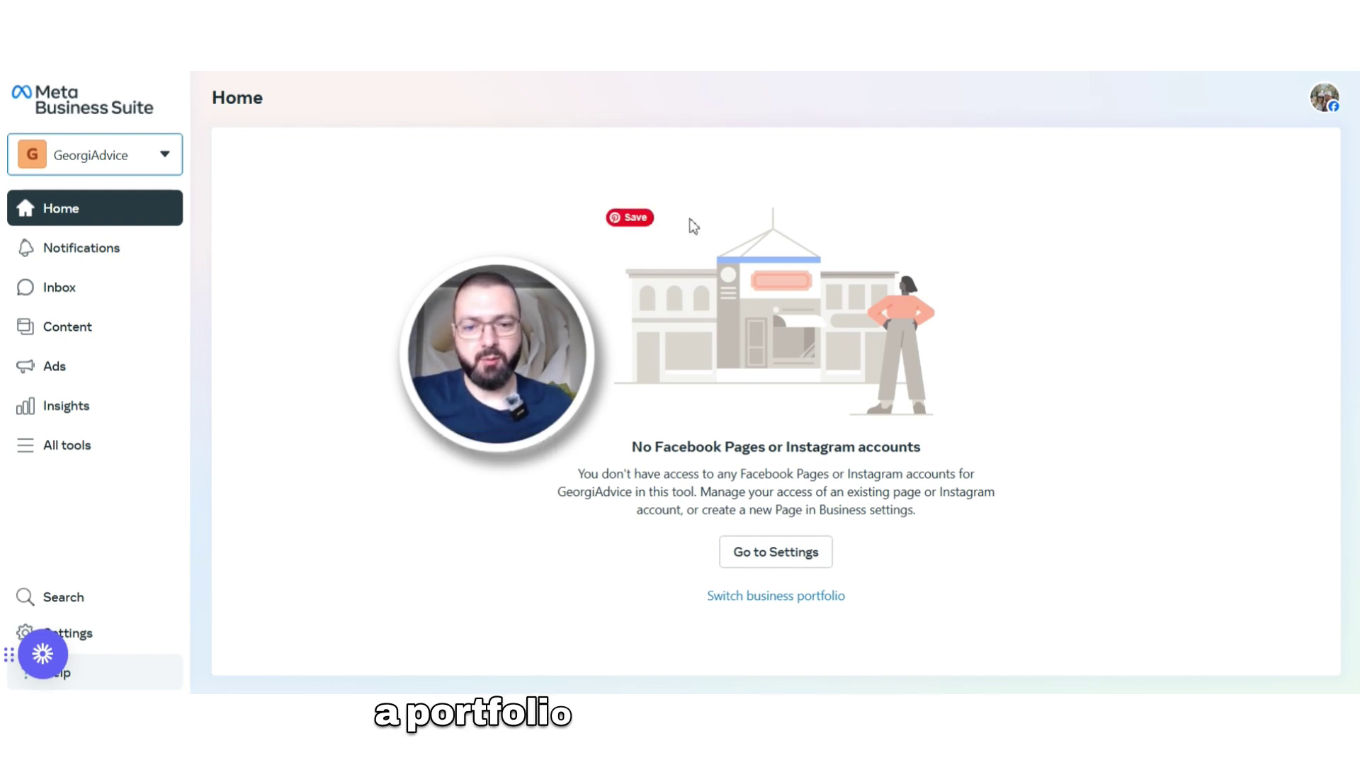
mouse_move(932, 241)
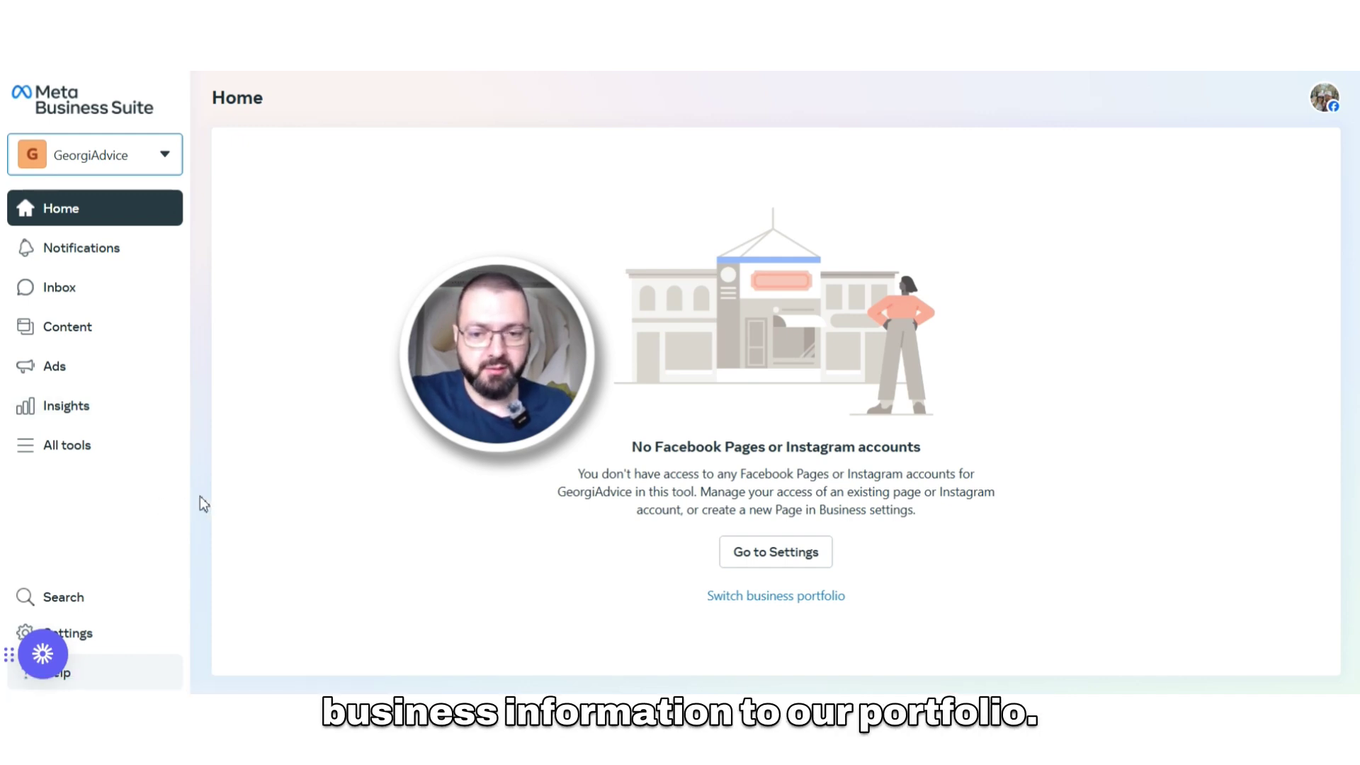
- Go from the portfolio's settings to the classic Business Manager settings
left_click(102, 626)
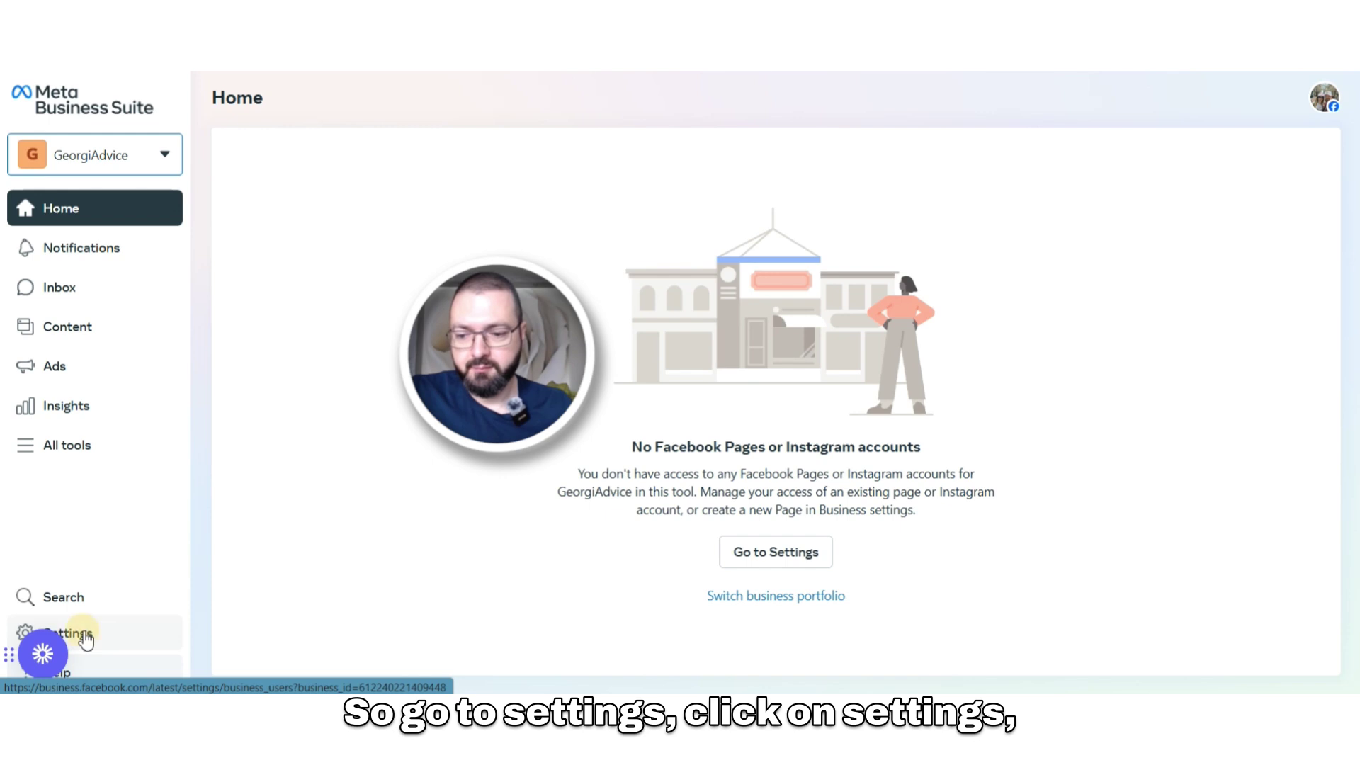
left_click(85, 637)
scroll(234, 446, "down", 5)
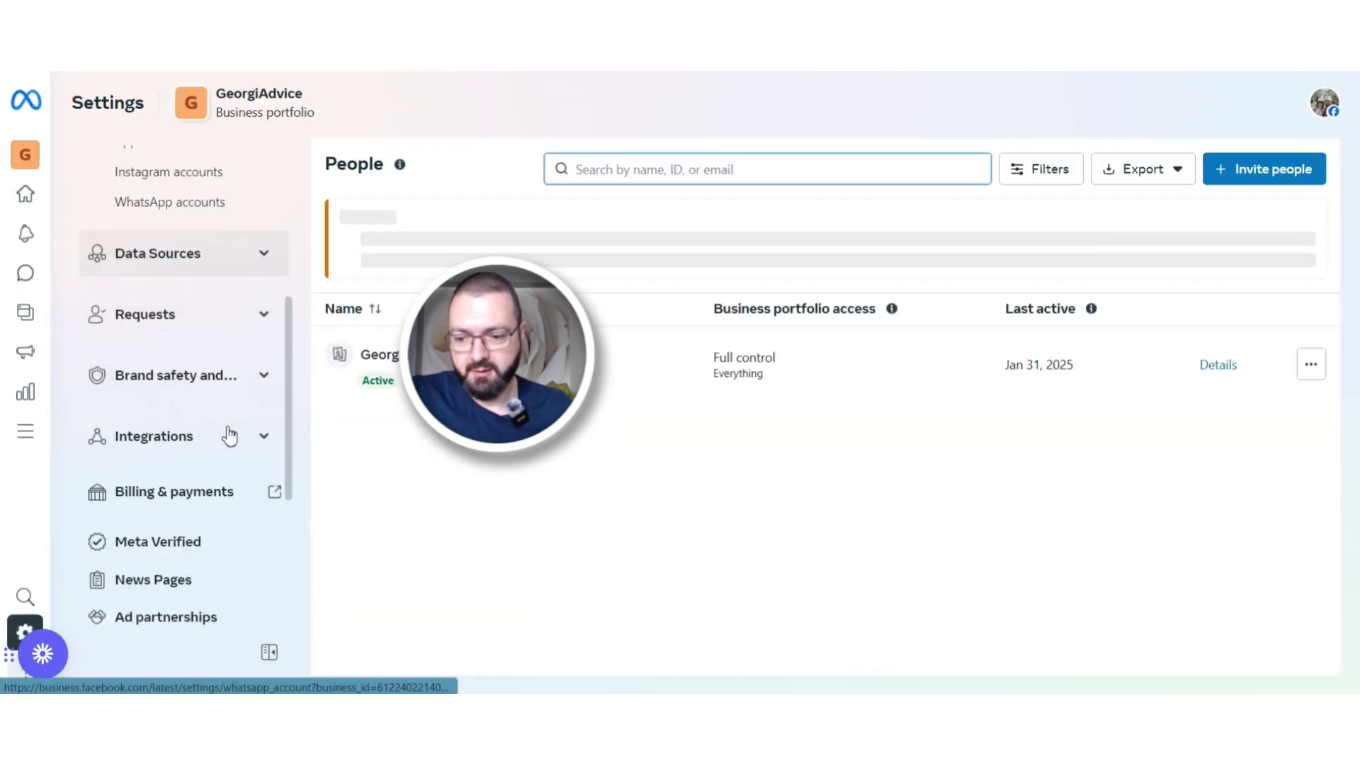
scroll(228, 436, "down", 5)
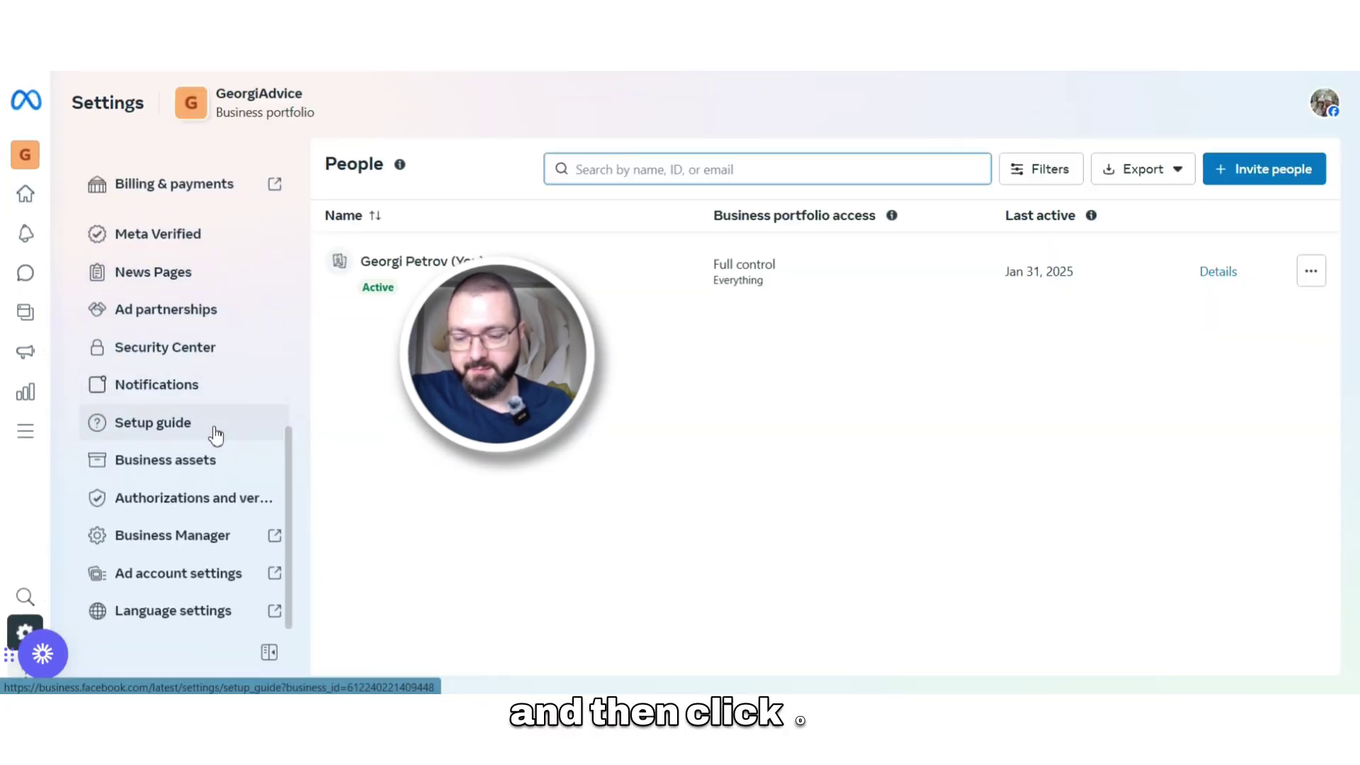
left_click(138, 543)
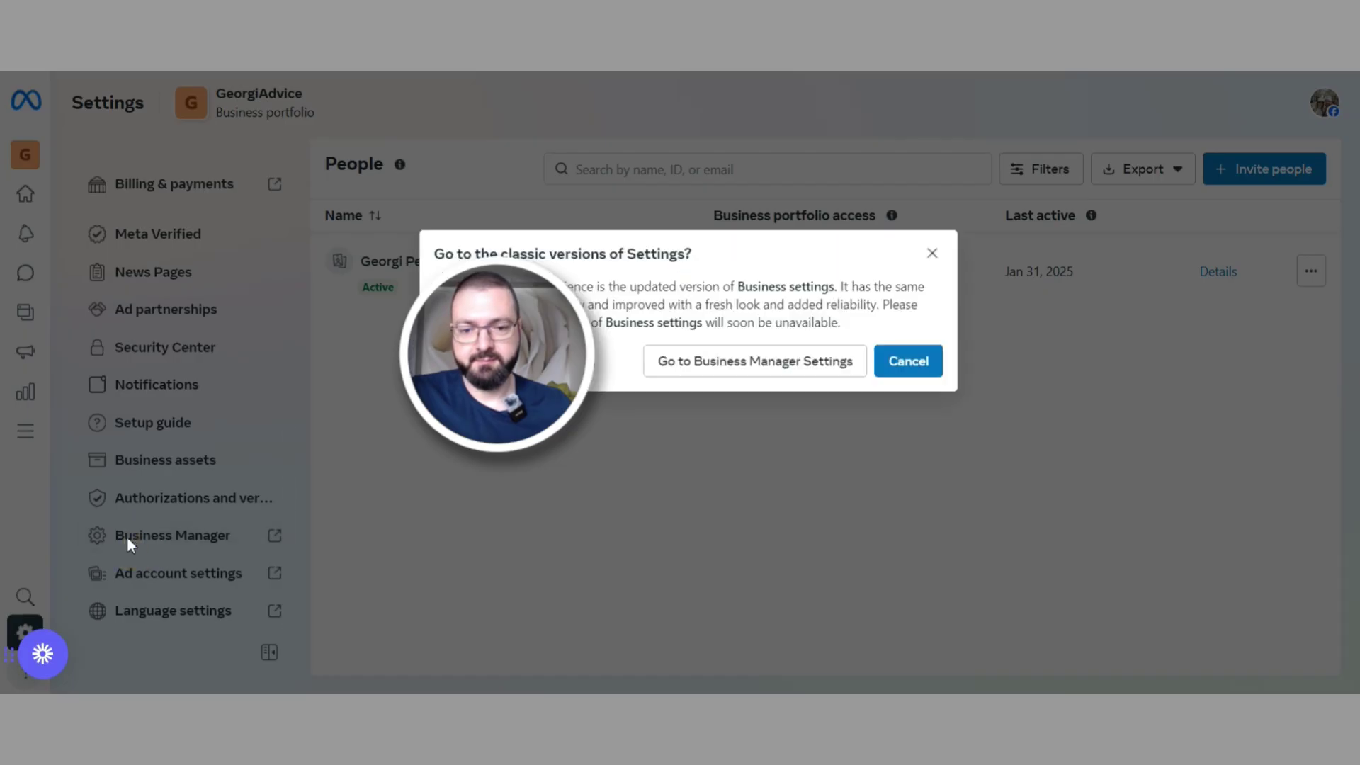
left_click(726, 364)
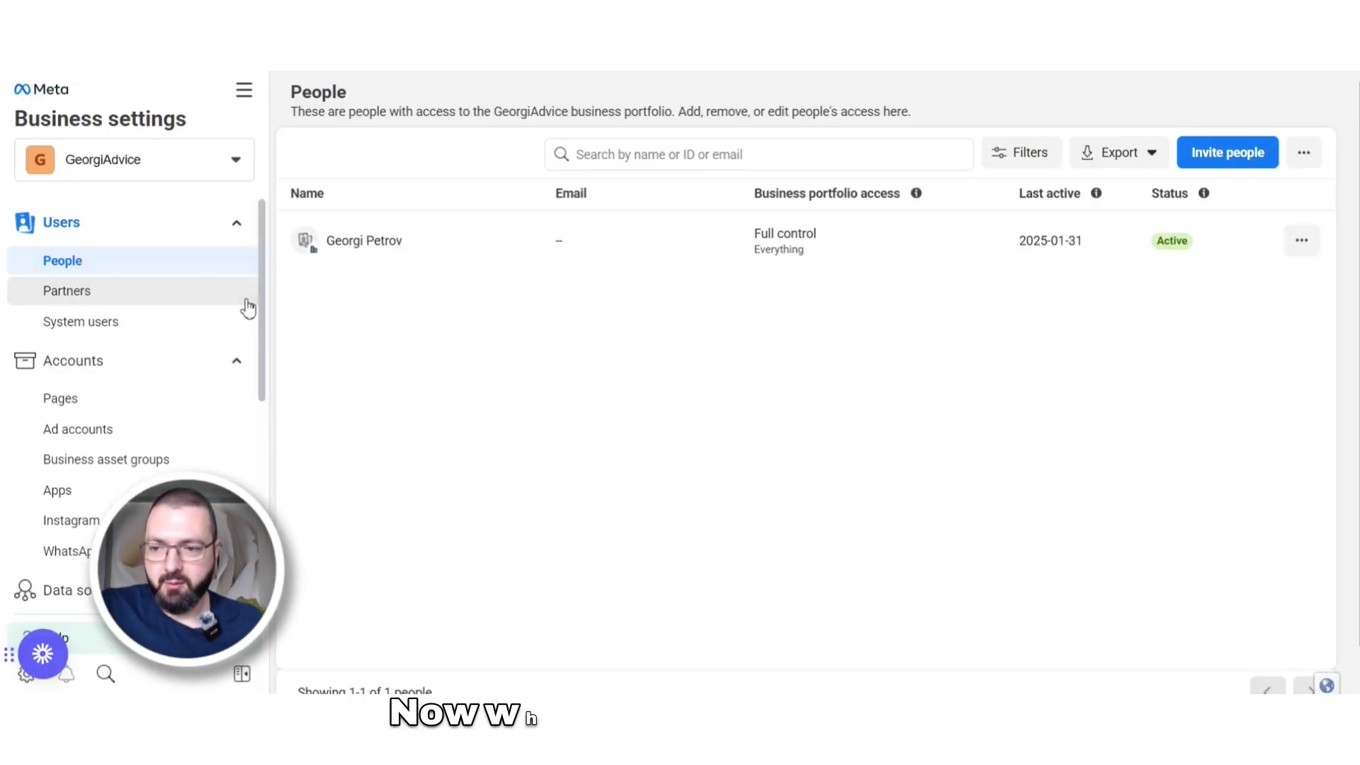
- Open the Business info page and review the business details, business options and personal info sections
scroll(234, 434, "down", 6)
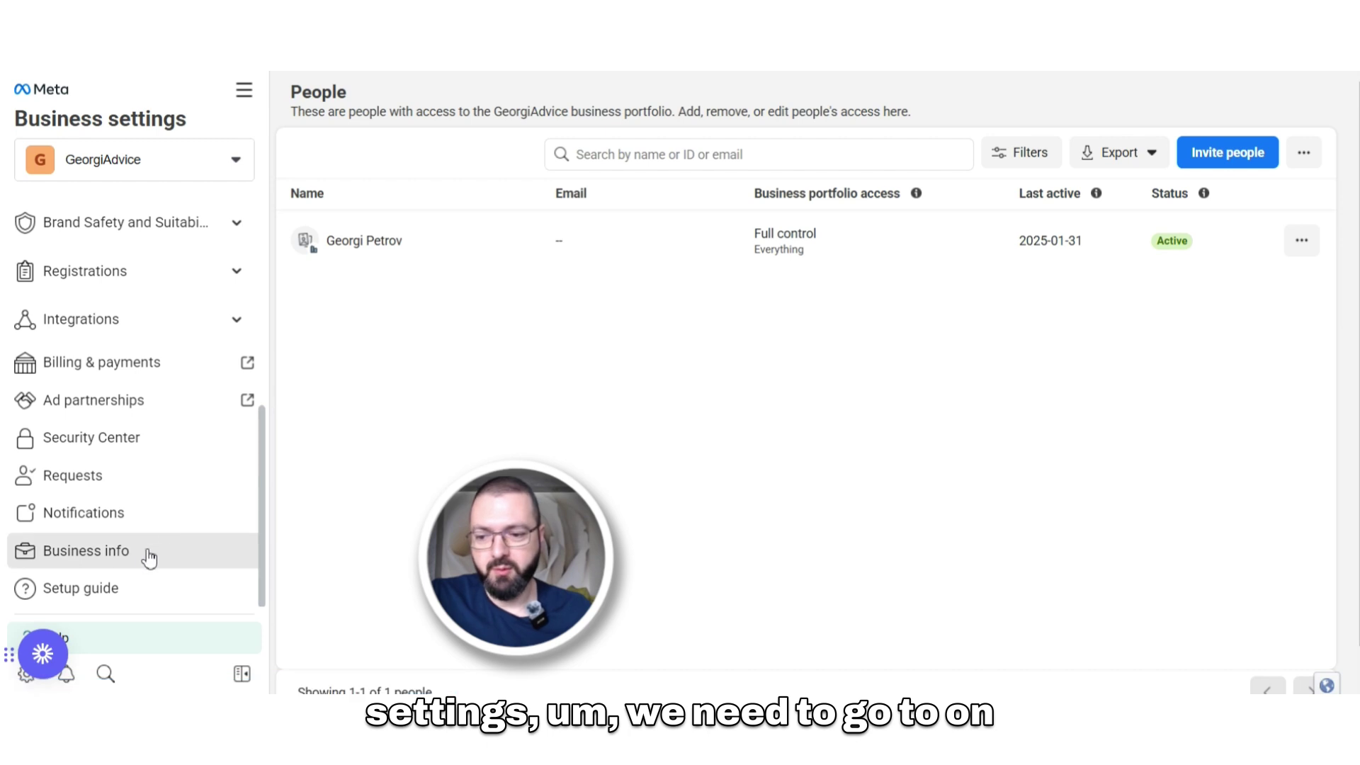
left_click(111, 571)
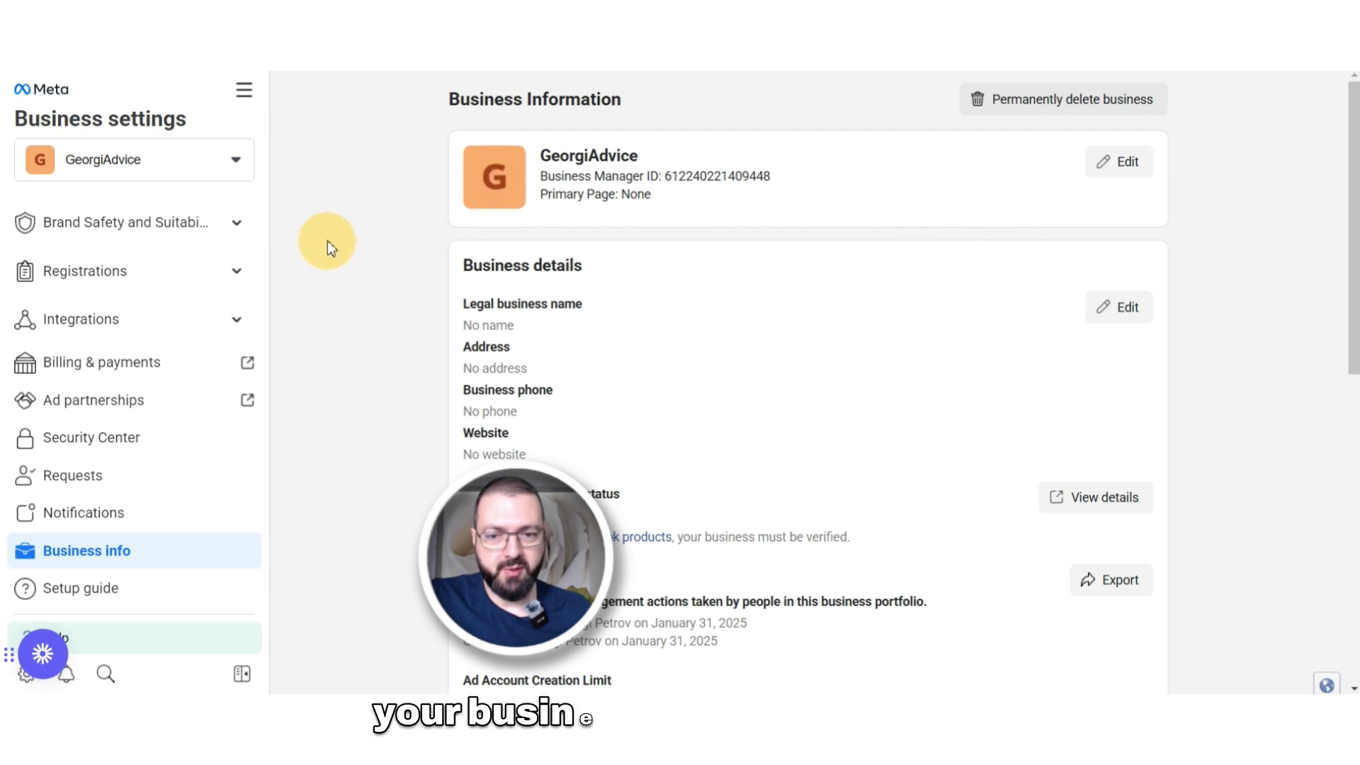
scroll(1197, 269, "down", 3)
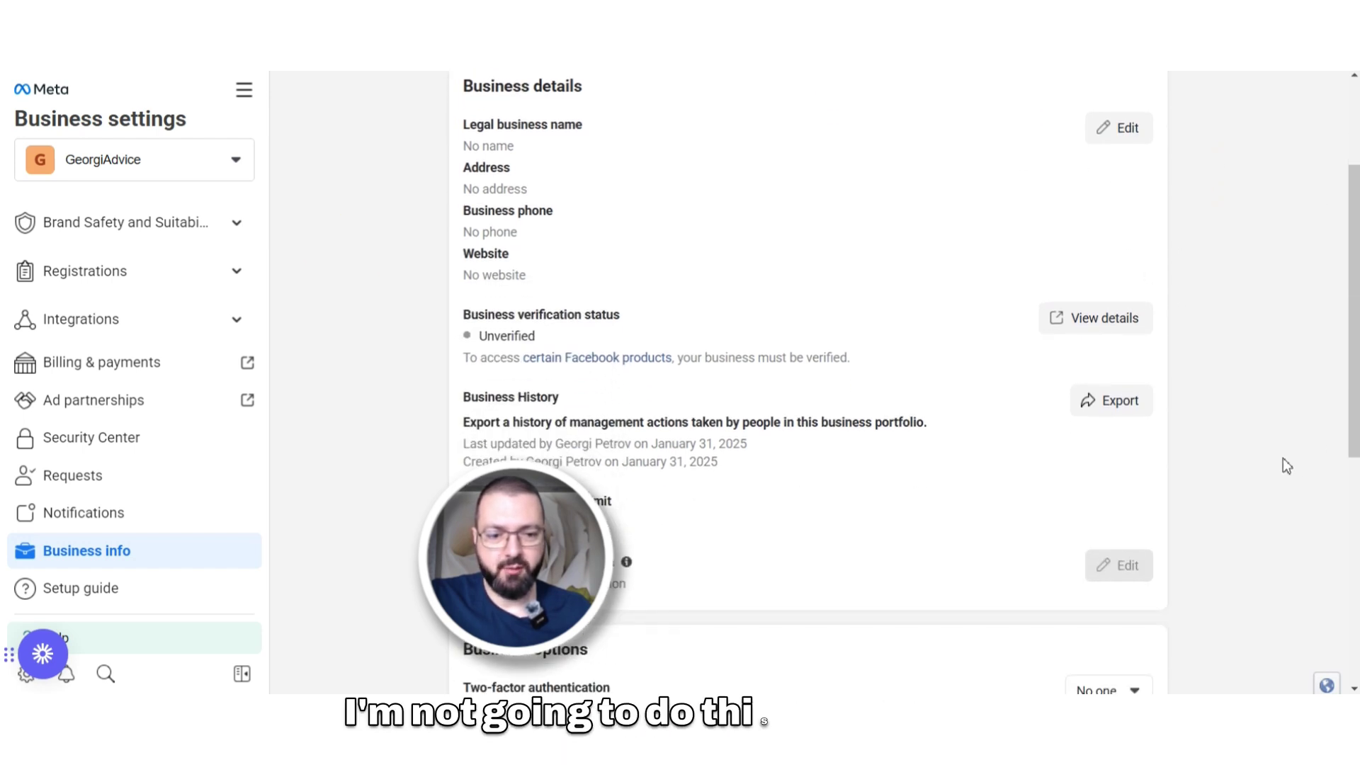
scroll(1268, 453, "up", 3)
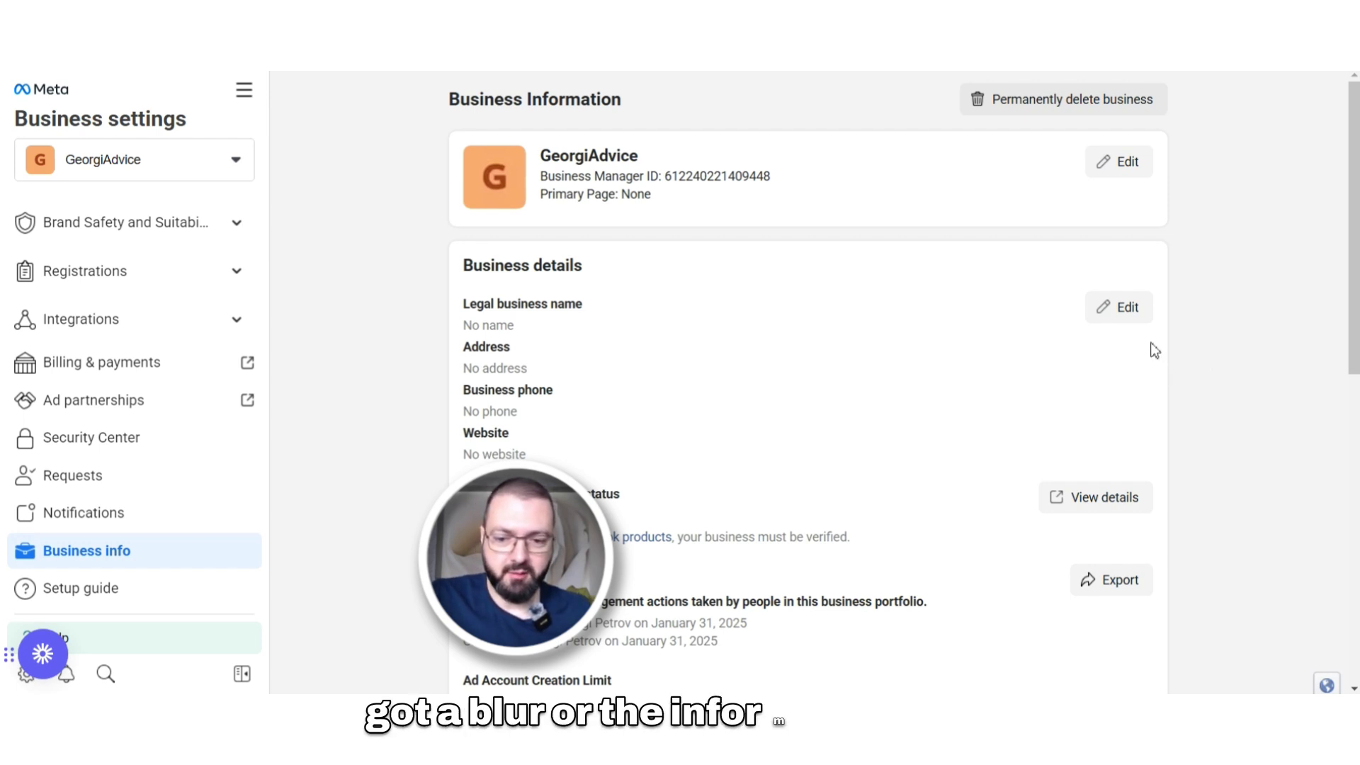
scroll(1192, 316, "down", 6)
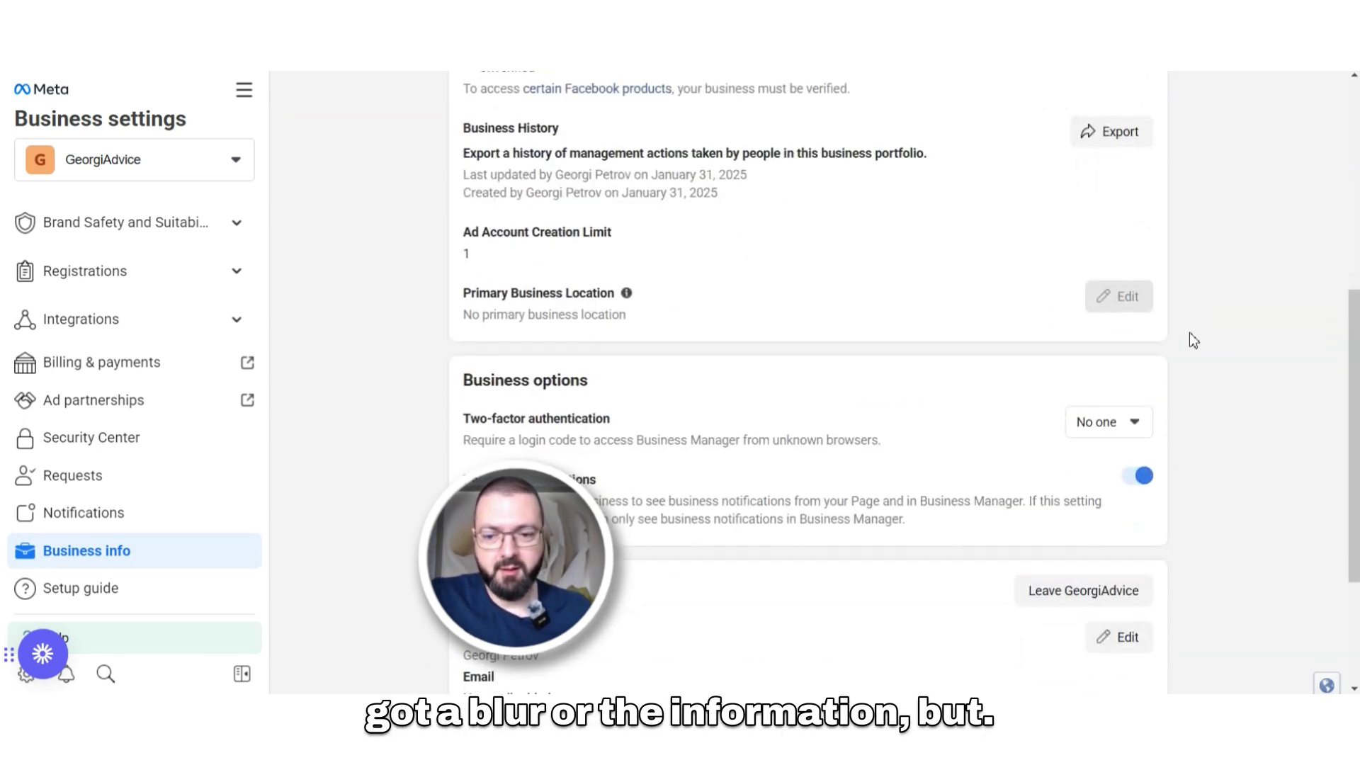
scroll(1189, 326, "up", 1)
scroll(1183, 315, "up", 4)
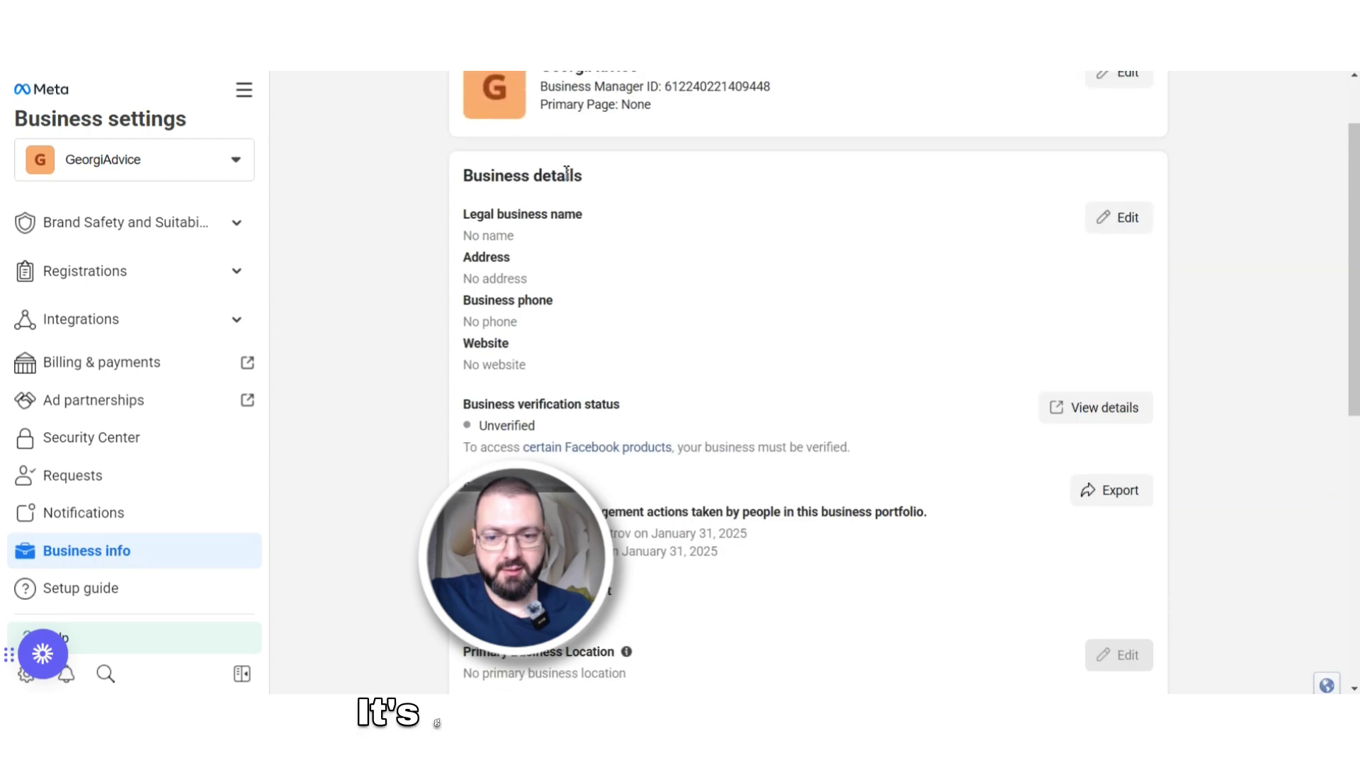
scroll(1220, 407, "down", 8)
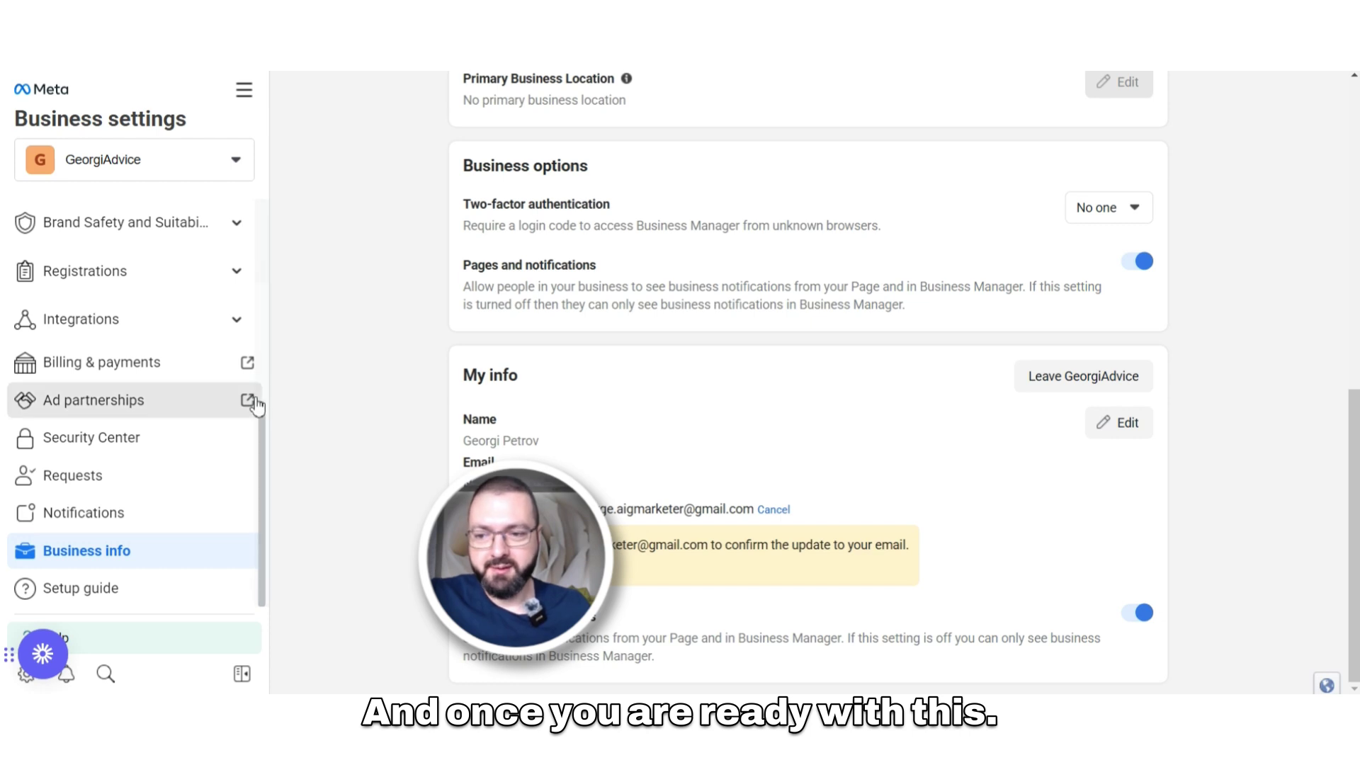
- Open the list of people in the portfolio and show the explanation of business portfolio access levels
scroll(234, 407, "up", 5)
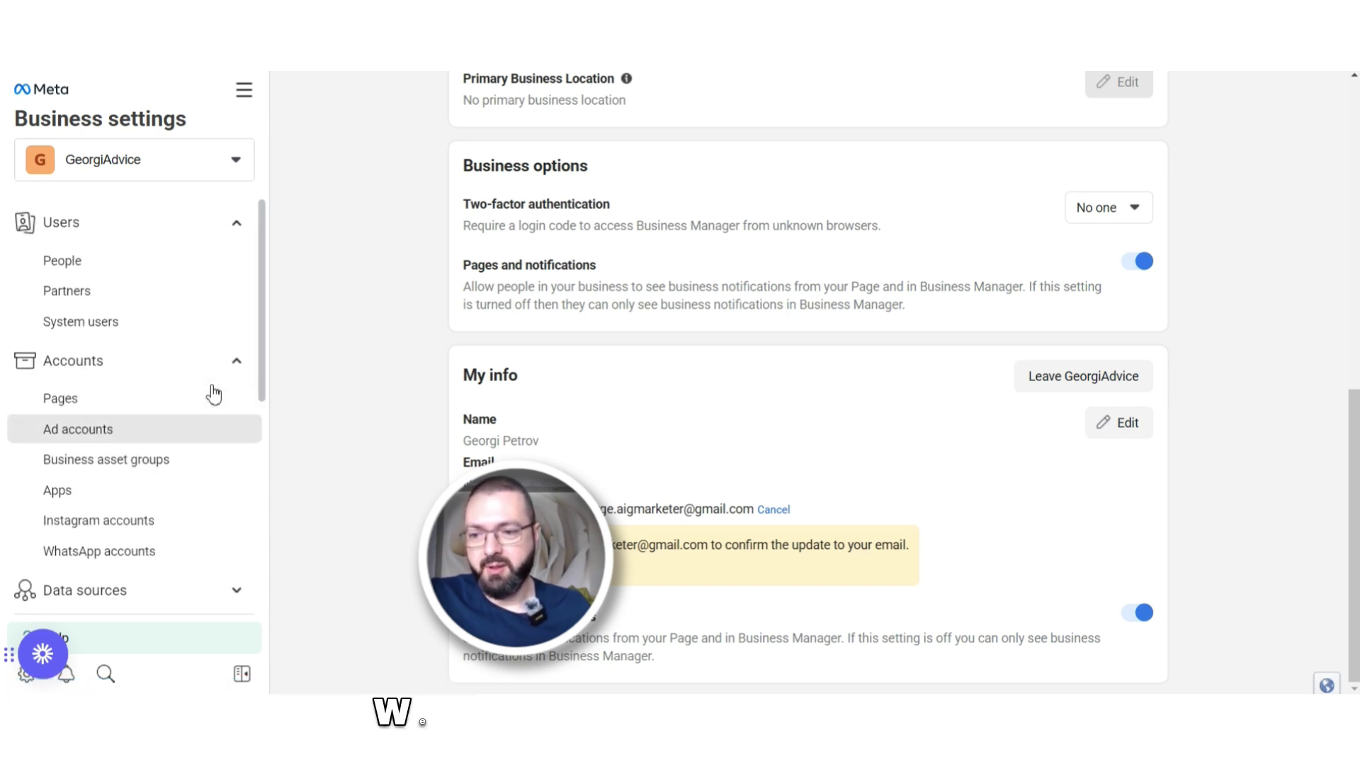
left_click(149, 262)
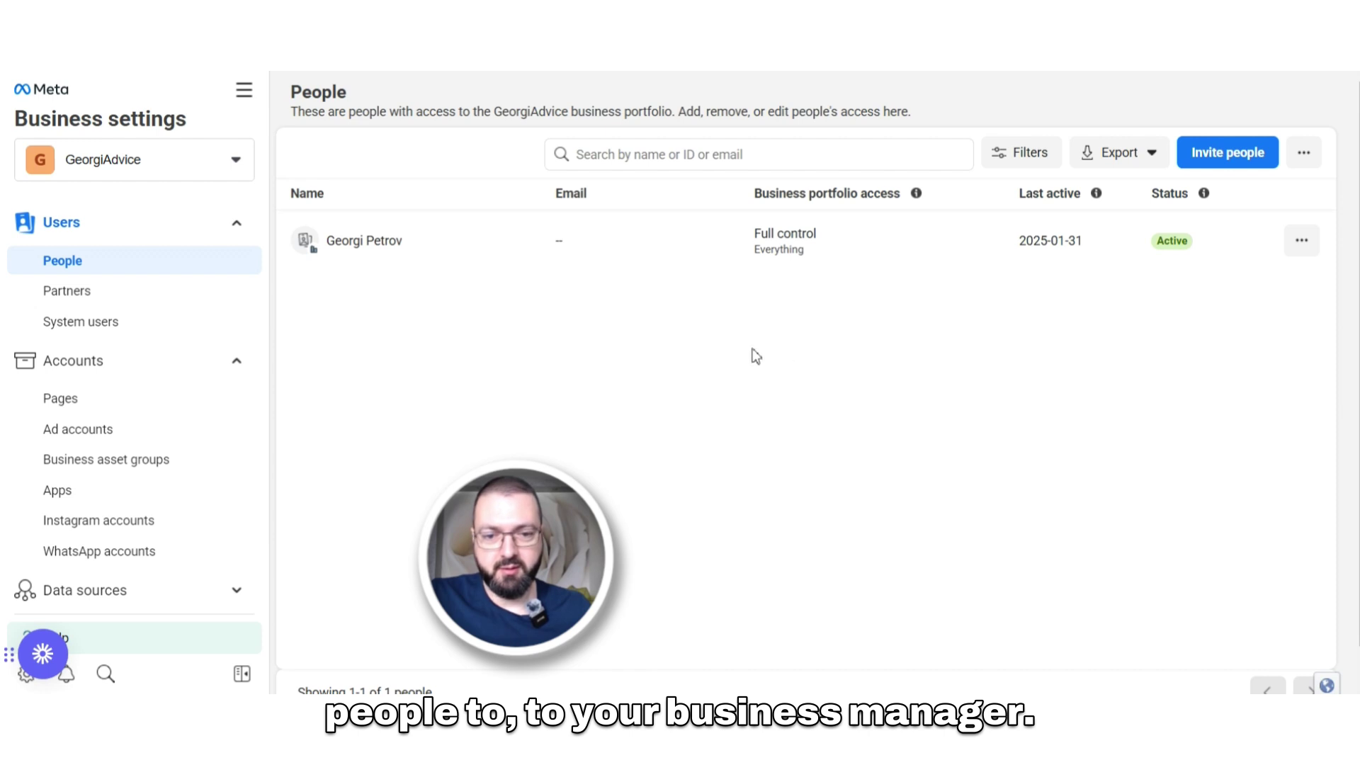
left_click(916, 193)
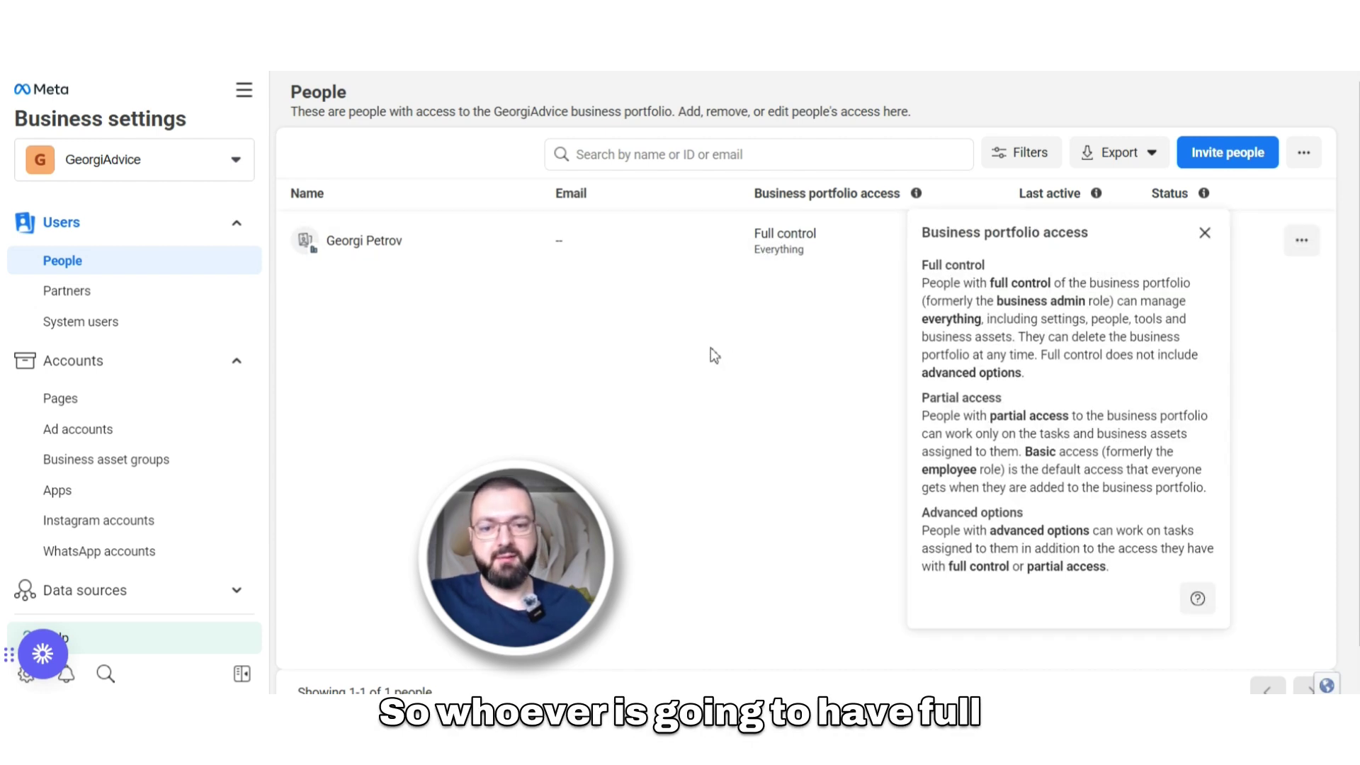
- Close the access level explanation and review the Partners page with its options for assigning and requesting assets
left_click(1205, 232)
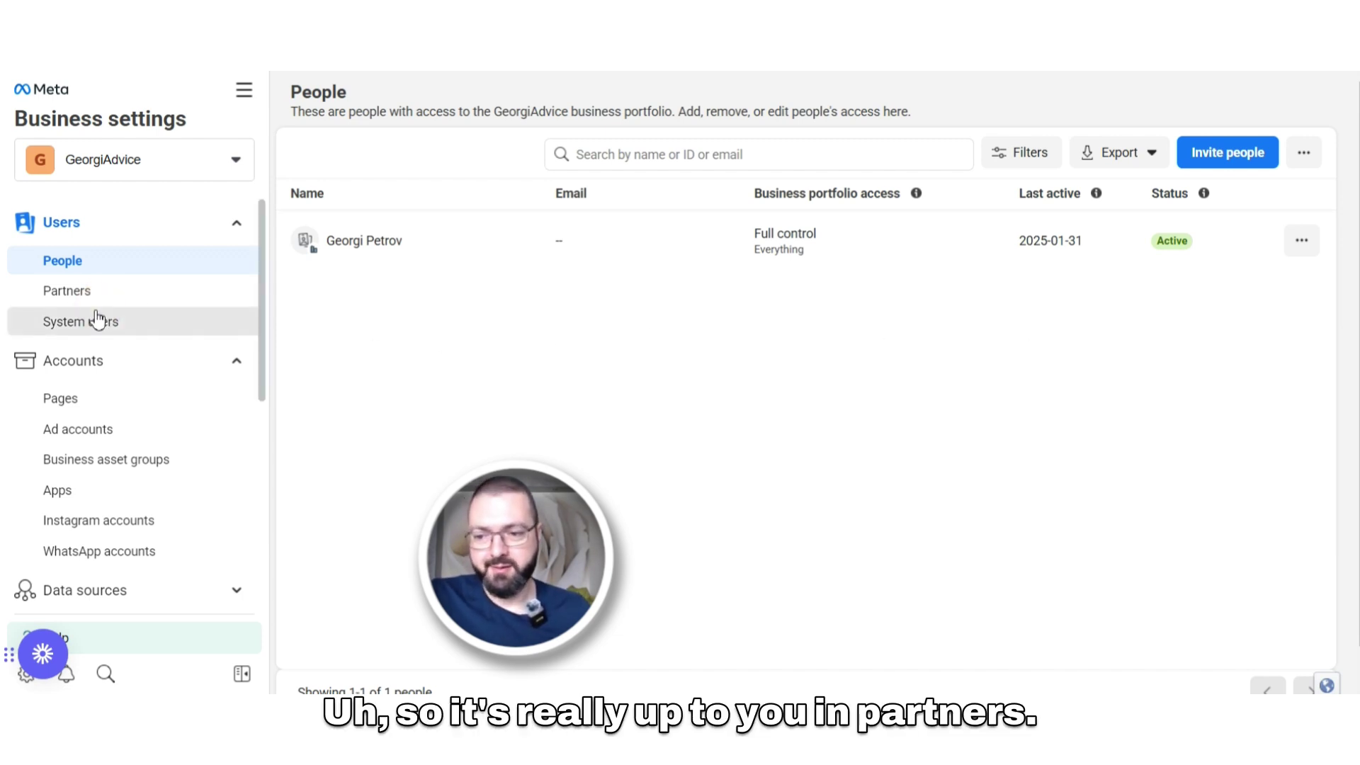
left_click(78, 292)
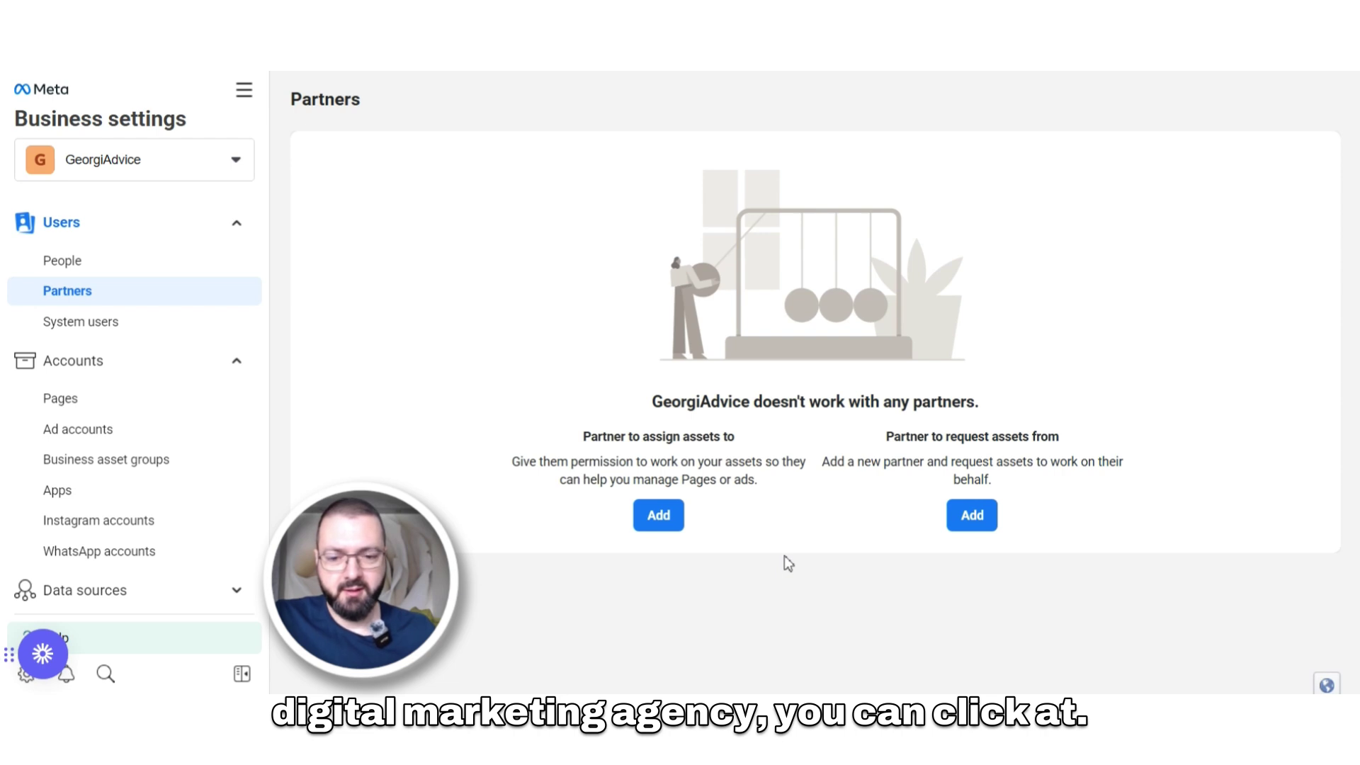
left_click(658, 515)
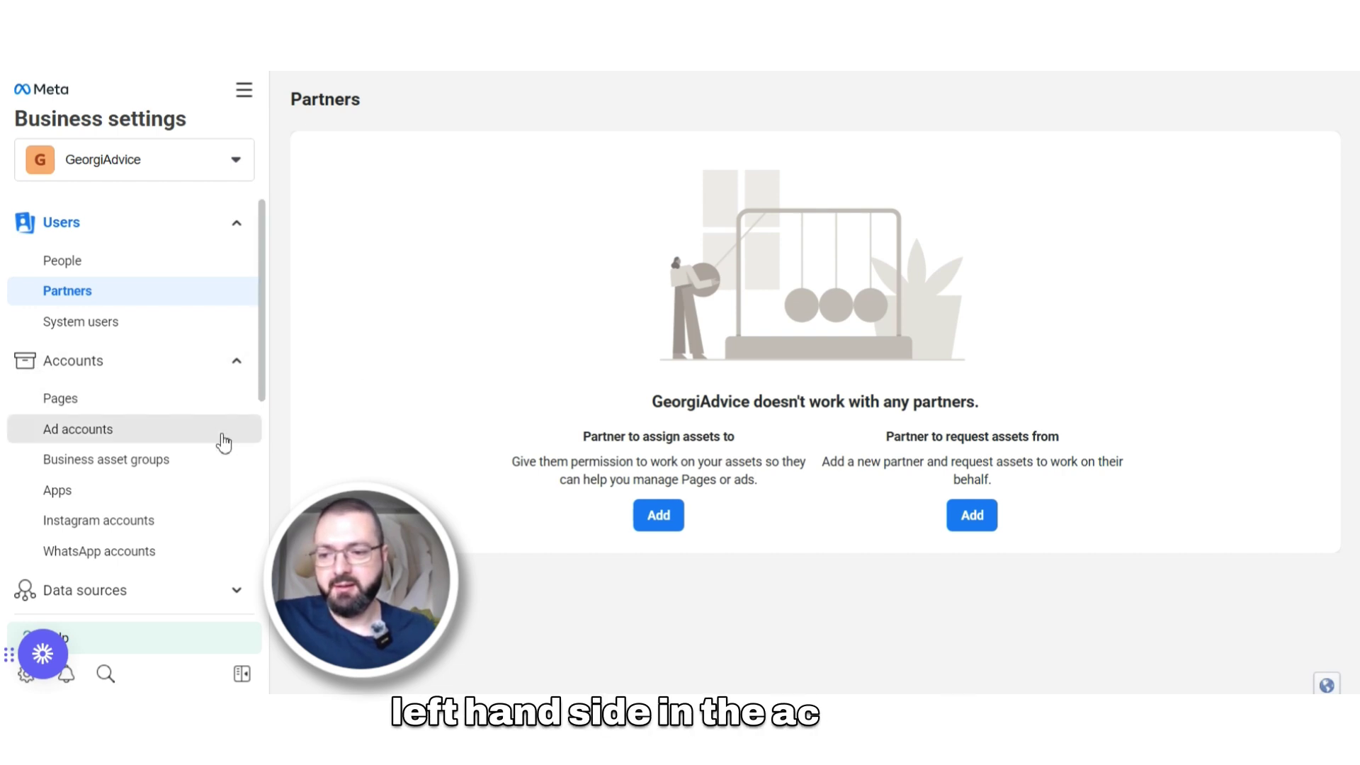
- Open the portfolio's Pages, start a request for page access, and choose to add an existing Facebook Page as primary page
left_click(141, 401)
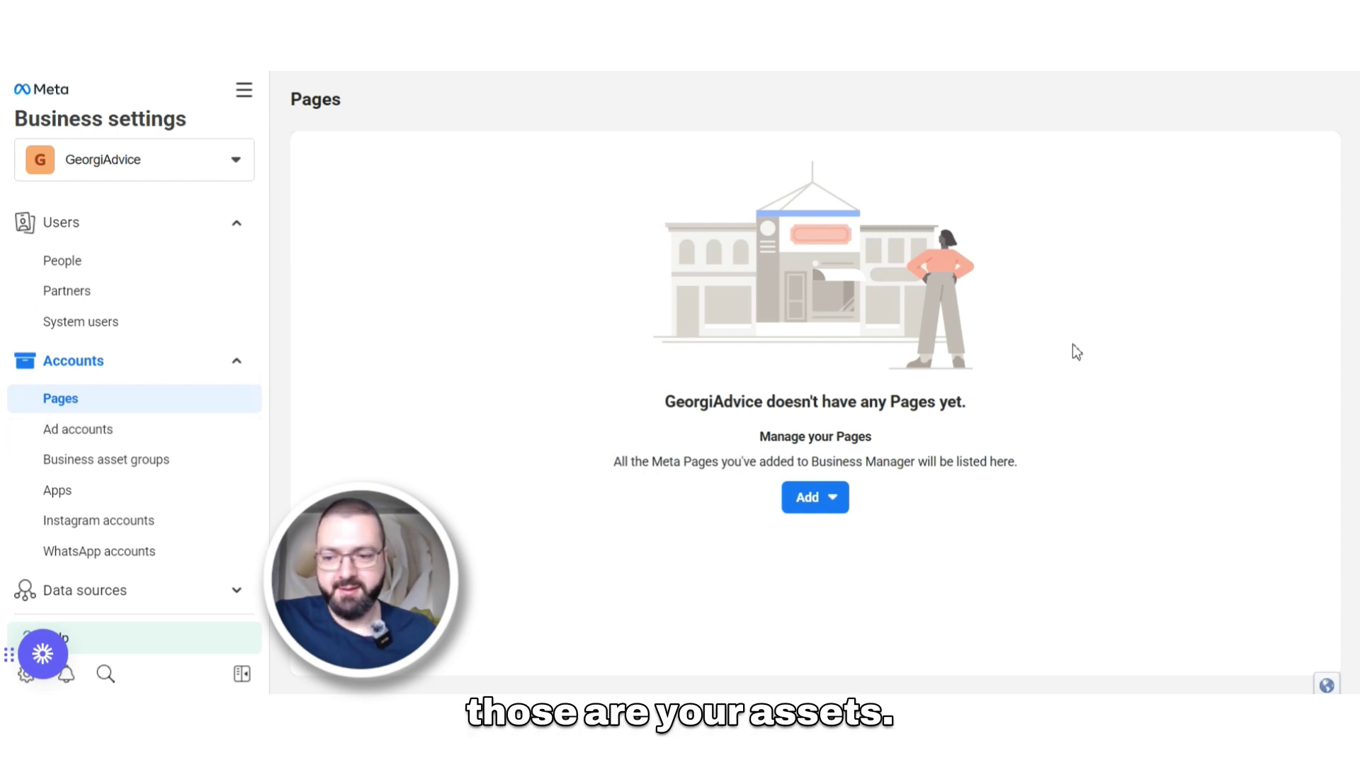
left_click(822, 504)
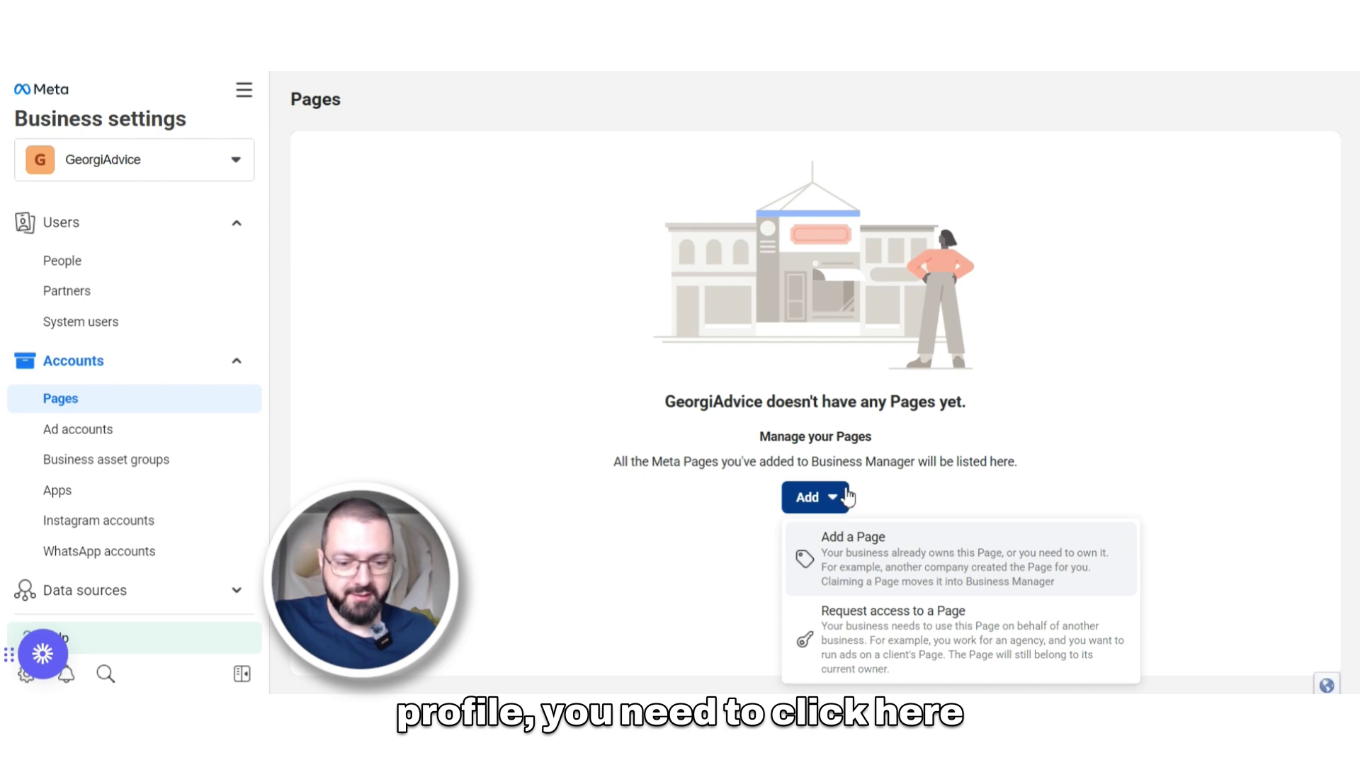
left_click(896, 637)
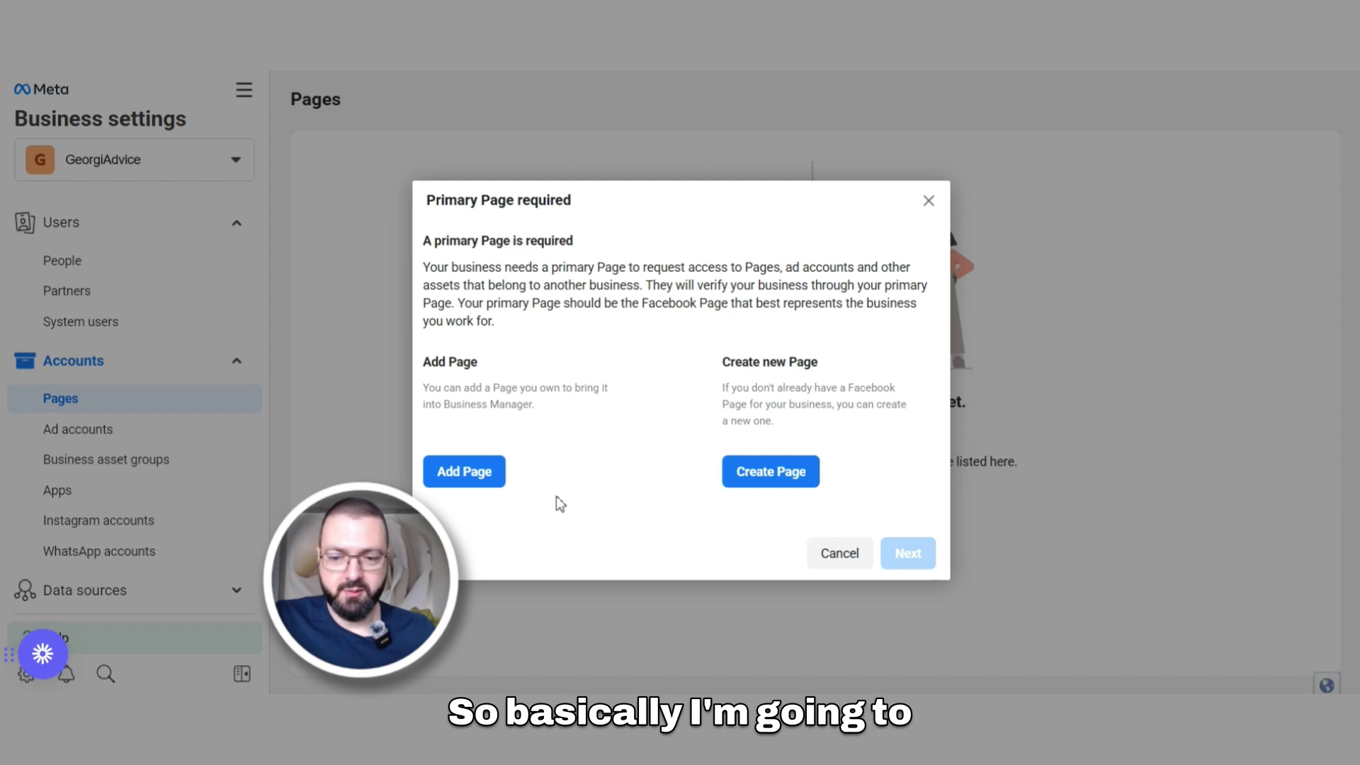
left_click(484, 479)
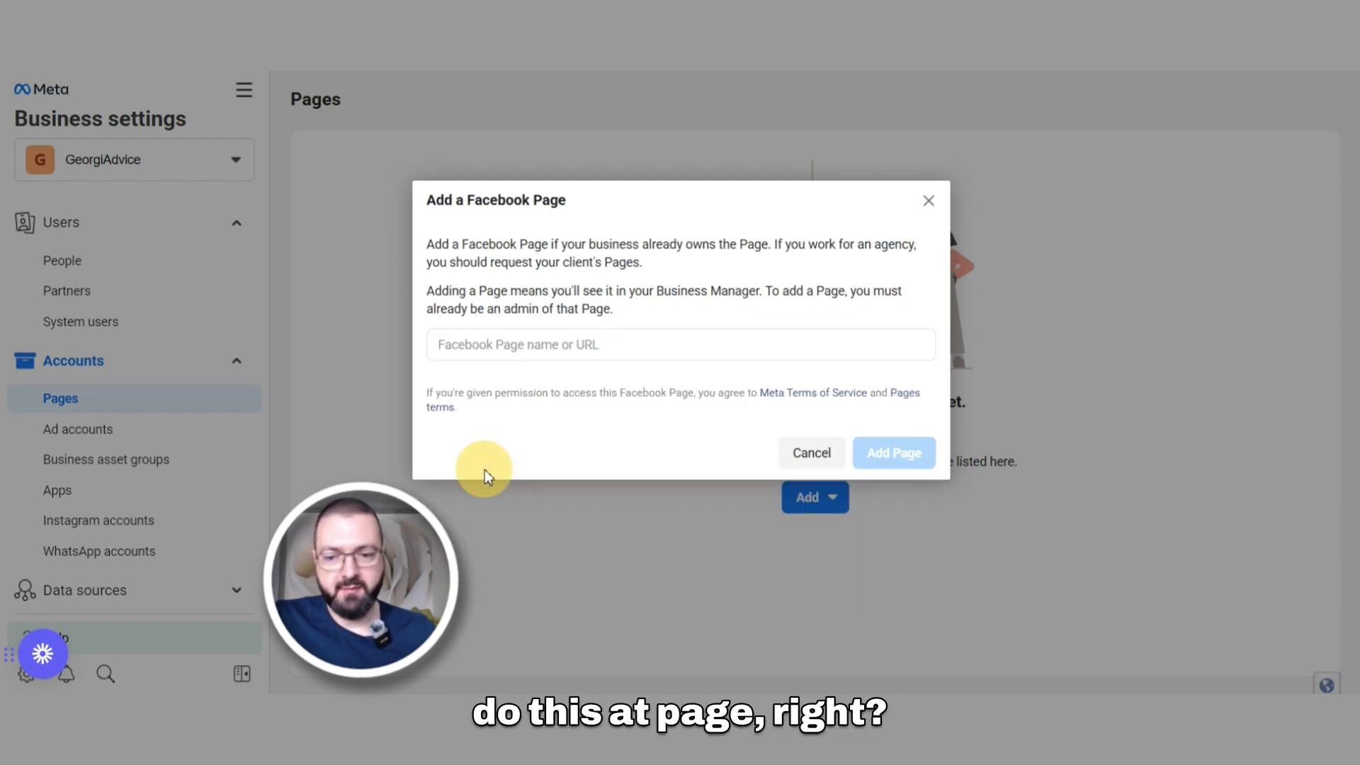
left_click(514, 350)
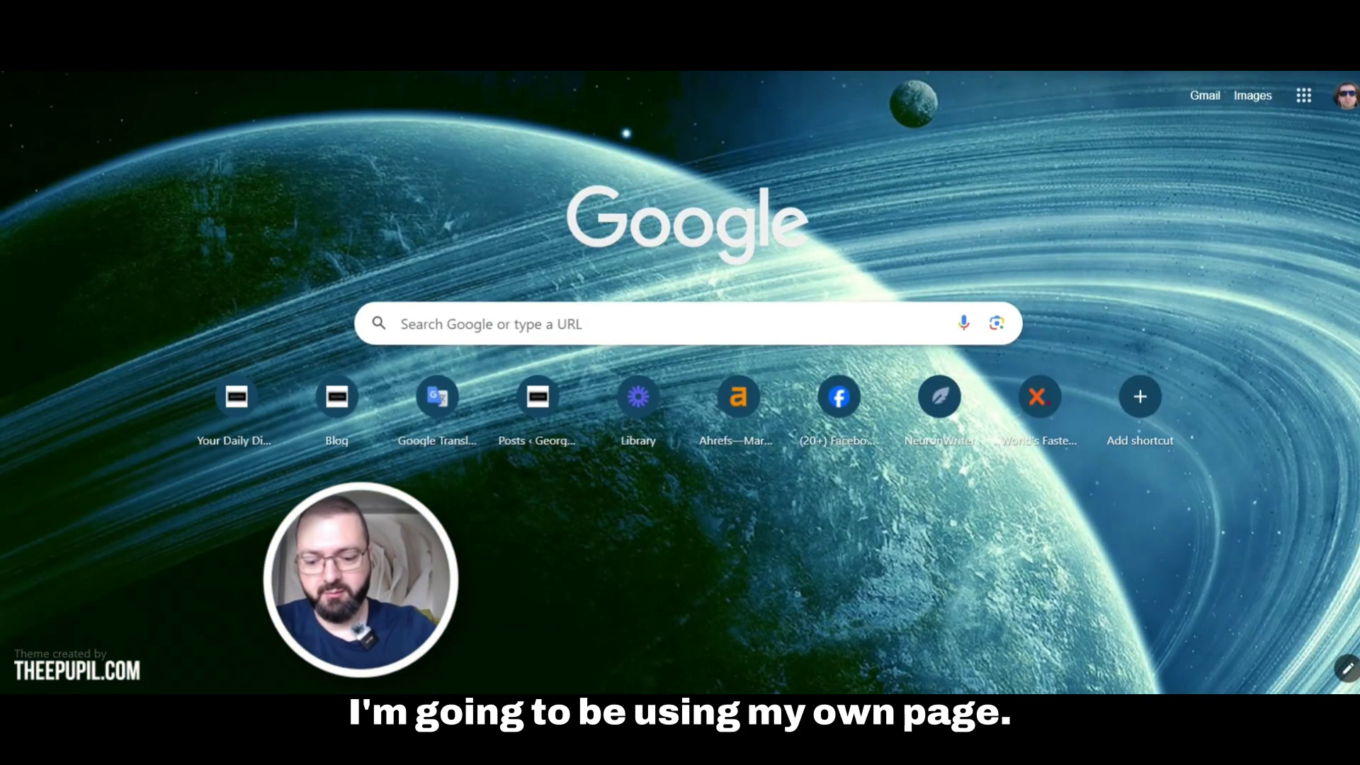
- Open the owner's public Facebook page from the facebook.com suggestions in a separate browser tab to get its URL
key("ctrl+l")
type("fe")
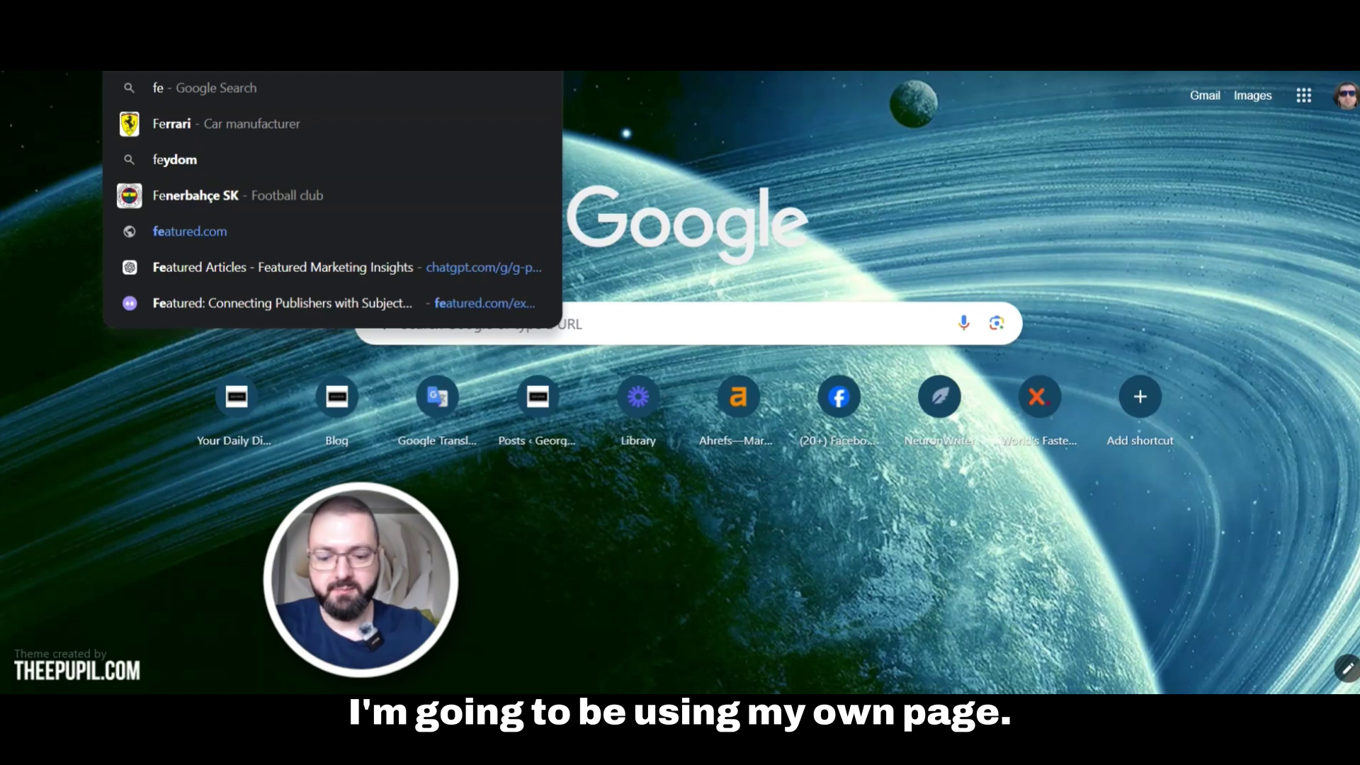
key("BackSpace")
type("acebook.com")
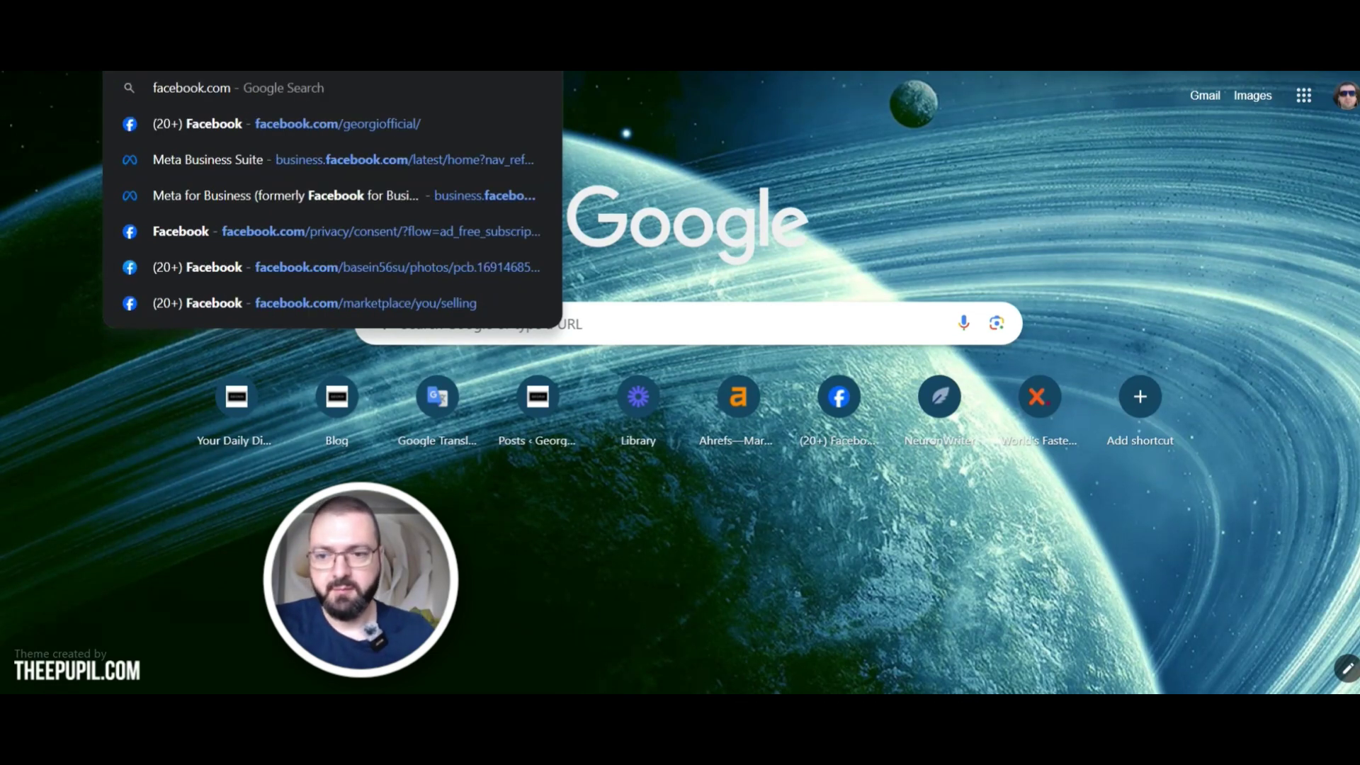
left_click(225, 113)
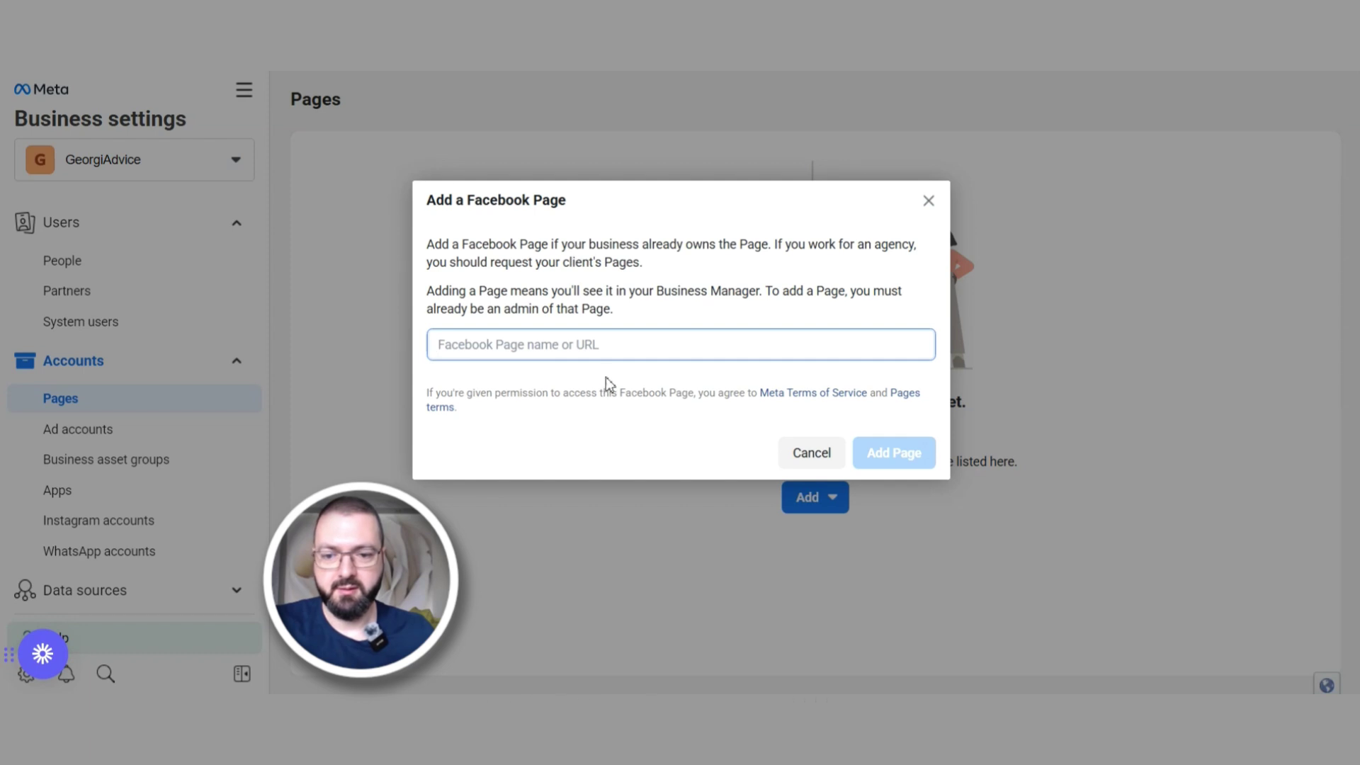
- Enter the Facebook page's URL, select the matching page, submit it for addition, and dismiss the primary Page selection
type("https://www.facebook.com/georgiofficial/")
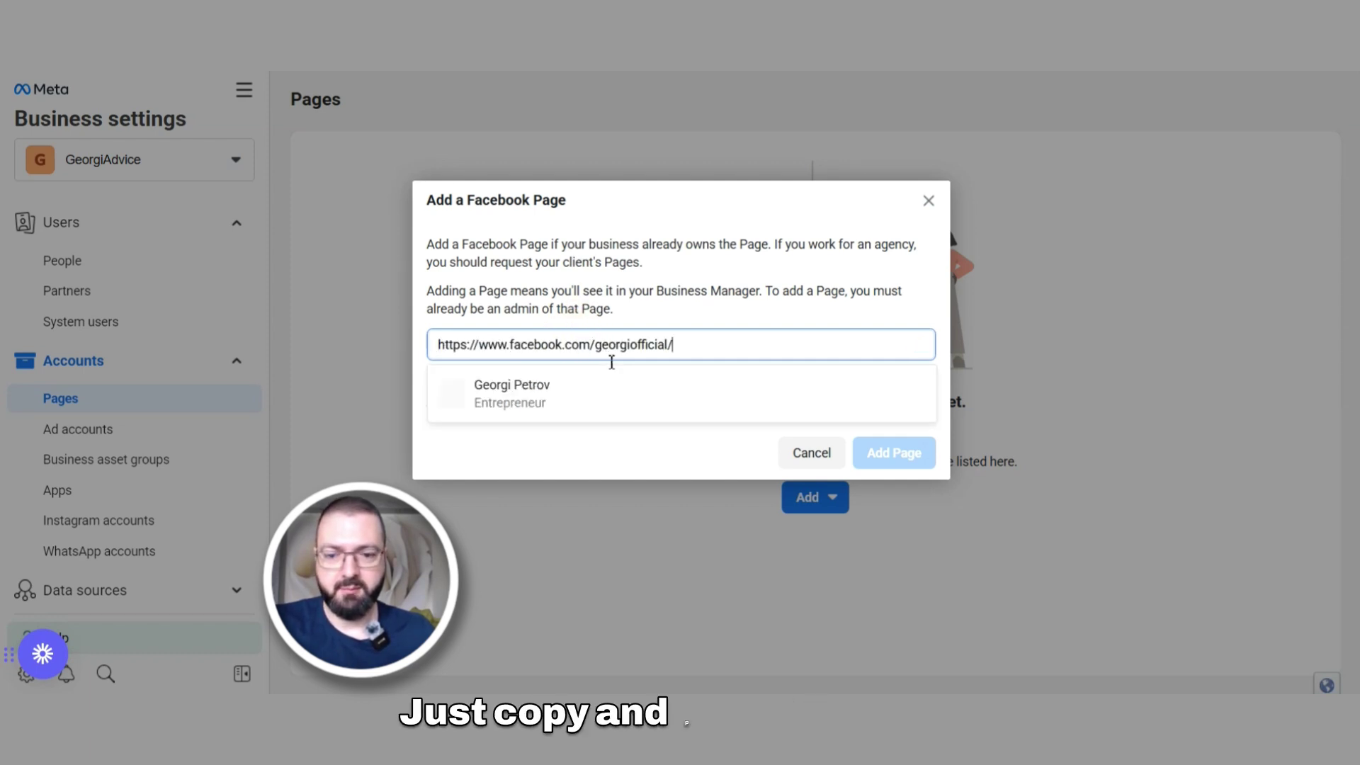
left_click(508, 406)
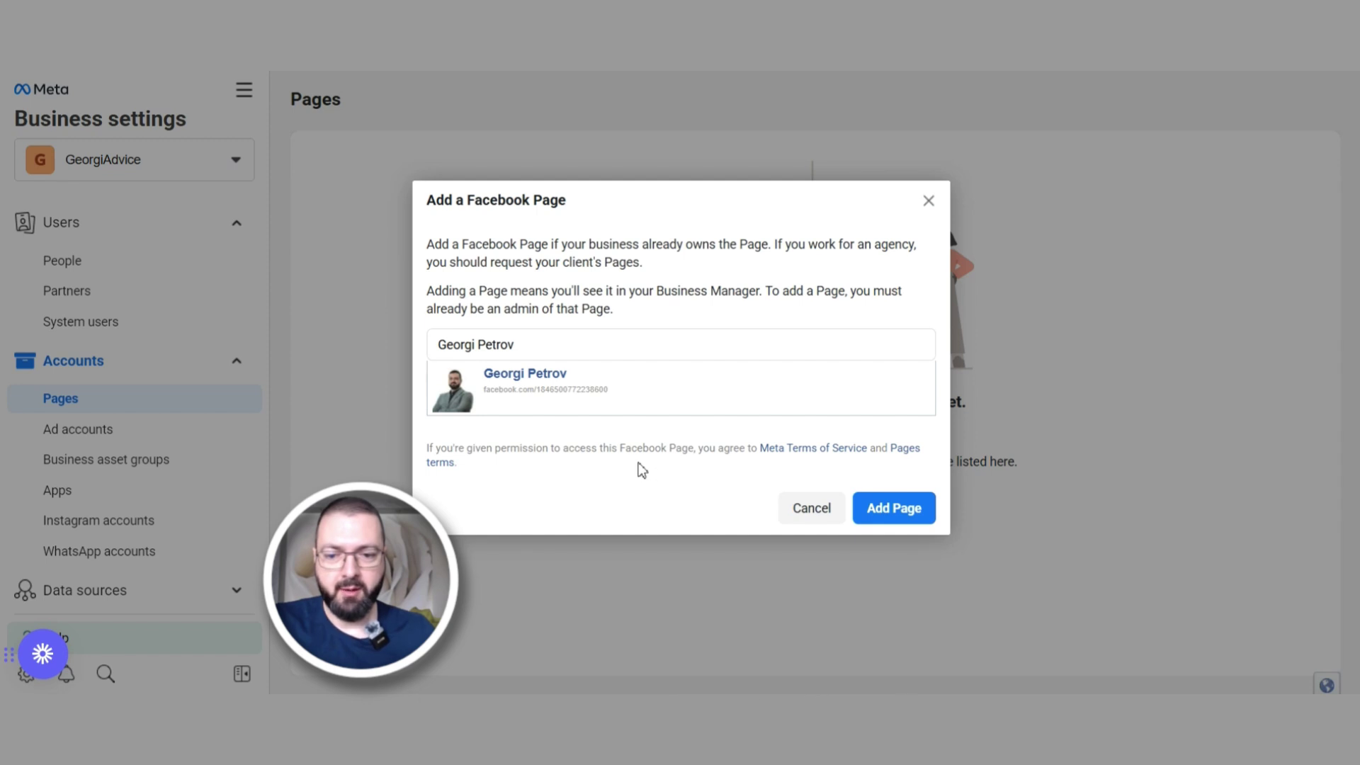
left_click_drag(615, 394, 538, 401)
left_click(548, 461)
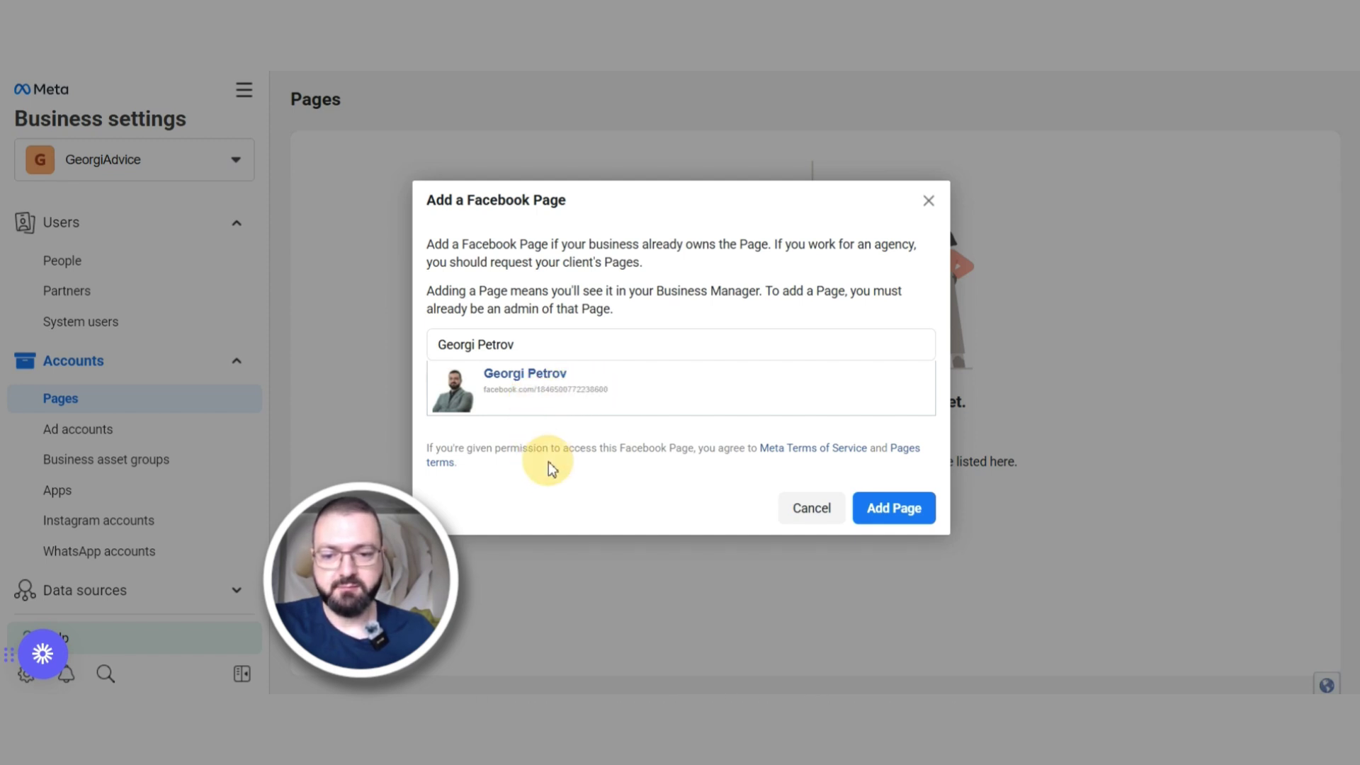
left_click(893, 517)
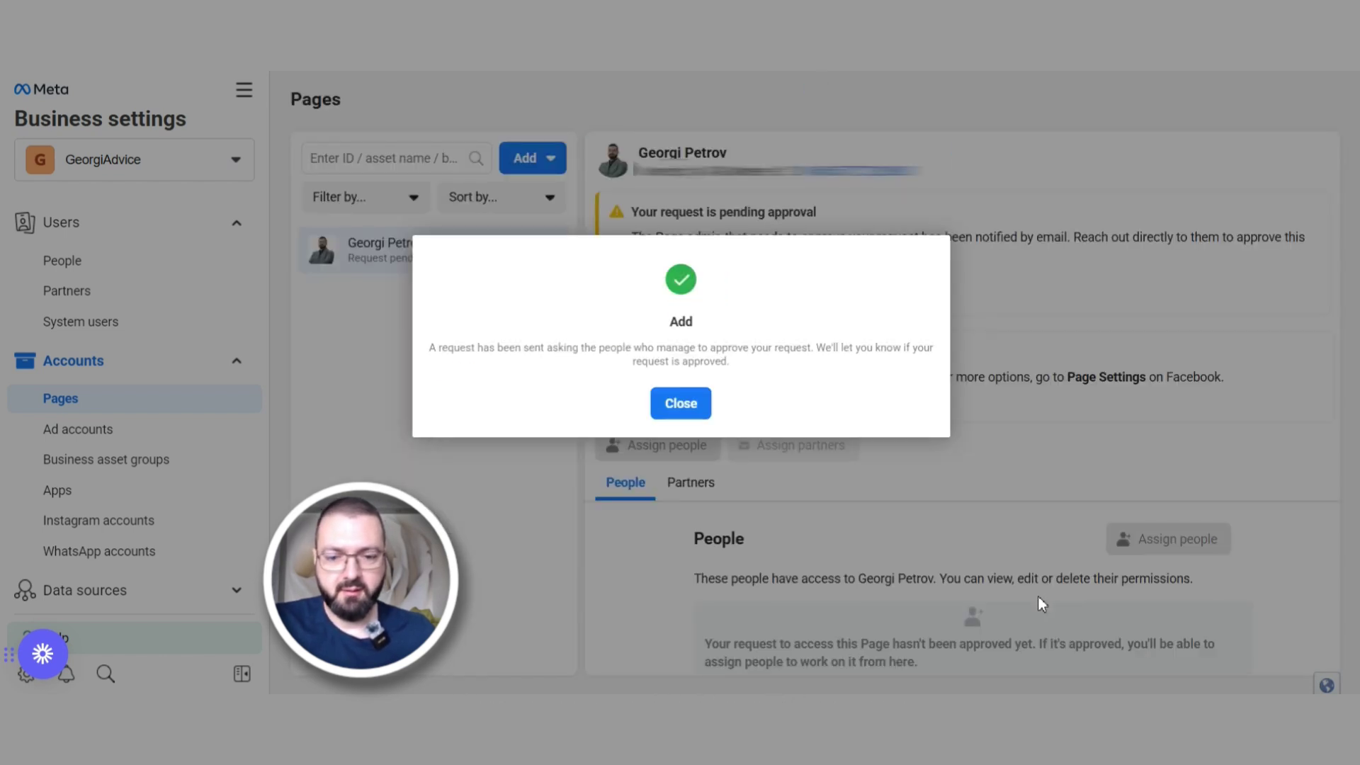
left_click(681, 404)
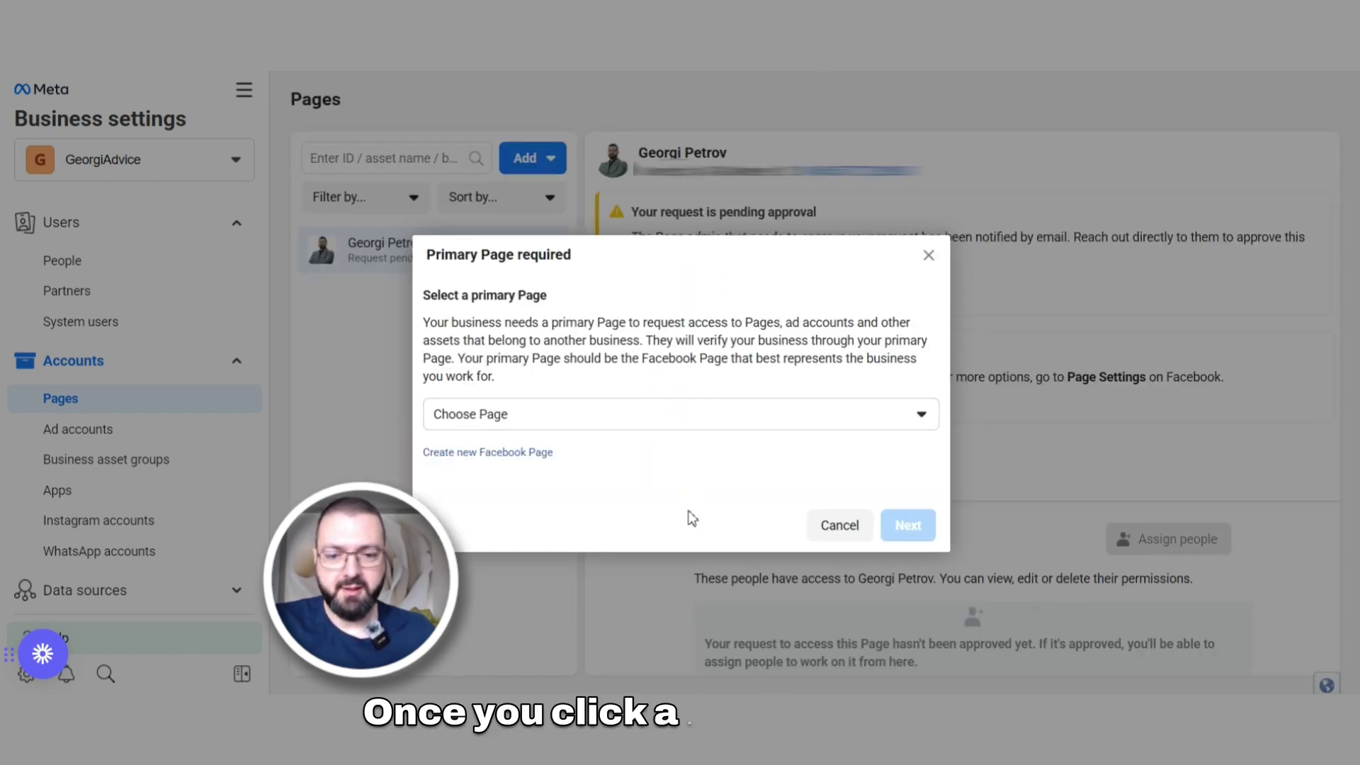
left_click(930, 256)
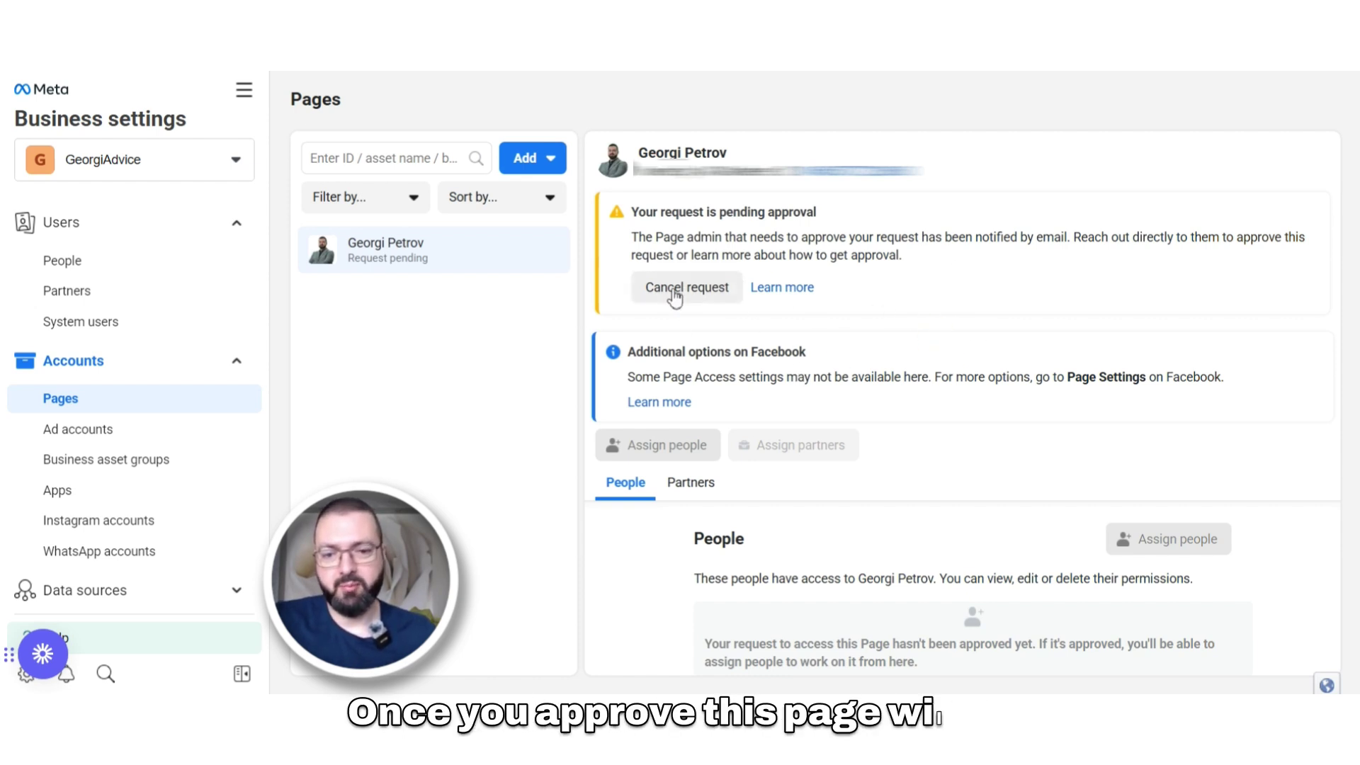
left_click(432, 319)
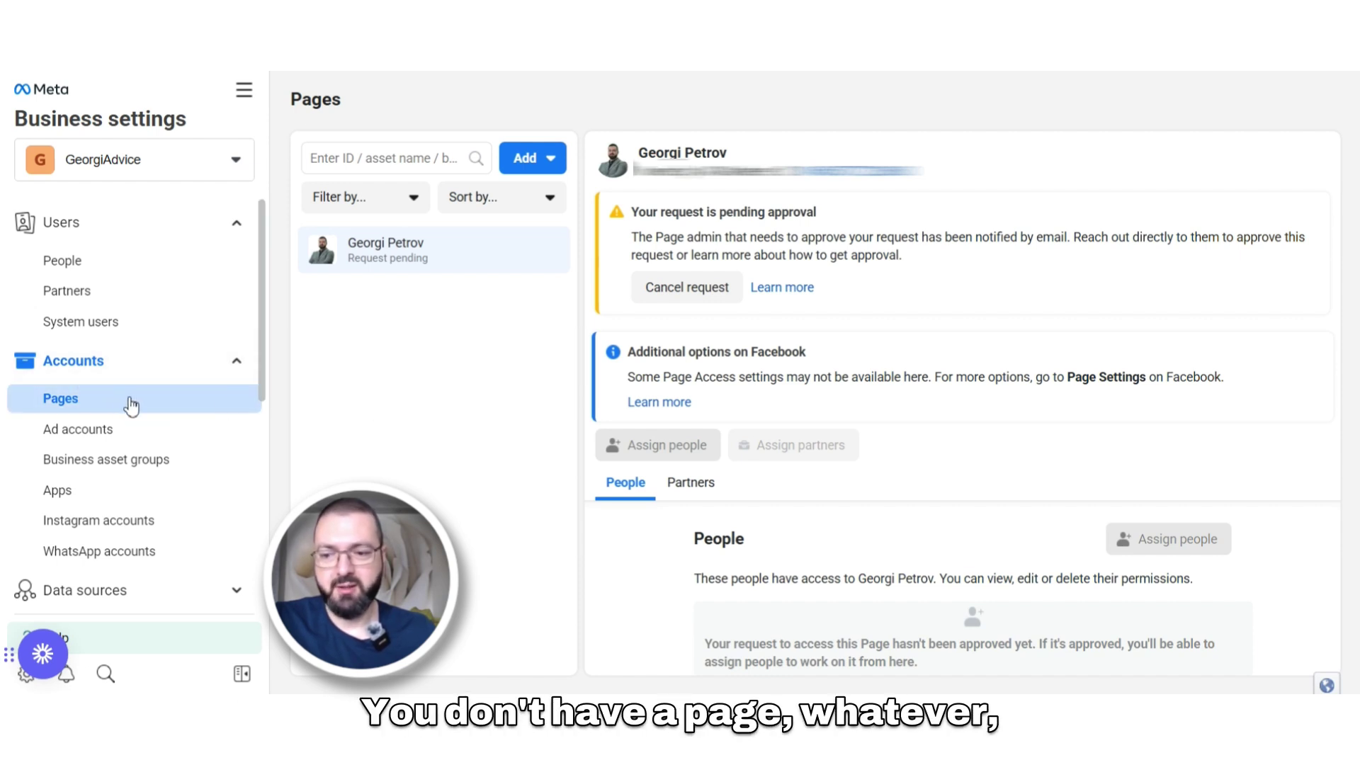
- Start creating a new Facebook Page in the portfolio and name it GeorgiAdvice.com, leaving the bio empty
left_click(525, 159)
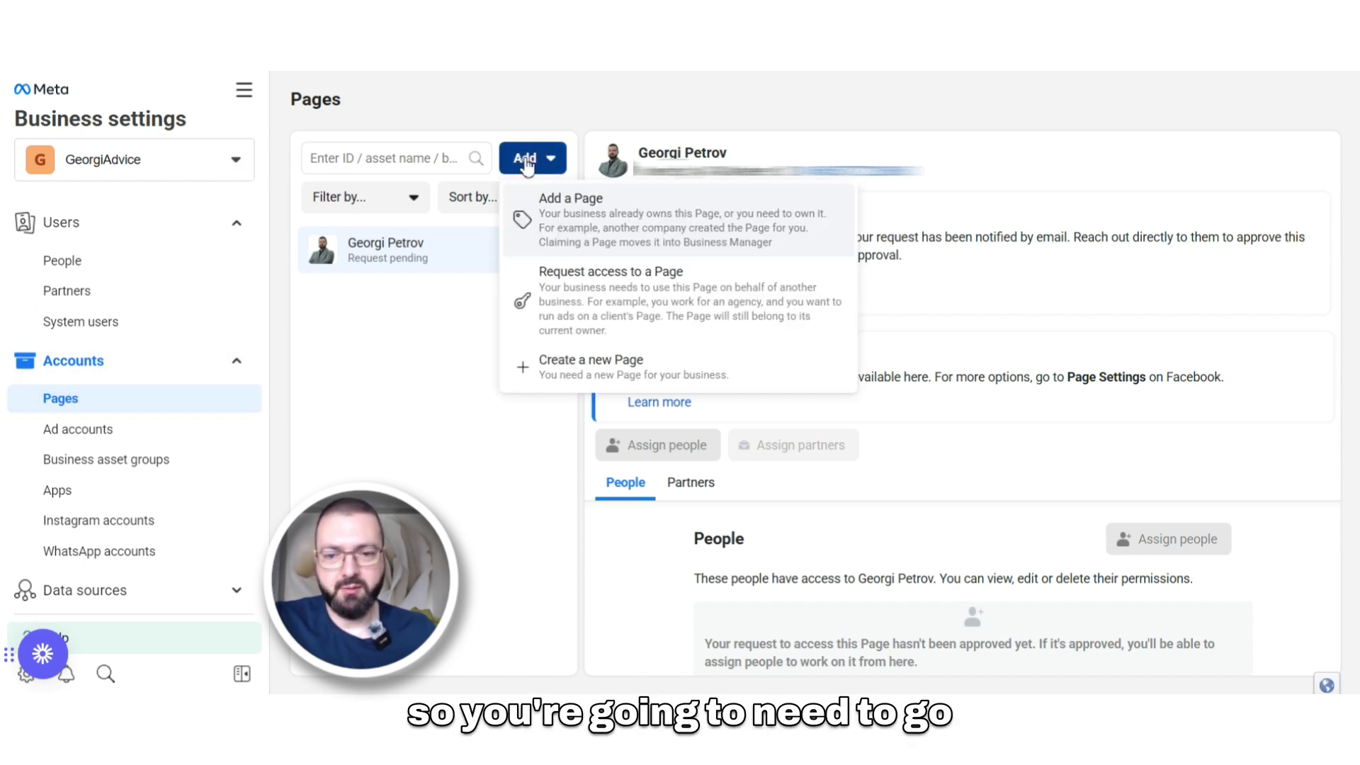
left_click(597, 377)
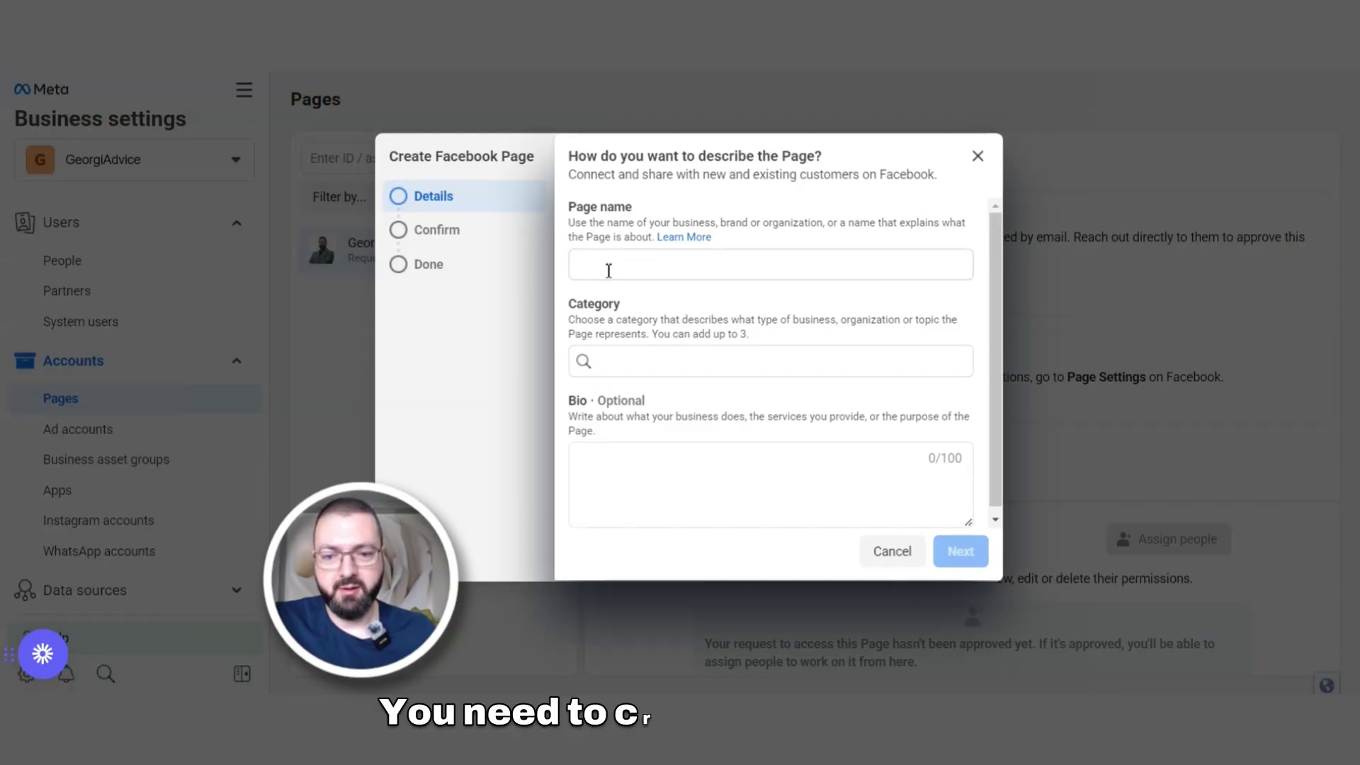
left_click(611, 262)
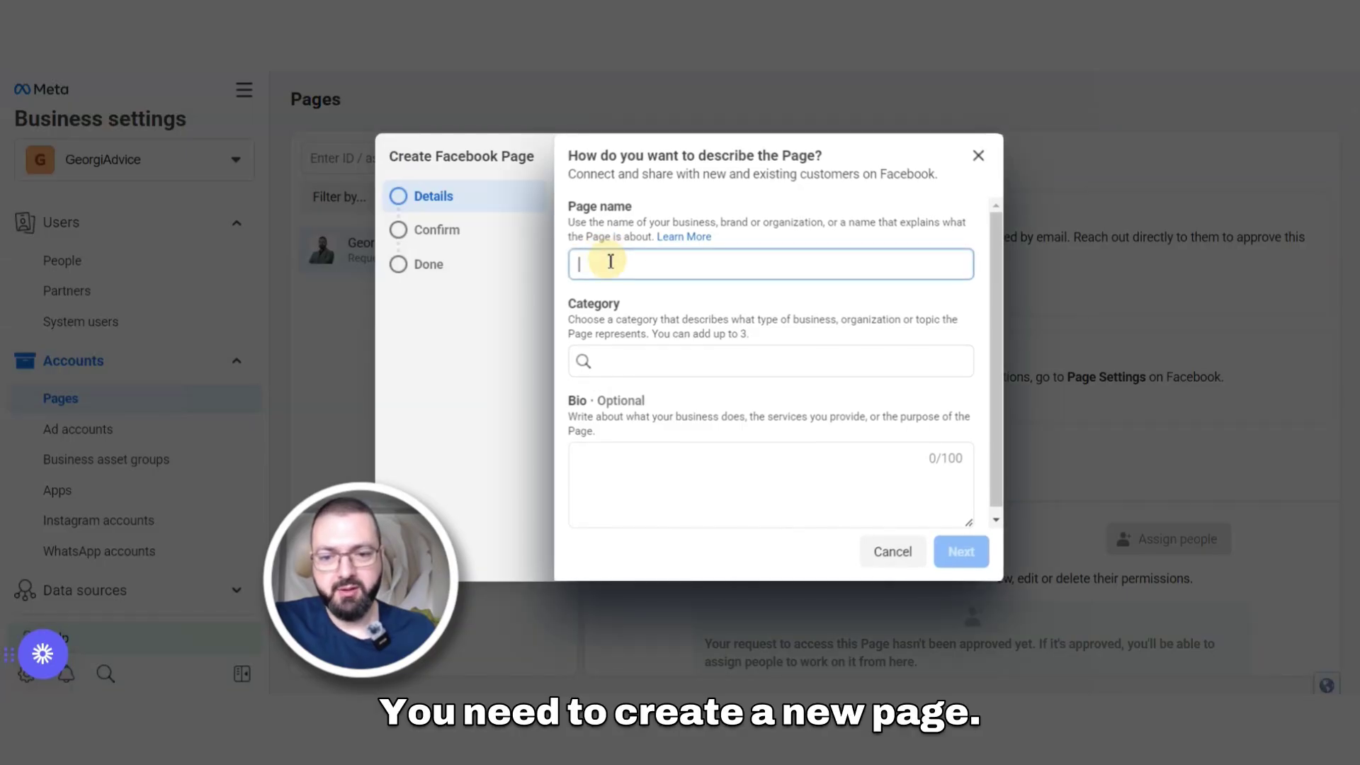
left_click(611, 361)
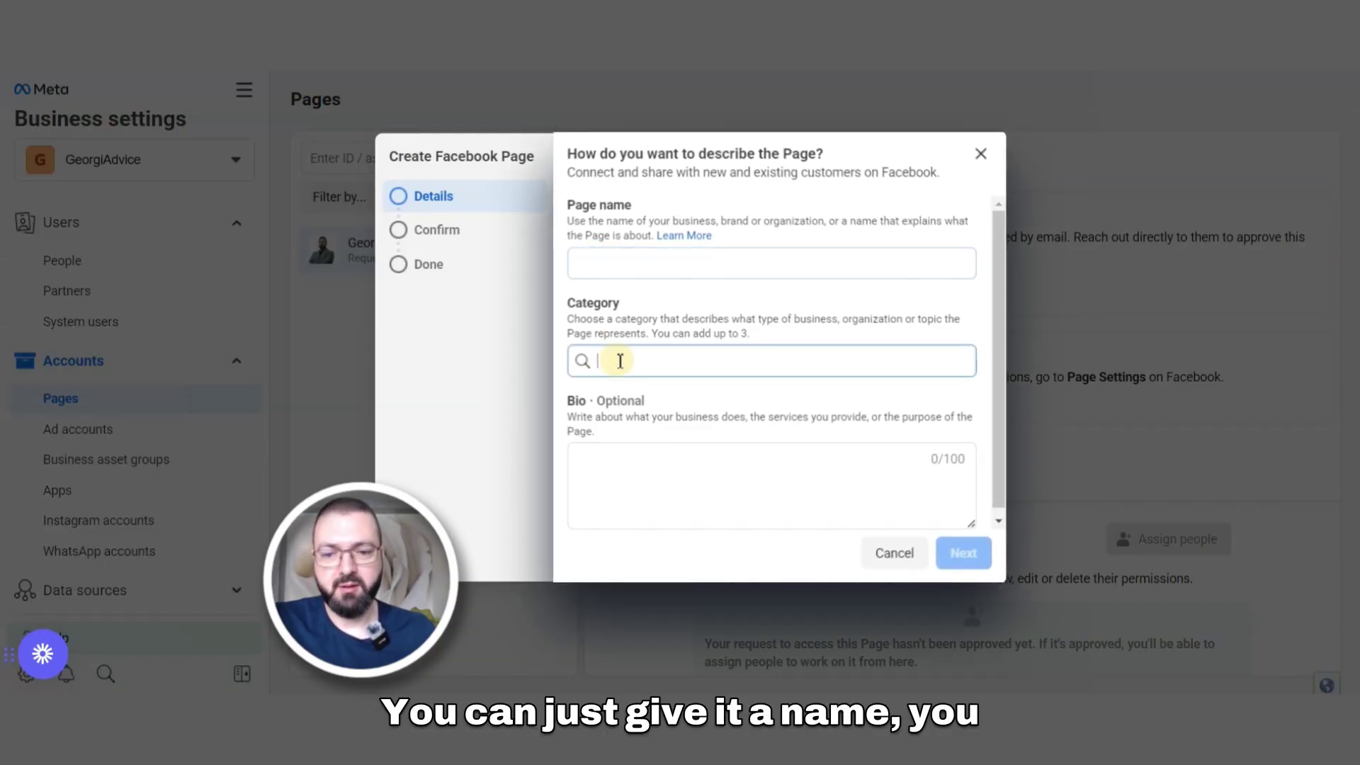
left_click(624, 457)
left_click(622, 261)
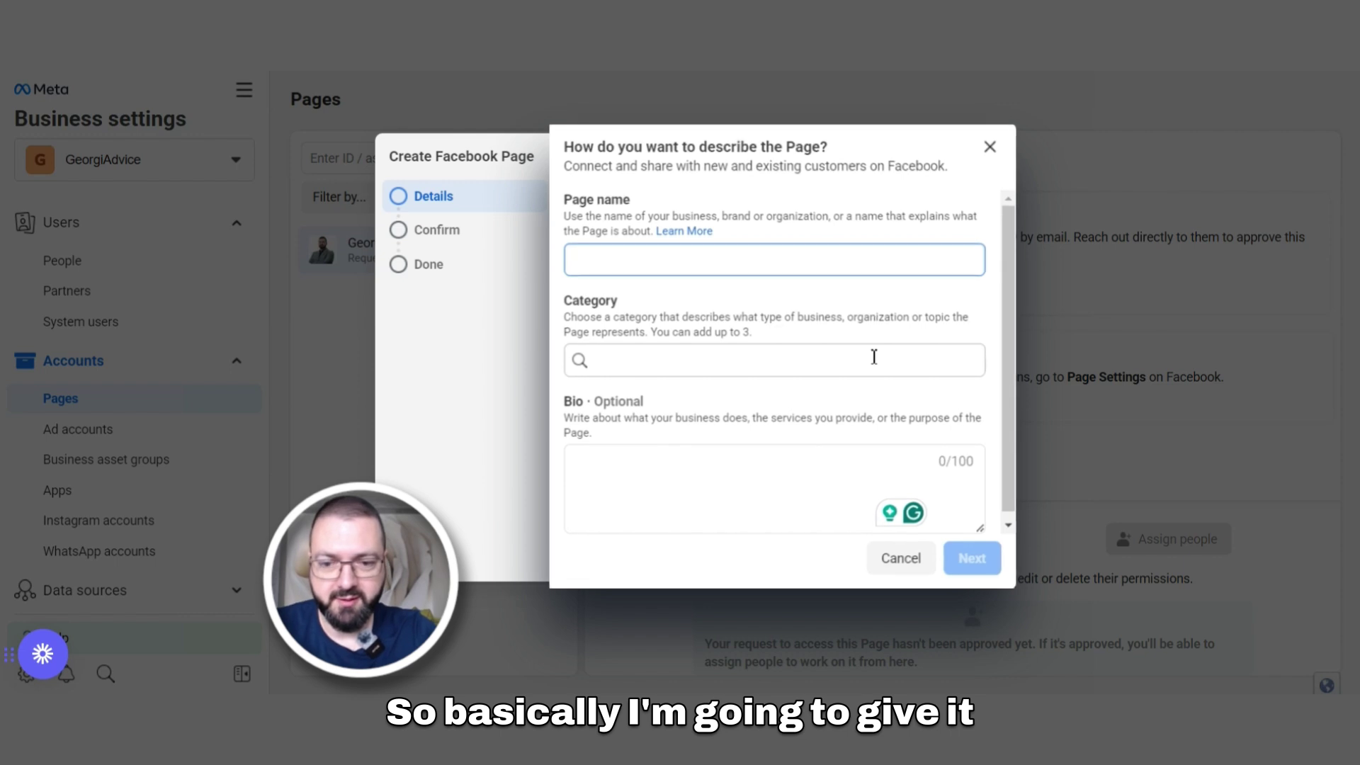
type("GeorgiAdvice")
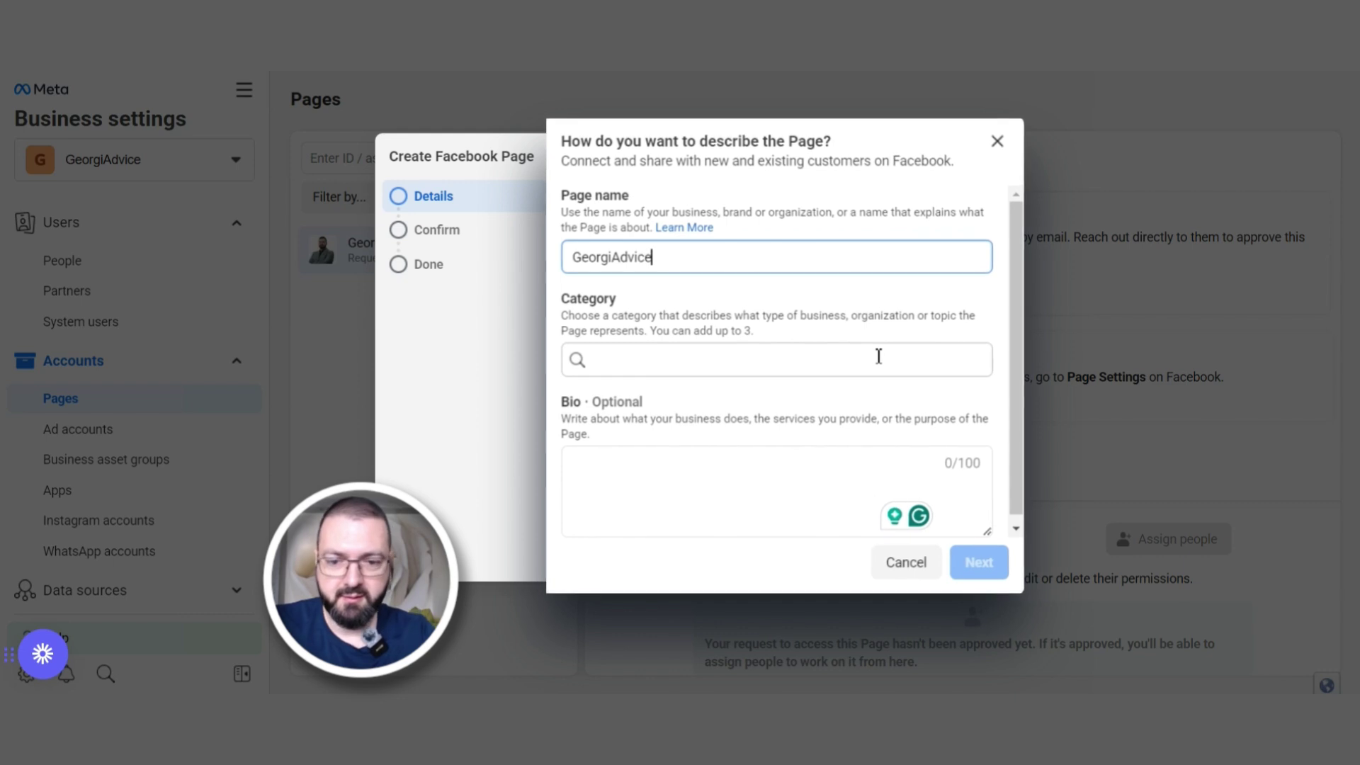
left_click(744, 365)
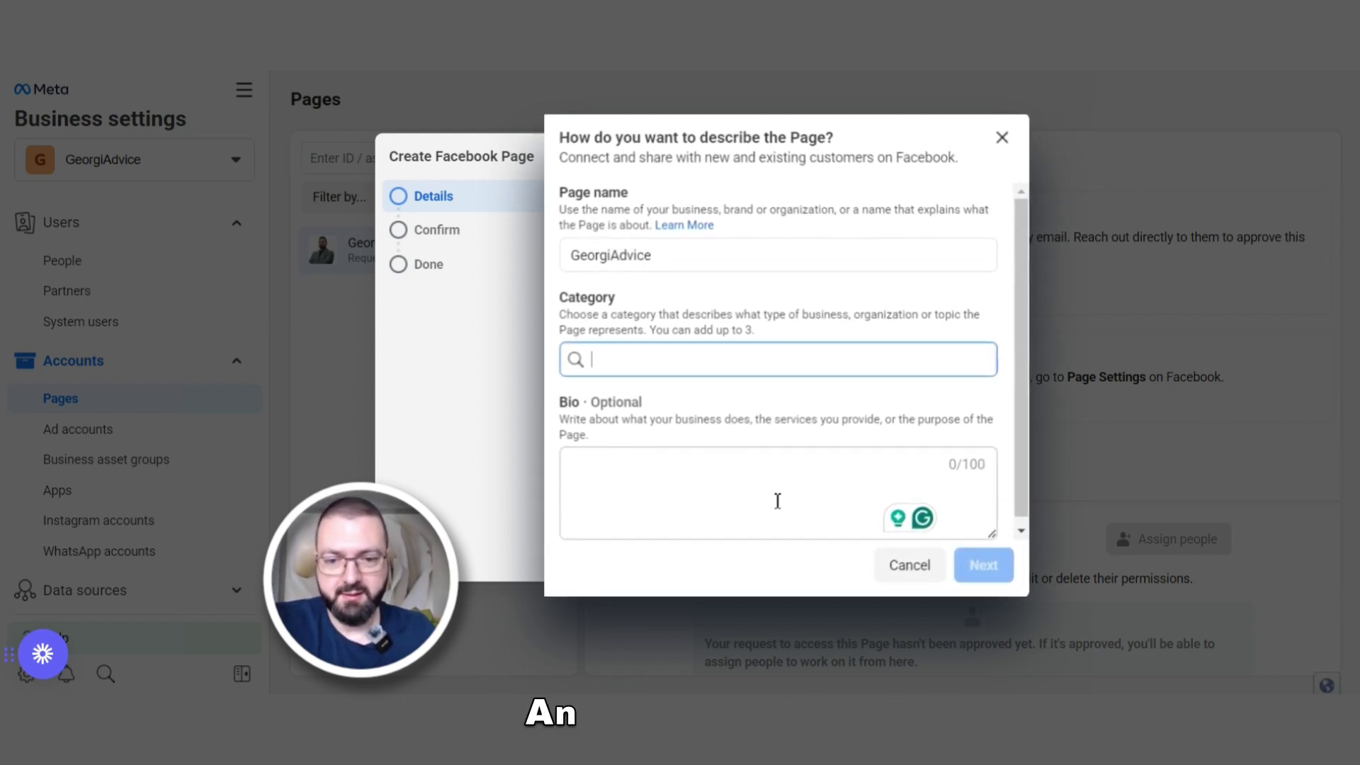
left_click(772, 260)
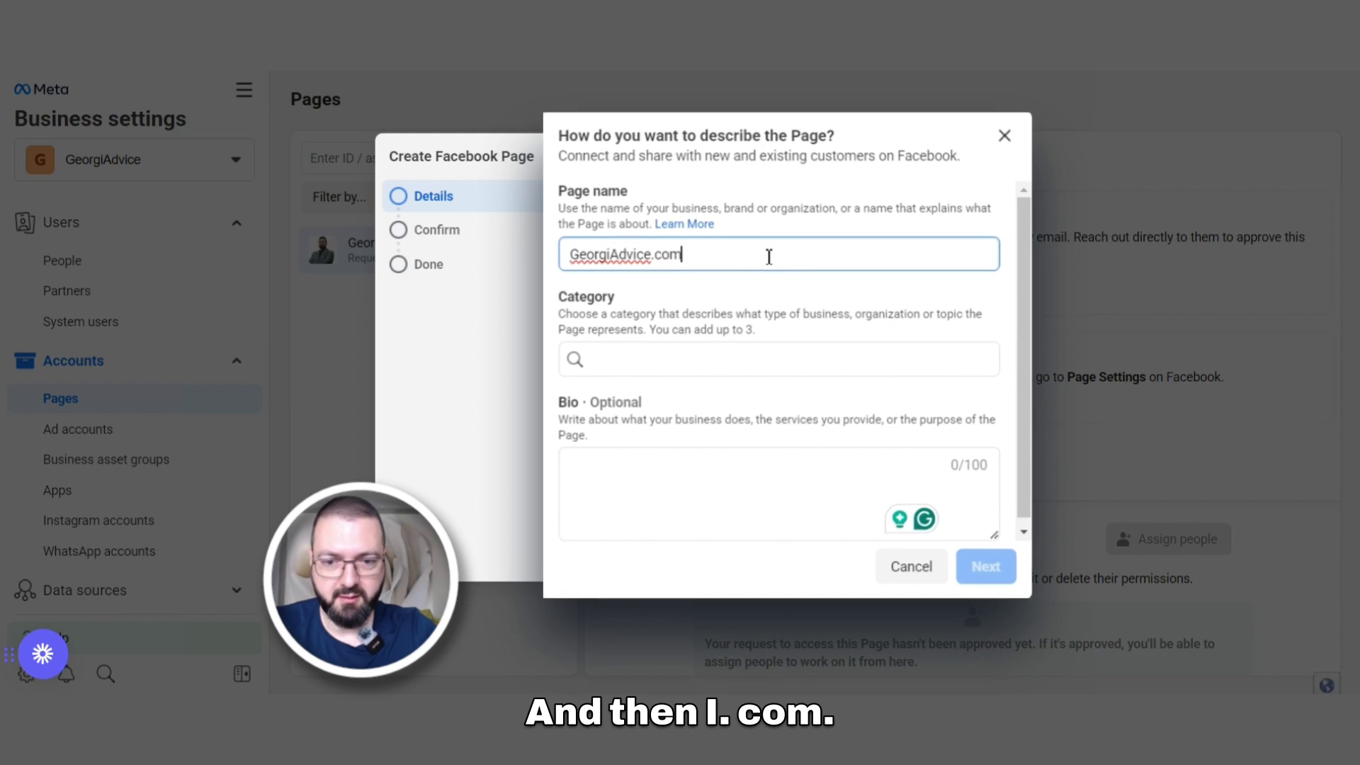
left_click(701, 498)
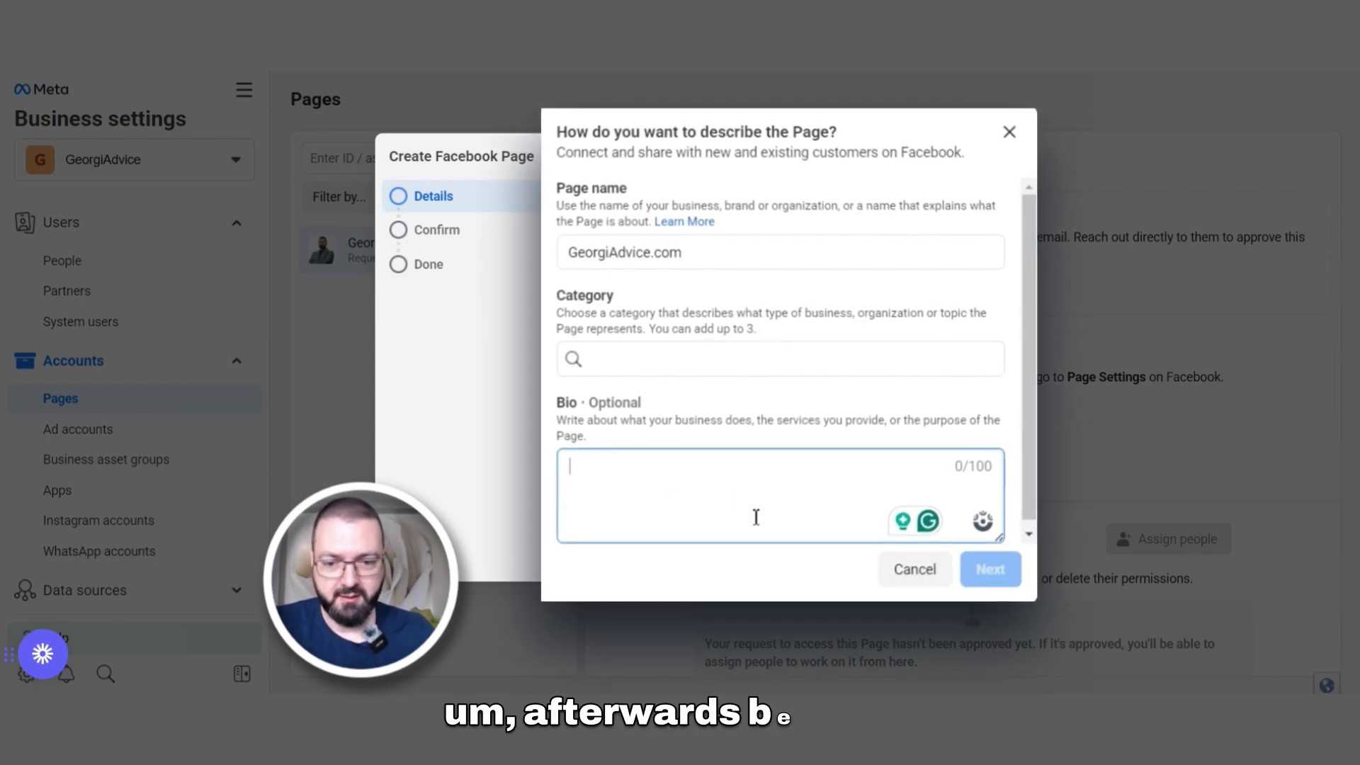
- Search the page categories for "blog" and choose Social Media Agency
left_click(634, 358)
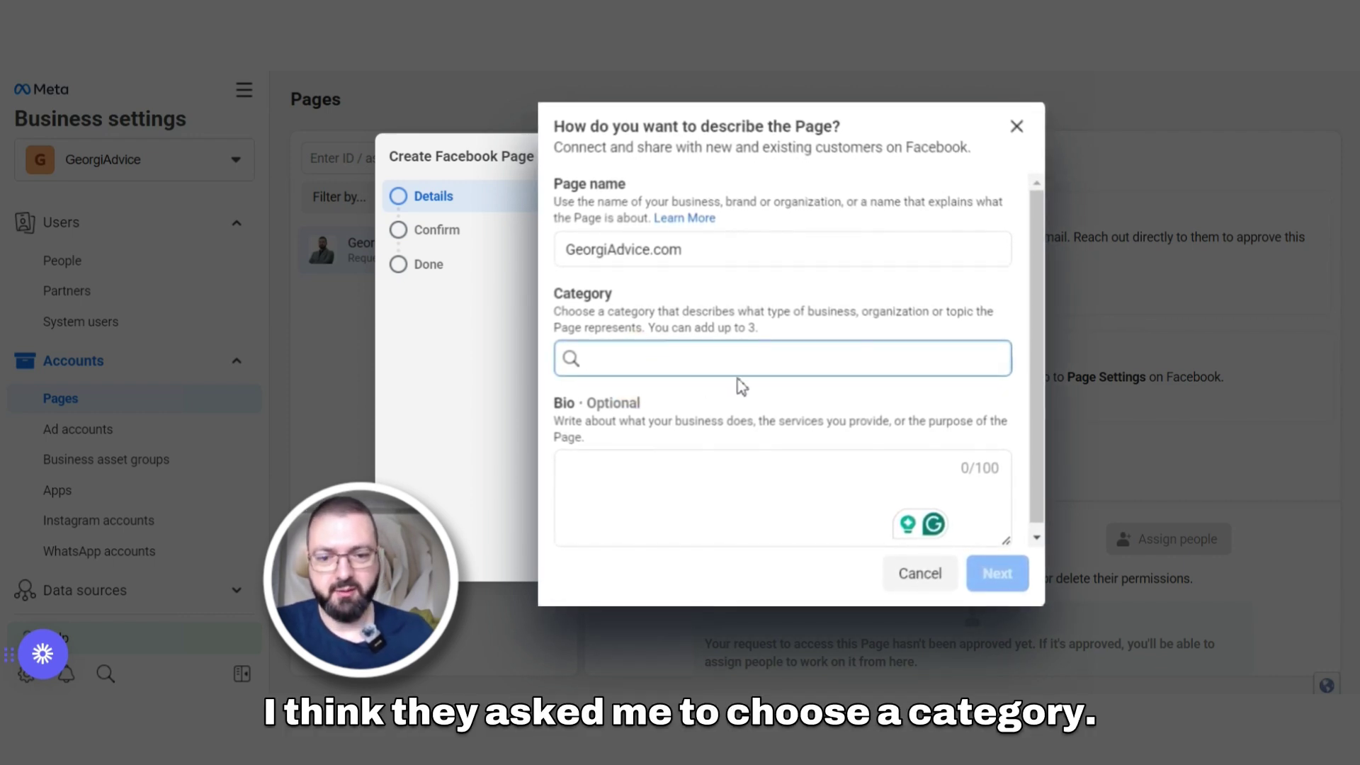
type("blog")
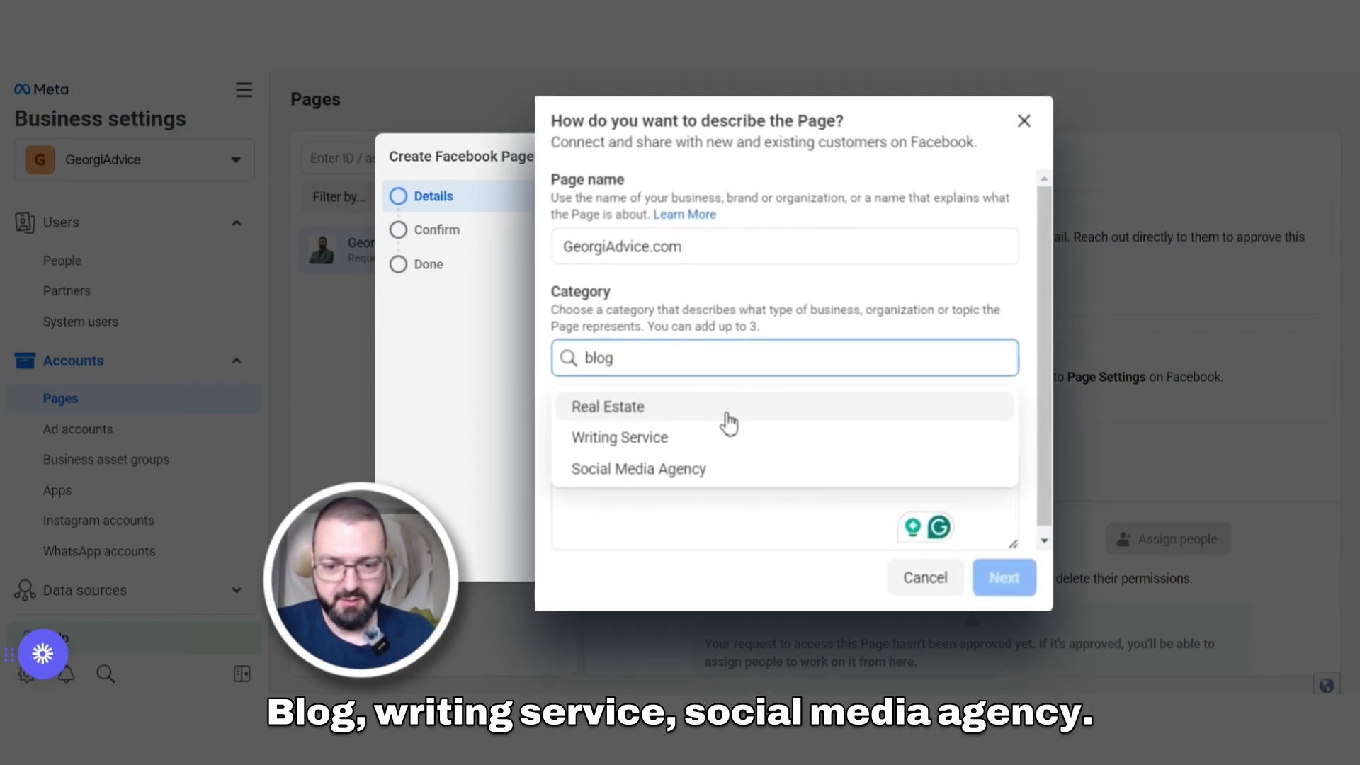
left_click(714, 473)
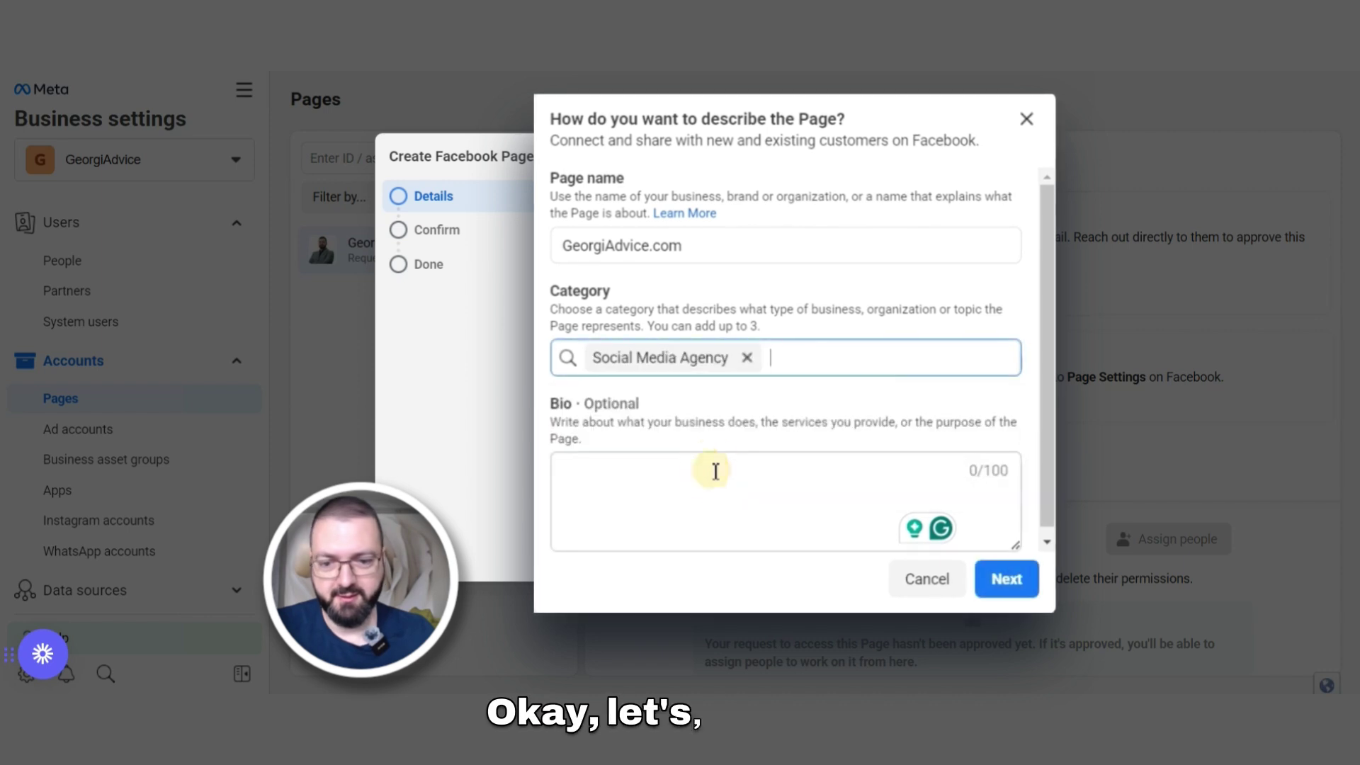
- Agree to the Meta terms and Pages policies, create the new Page, and reload the Pages list
left_click(1002, 579)
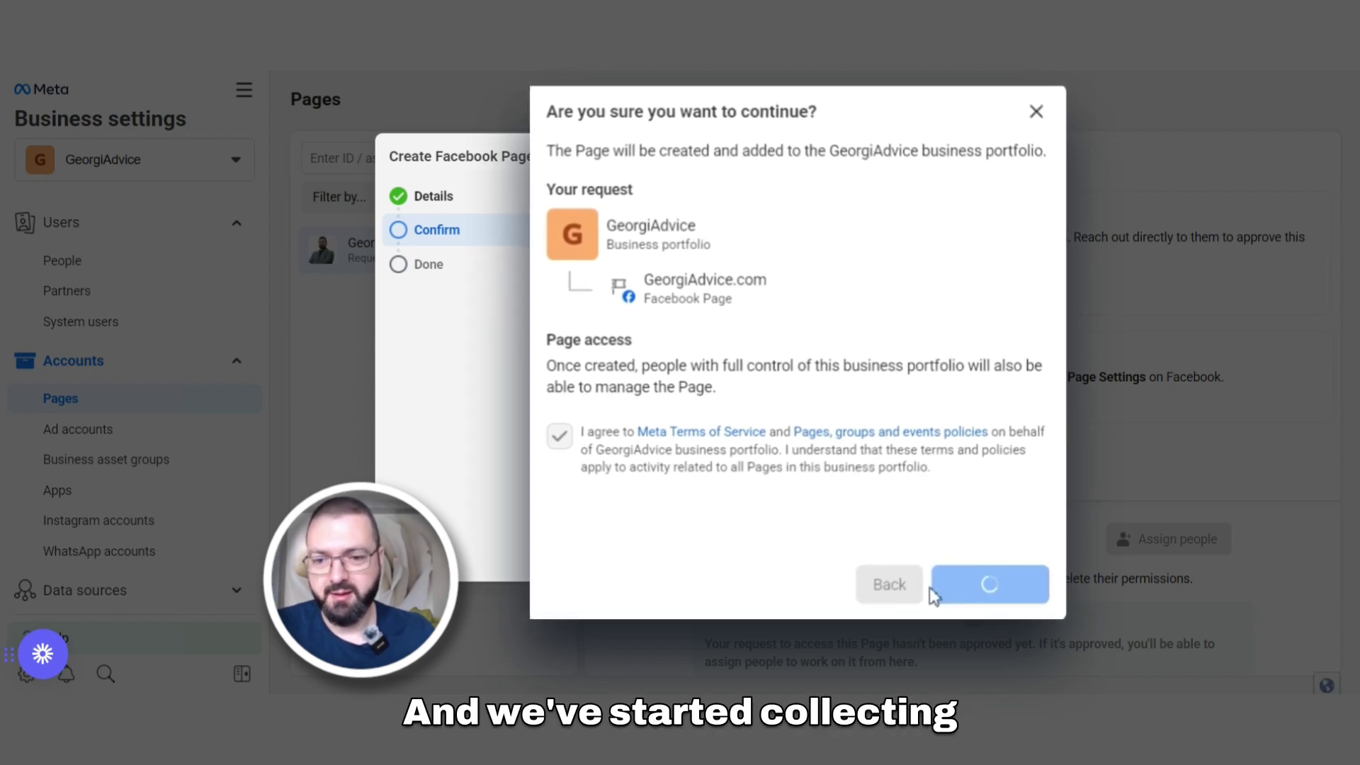
left_click(1018, 585)
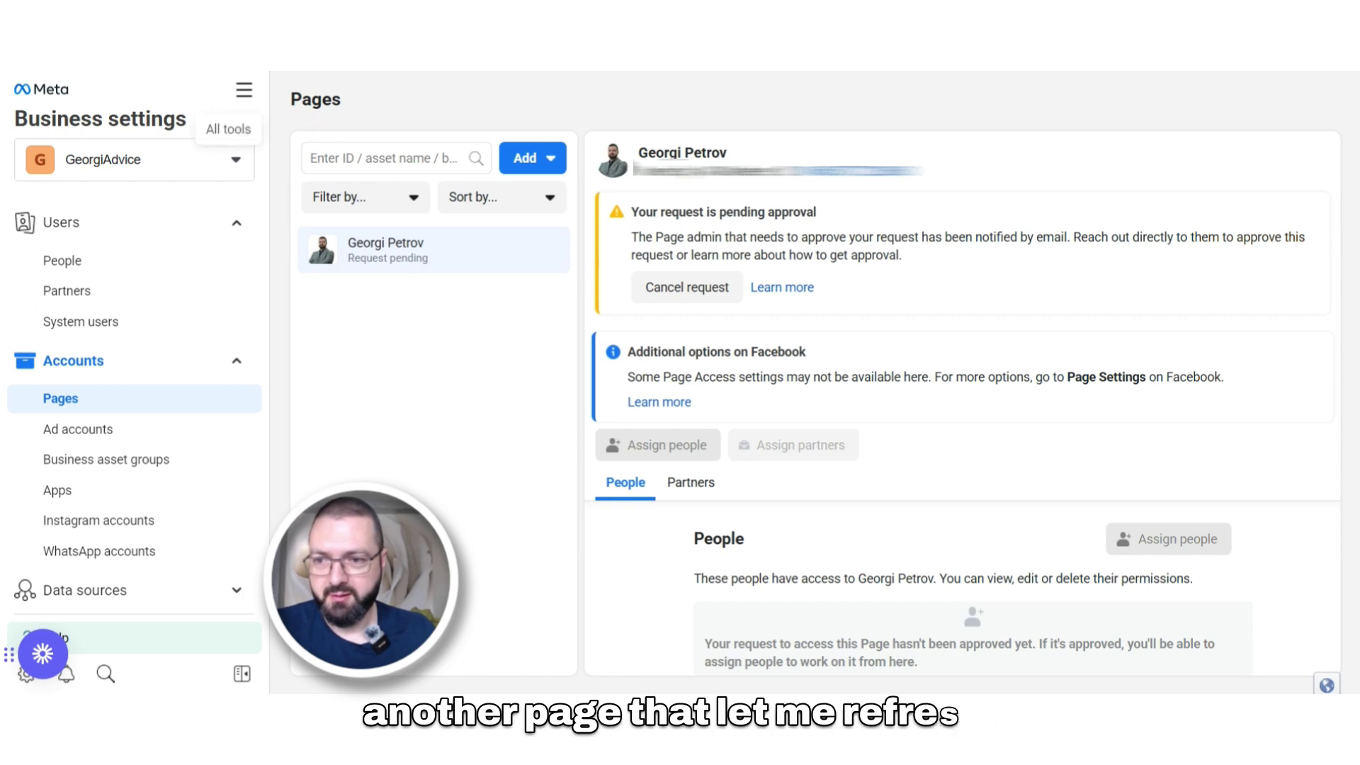
key("F5")
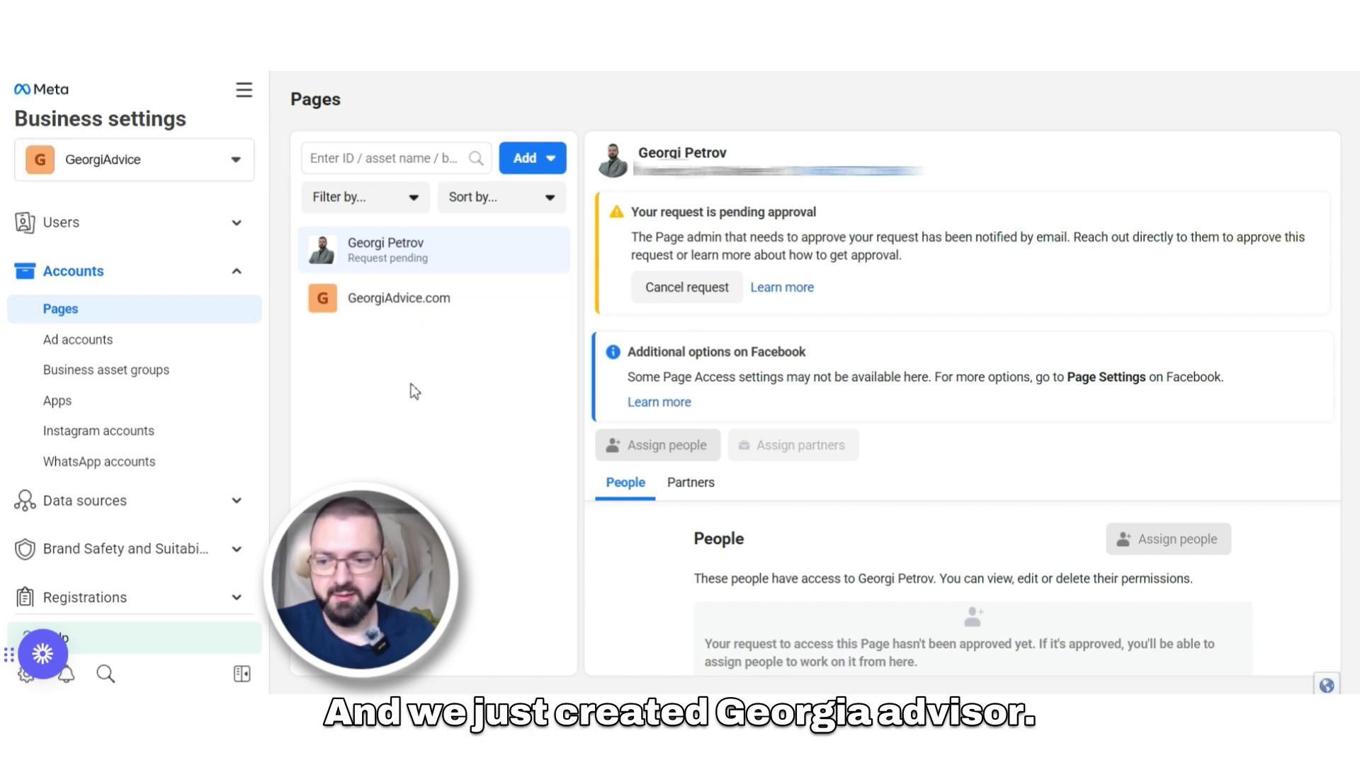
- Review the form for adding an existing ad account to the portfolio, including its ad account ID field, and close it unfilled
left_click(129, 347)
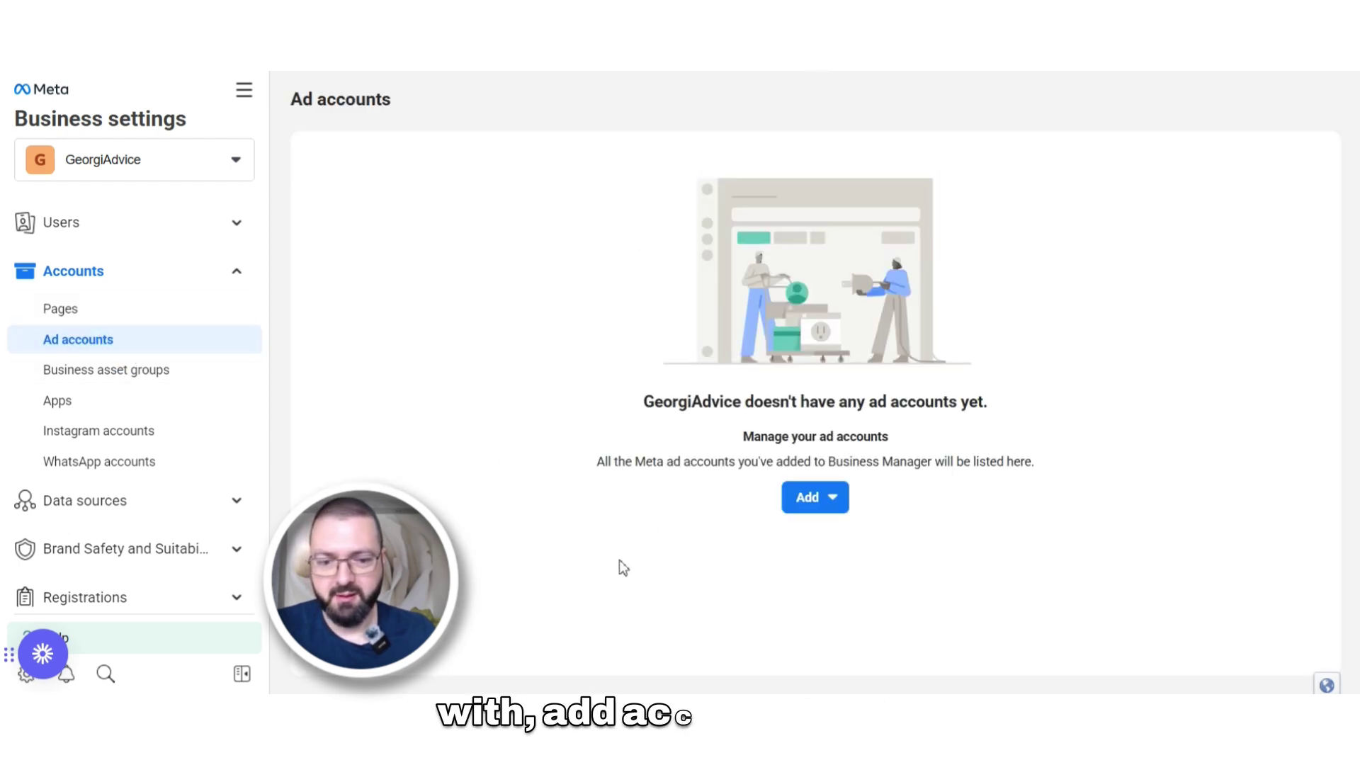
left_click(833, 521)
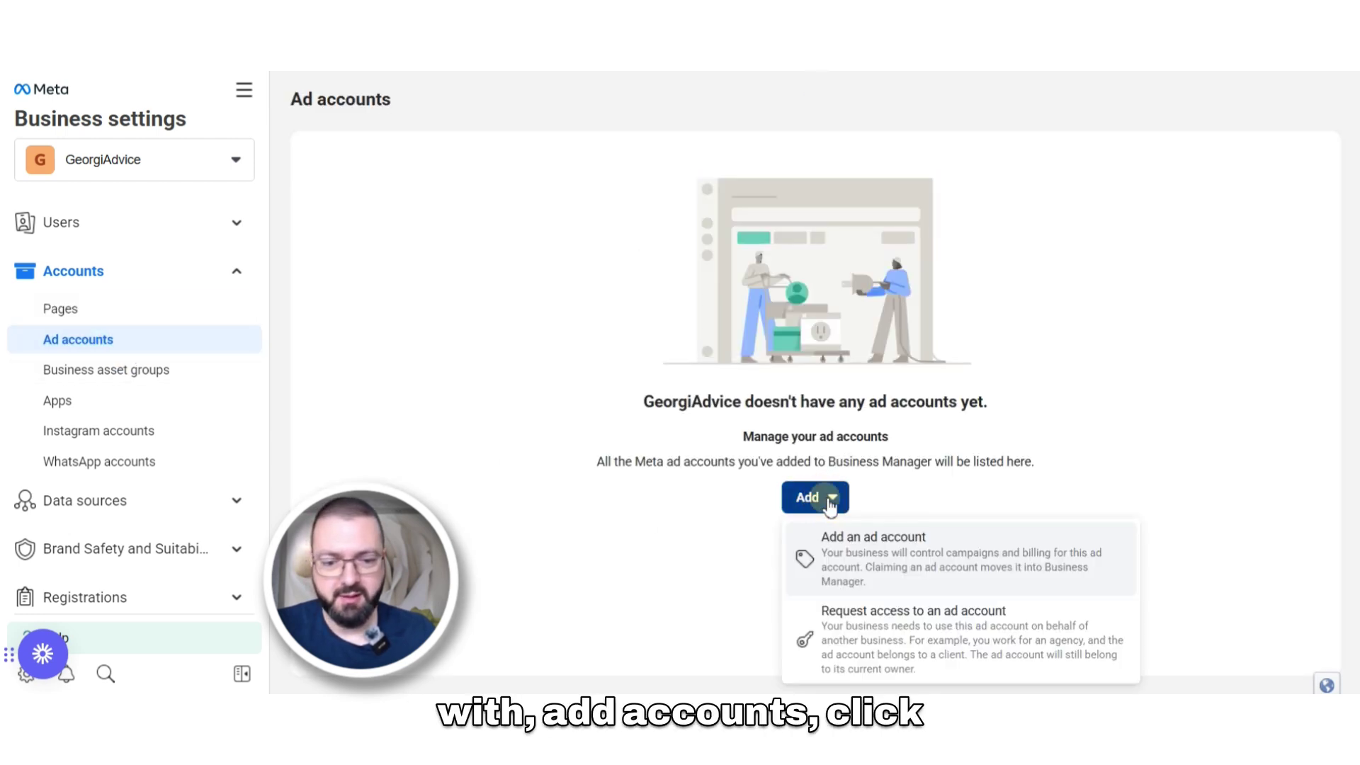
left_click(859, 558)
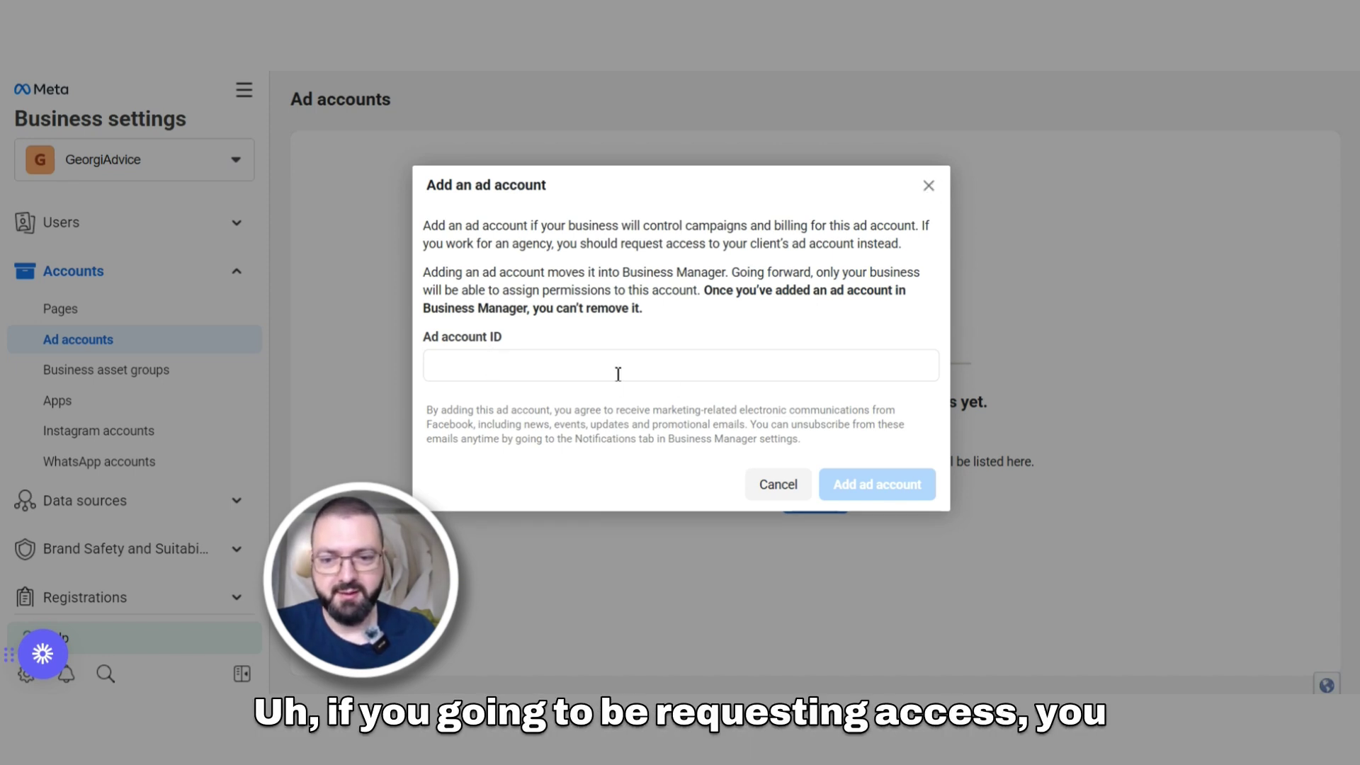
left_click_drag(498, 336, 423, 337)
left_click(580, 397)
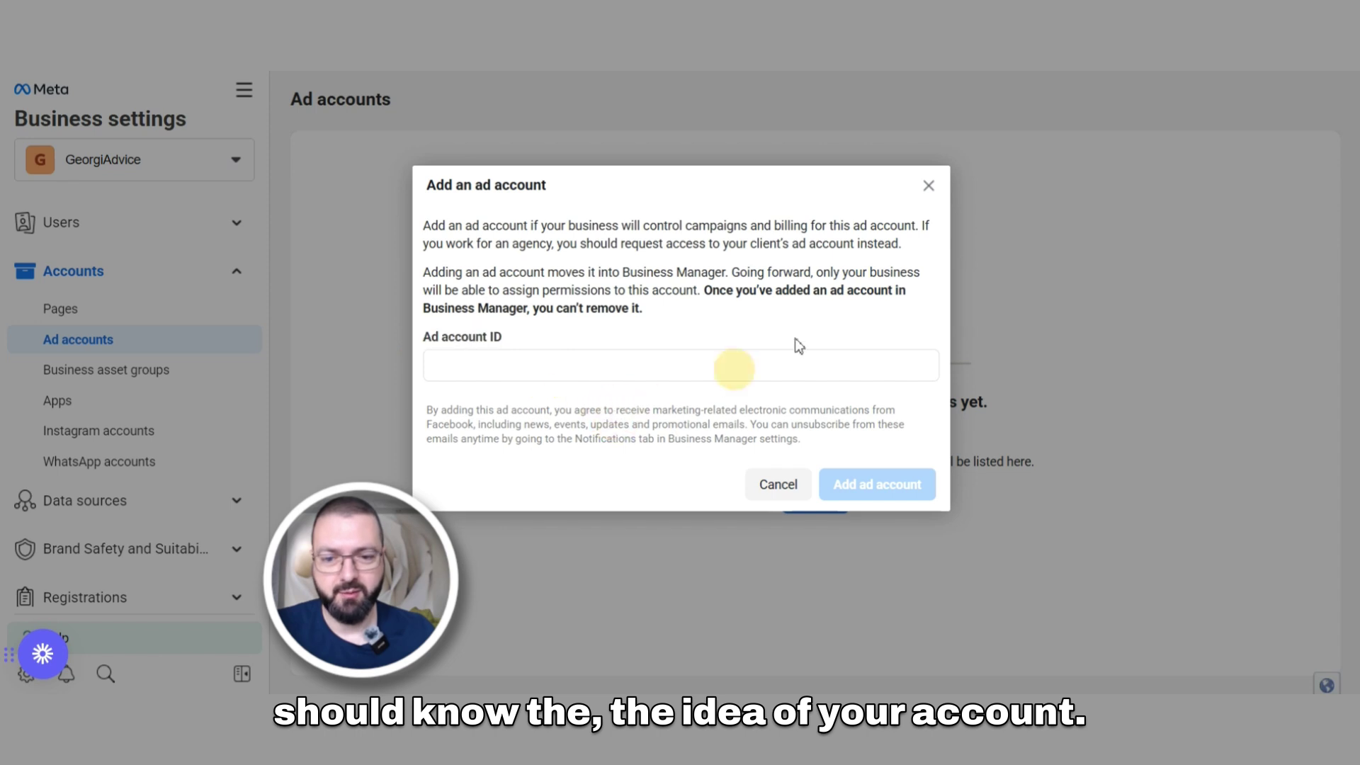
left_click(928, 187)
- Examine the name, time zone and currency settings for creating a new ad account, and close the form without creating one
left_click(803, 502)
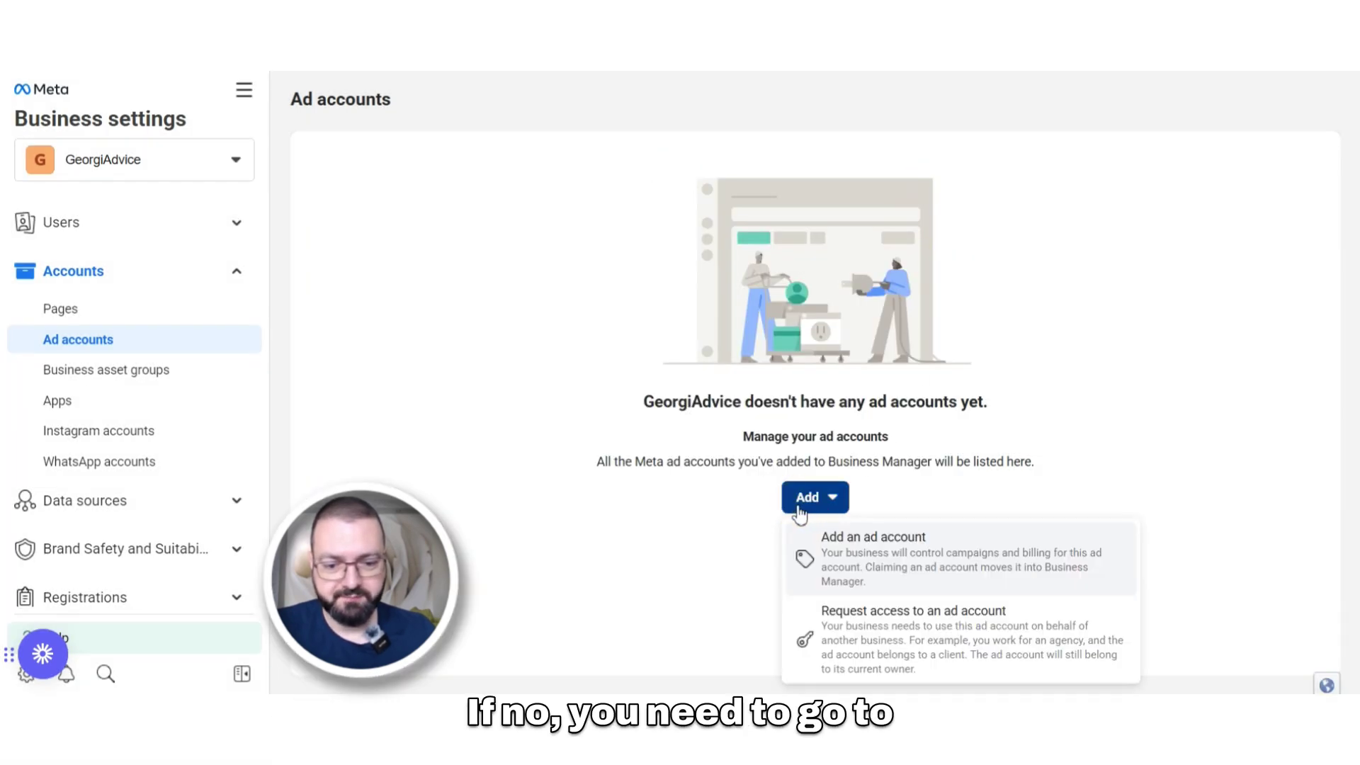
scroll(1032, 598, "down", 2)
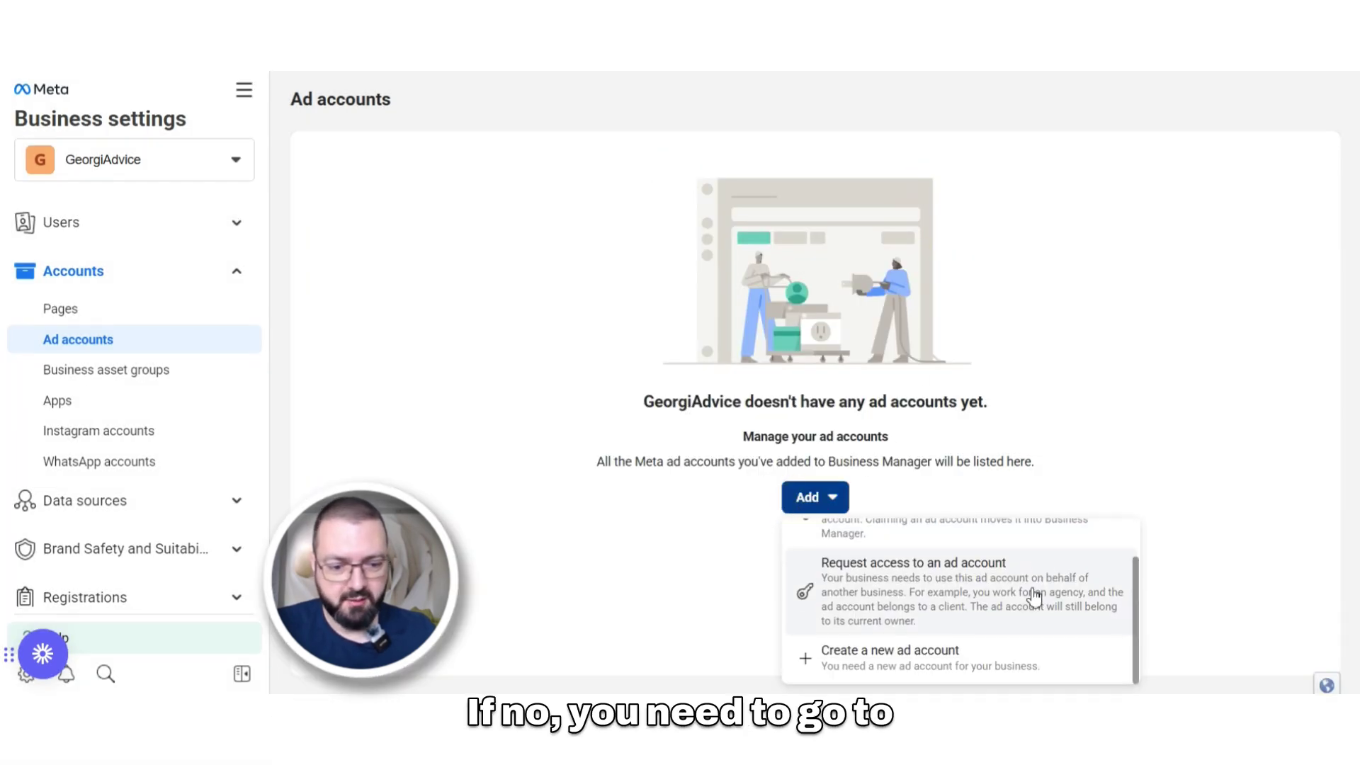
left_click(870, 669)
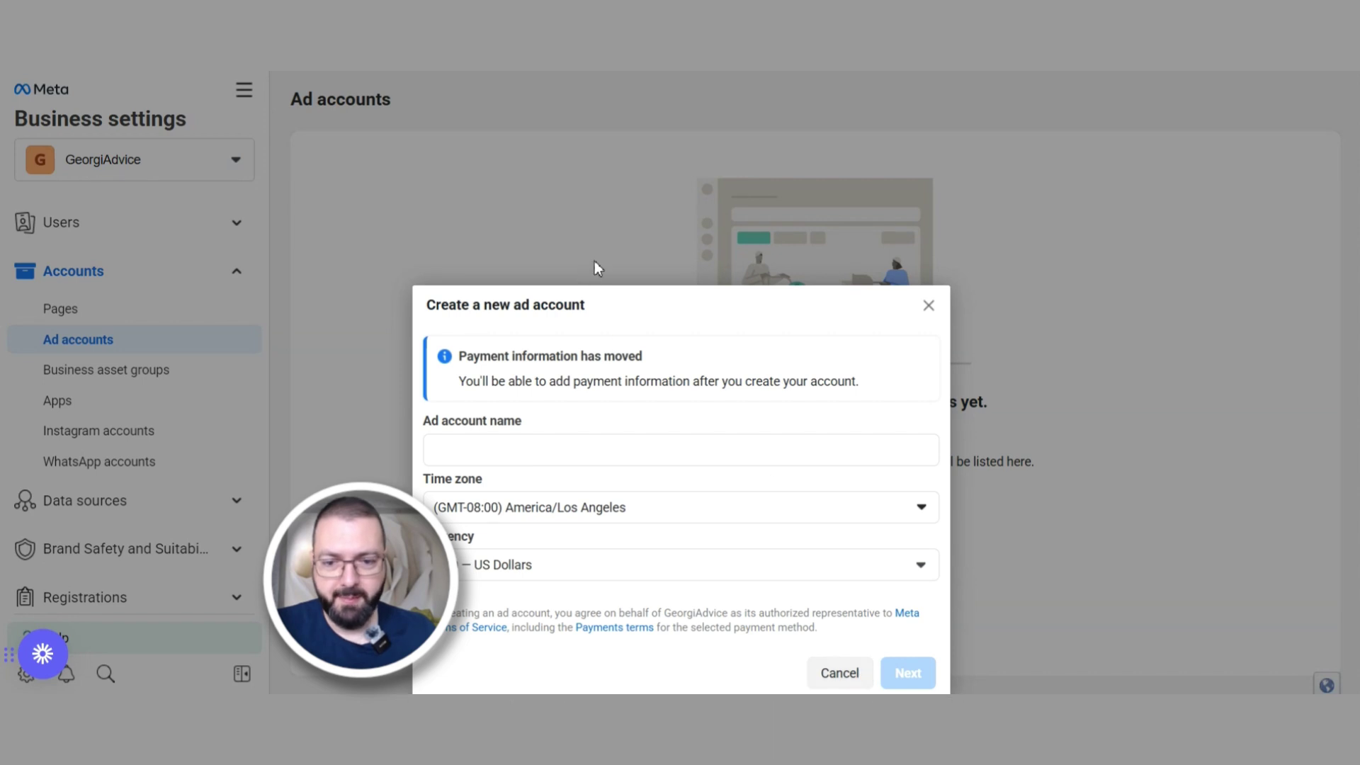
triple_click(687, 243)
left_click(679, 360)
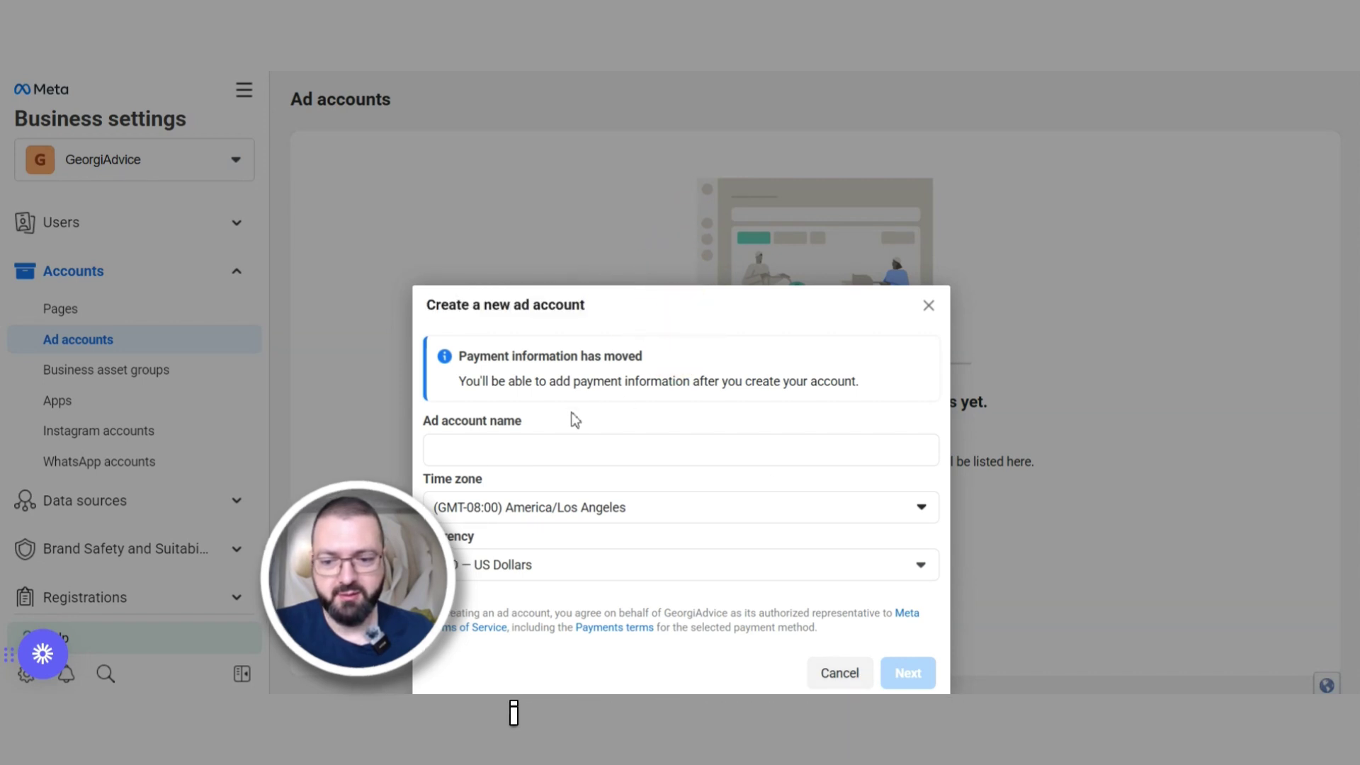
left_click(473, 461)
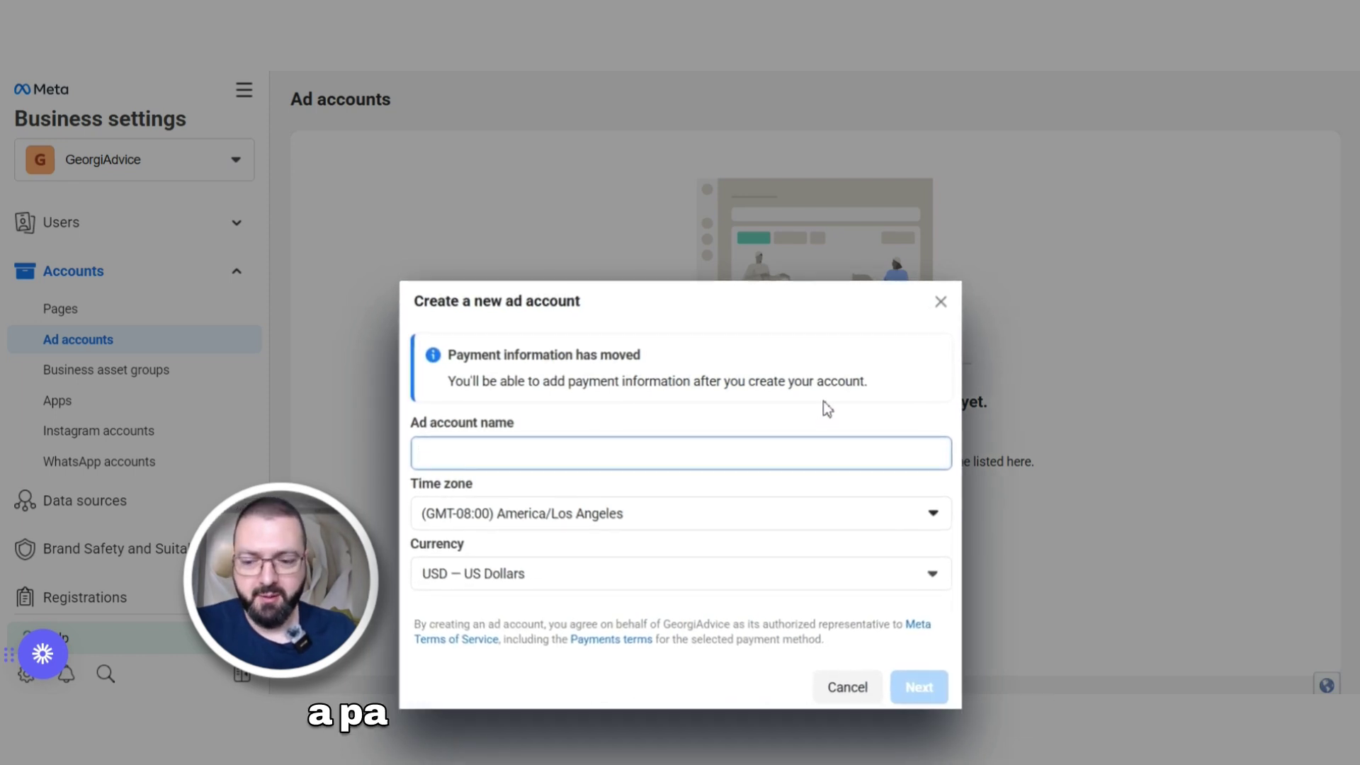
left_click(943, 301)
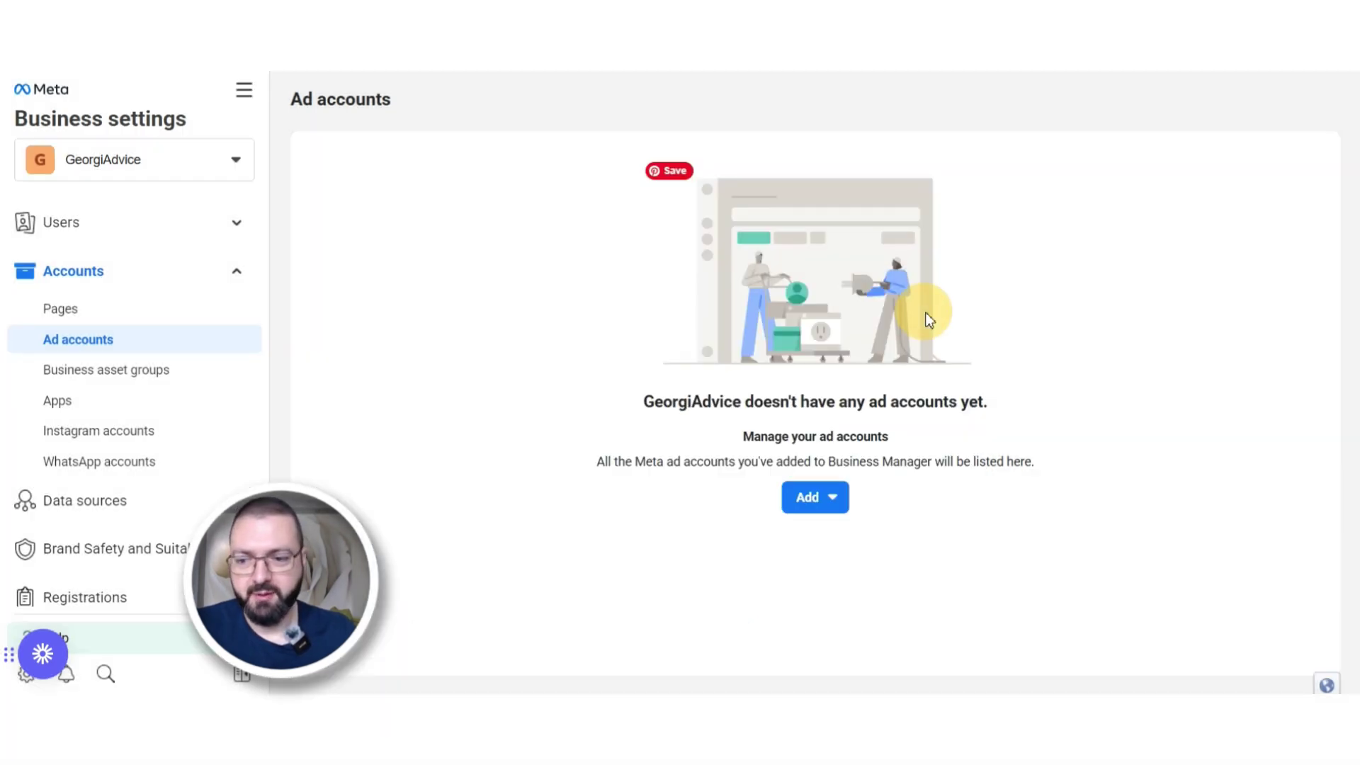
- Create a new dataset named GeorgiAdvice.com Pixel among the portfolio's data sources
scroll(212, 339, "down", 3)
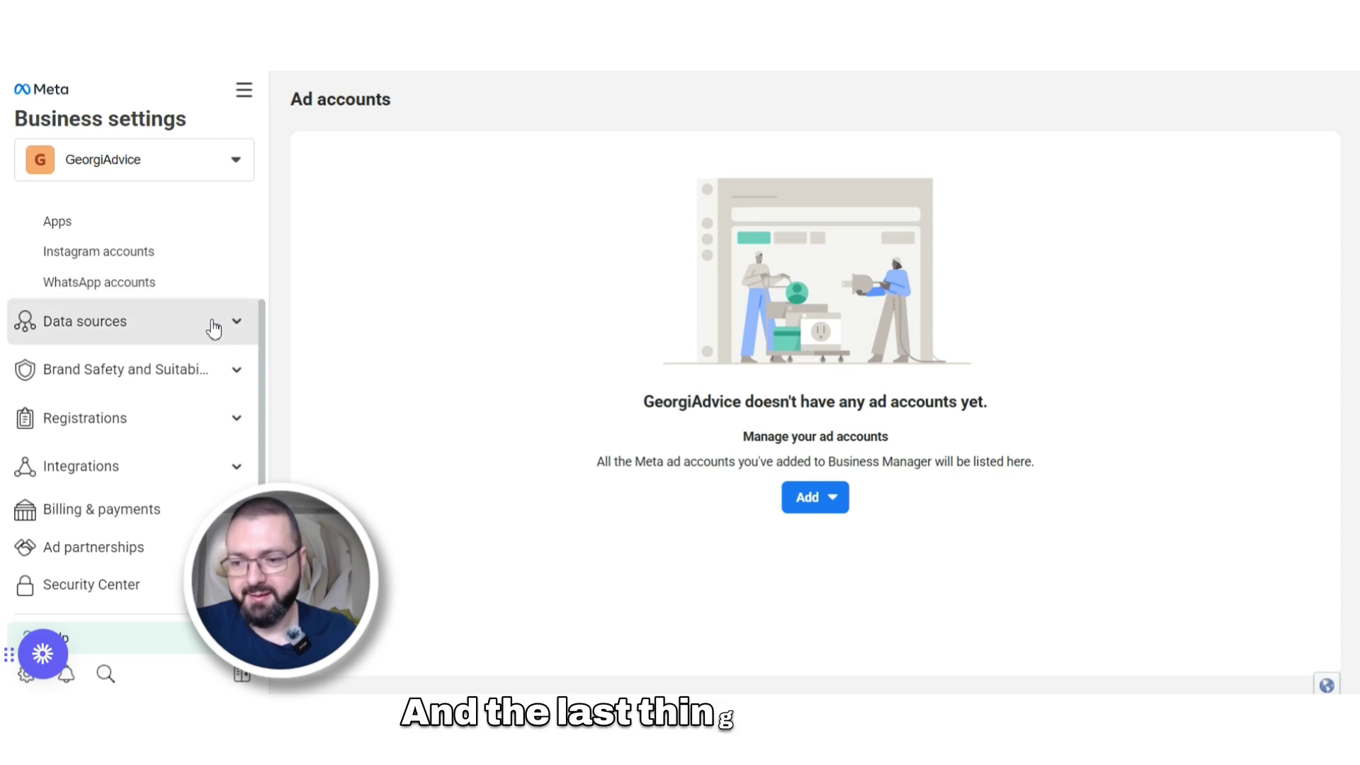
left_click(198, 328)
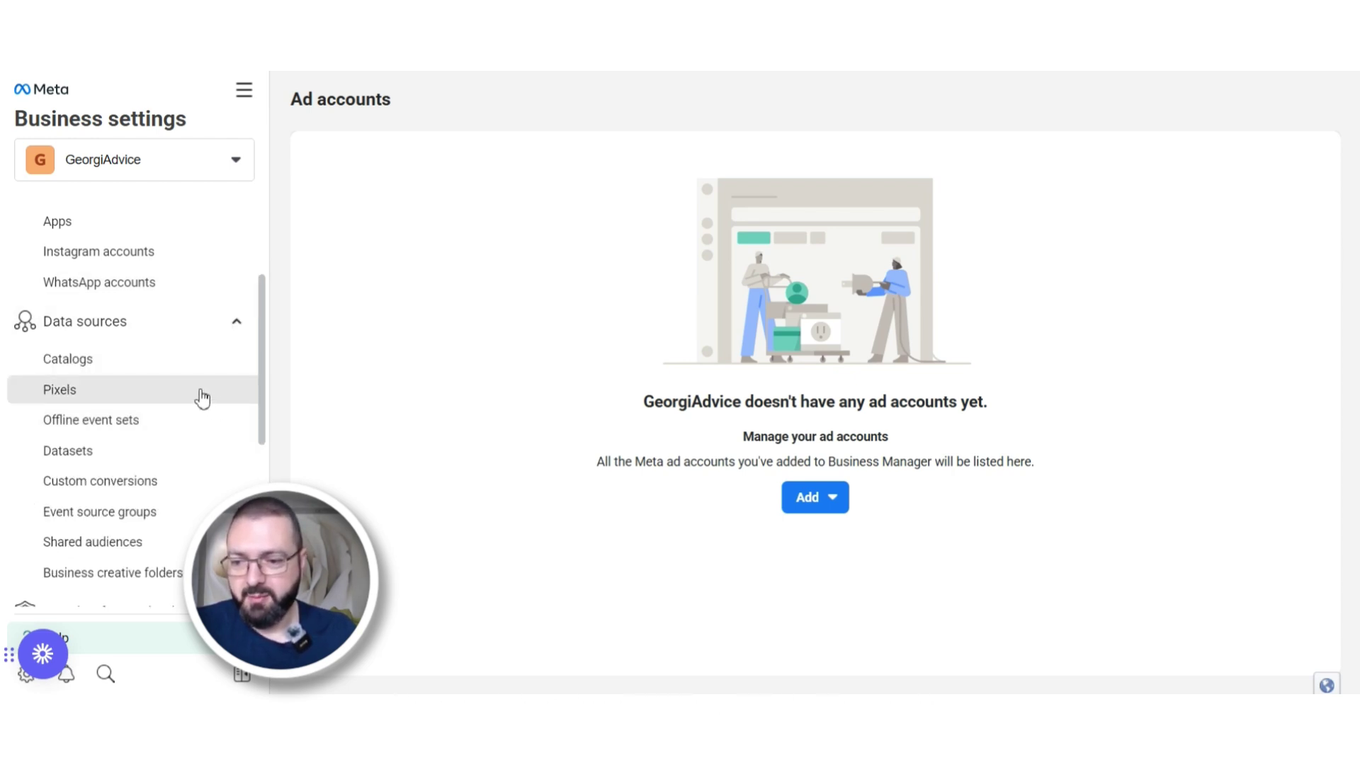
left_click(152, 464)
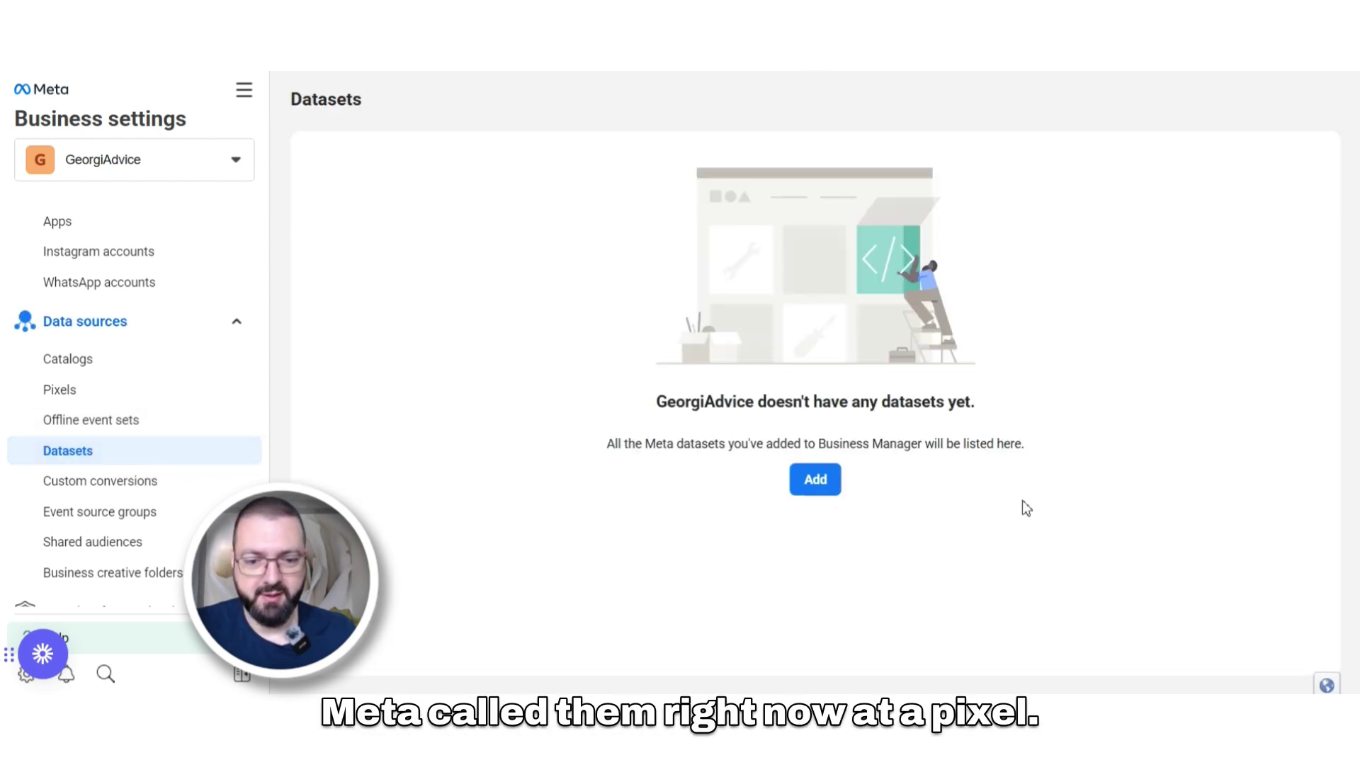
left_click(812, 487)
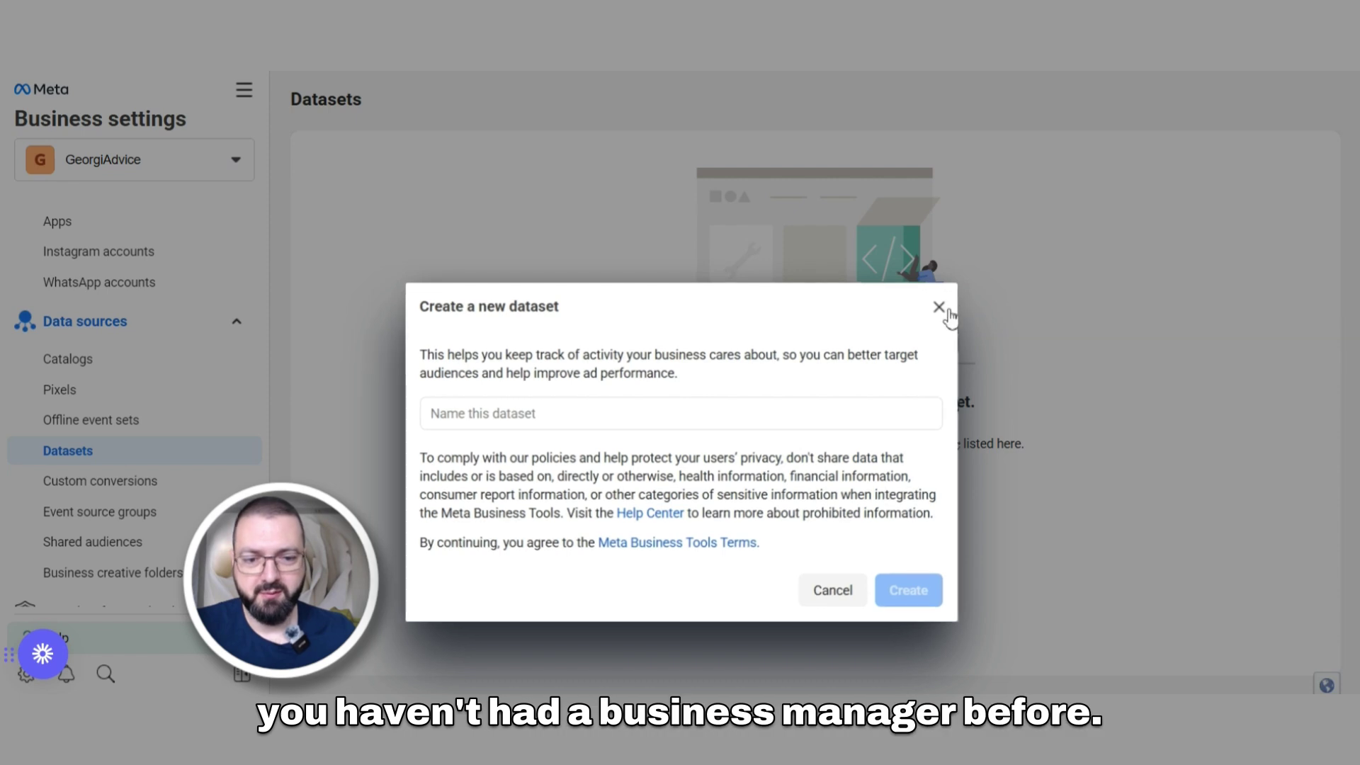
left_click(540, 415)
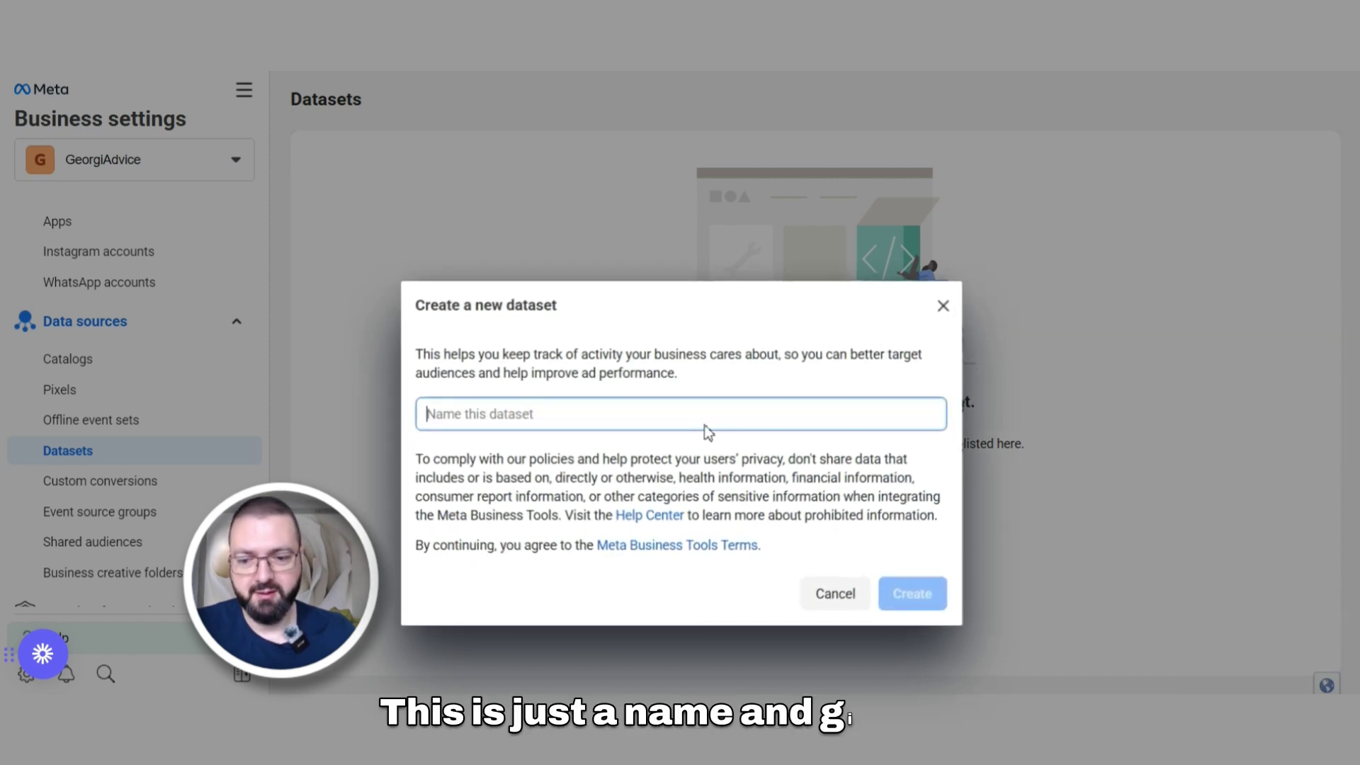
type("Georgi")
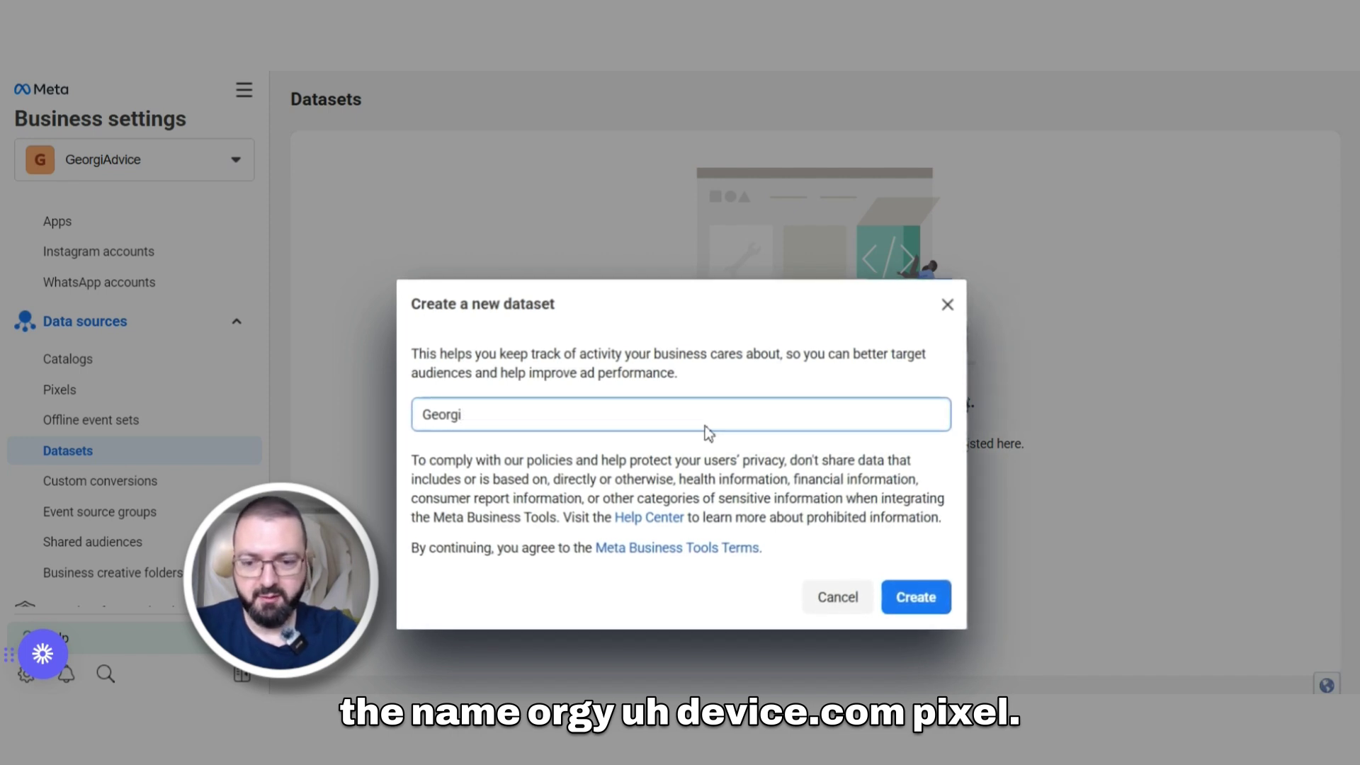
type("Advice.com")
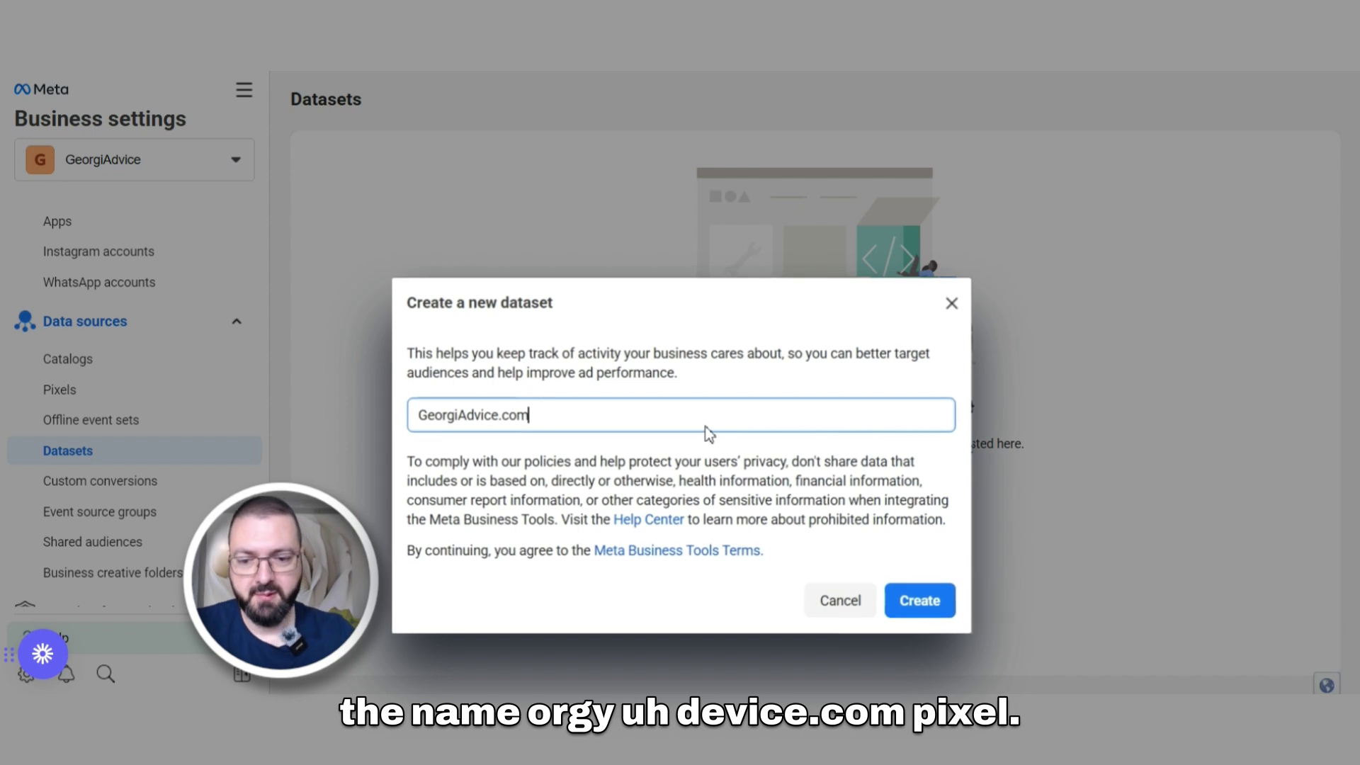
type(" Pixel")
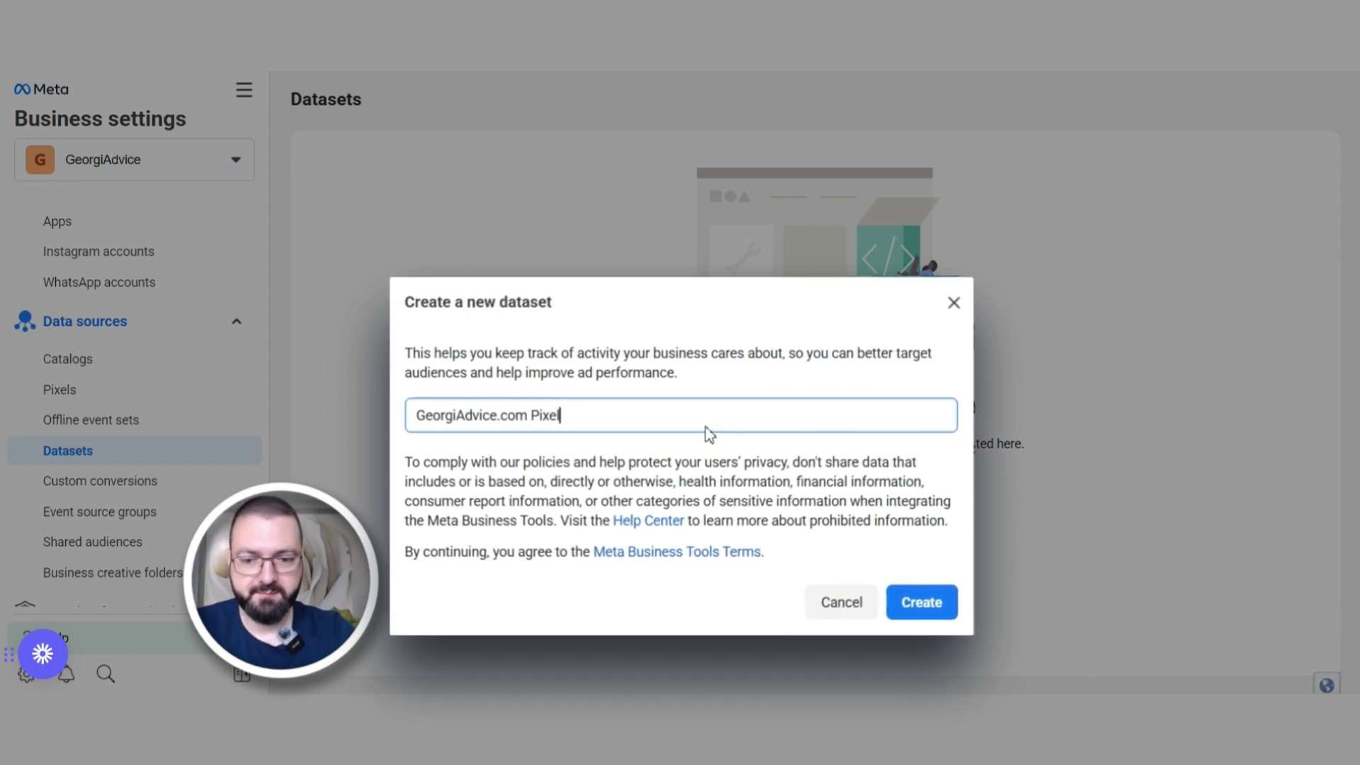
left_click(903, 597)
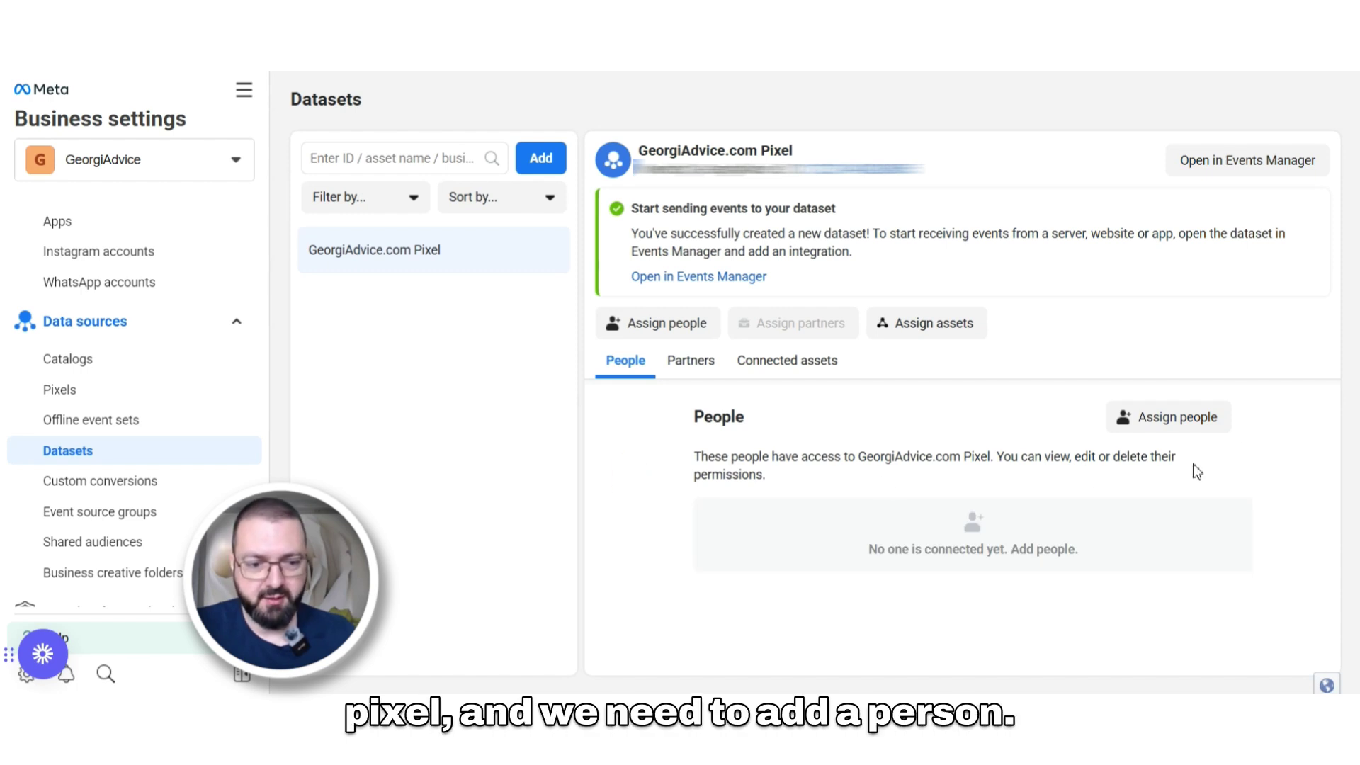
- Assign the only listed person to the GeorgiAdvice.com Pixel dataset with full control through Manage events dataset
left_click(1165, 419)
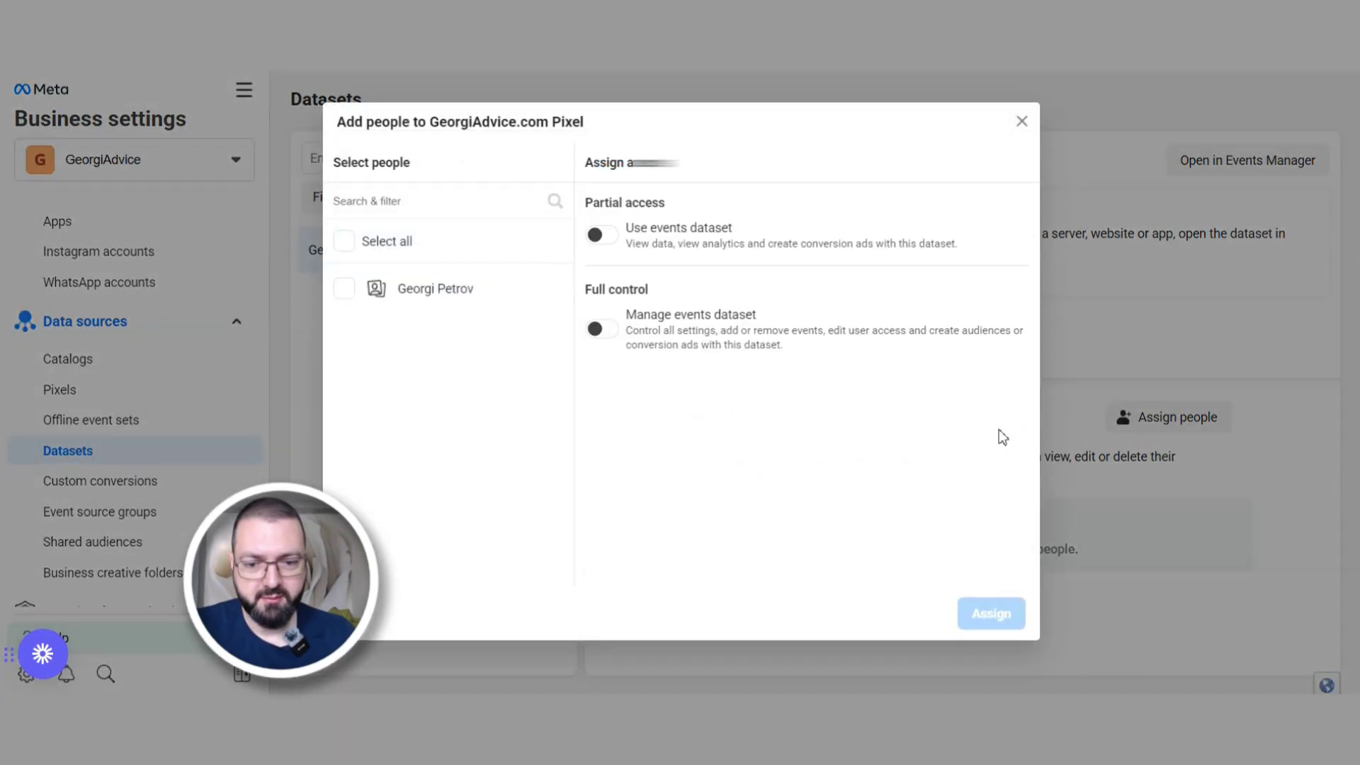
left_click(347, 291)
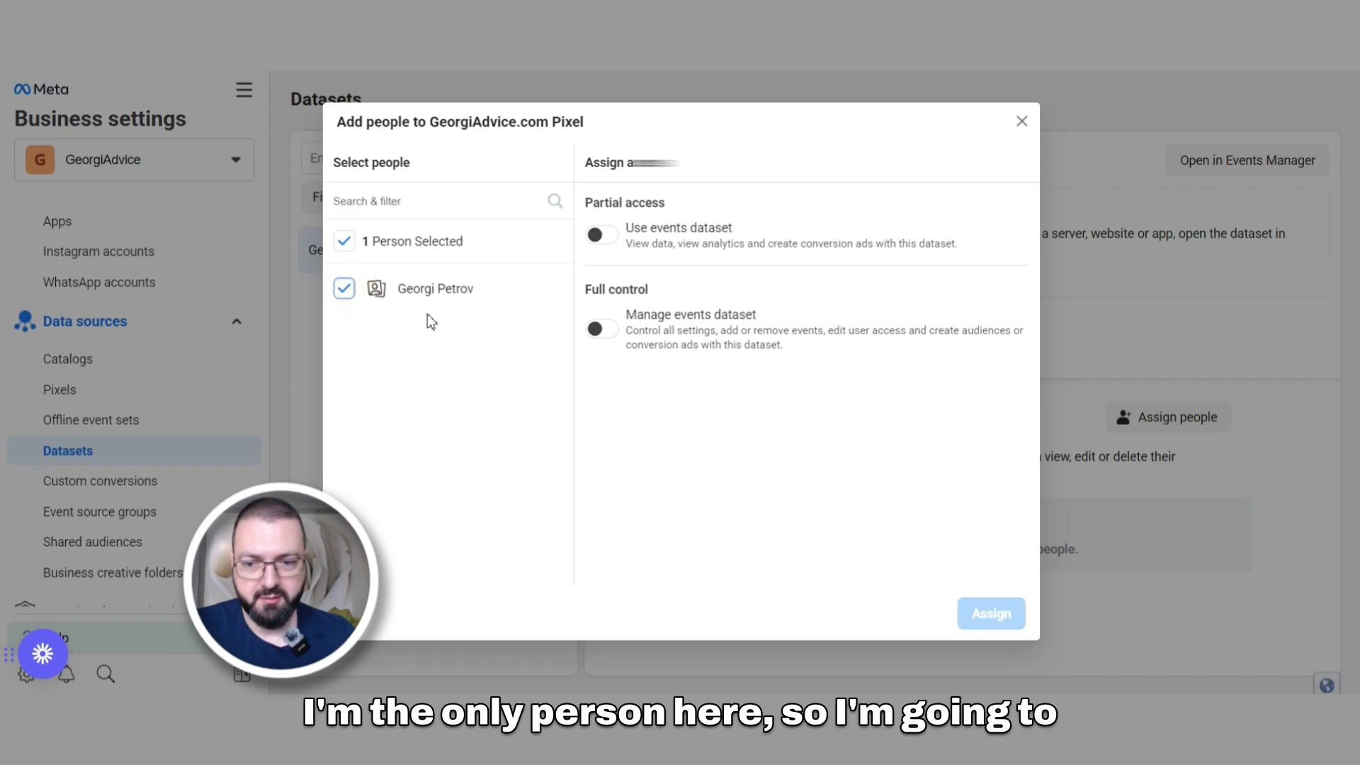
left_click(602, 328)
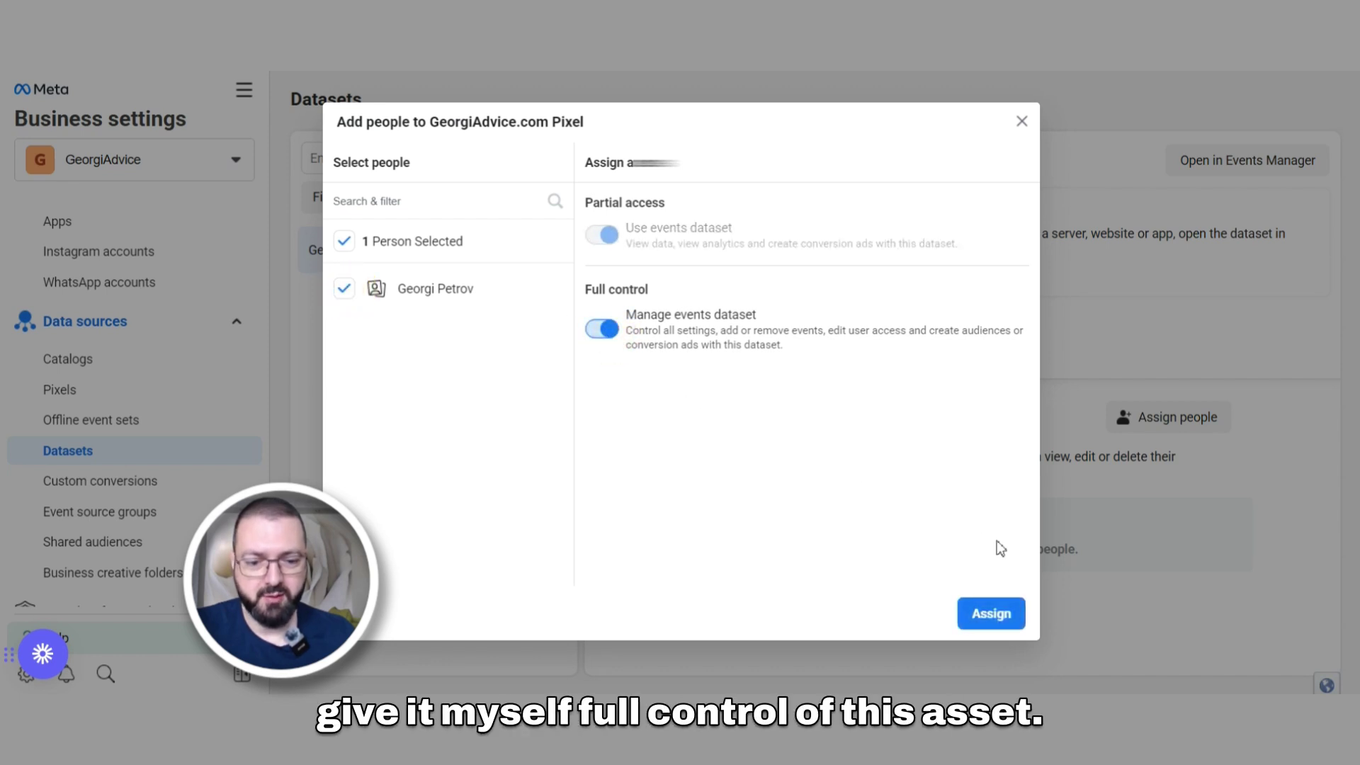
left_click(981, 616)
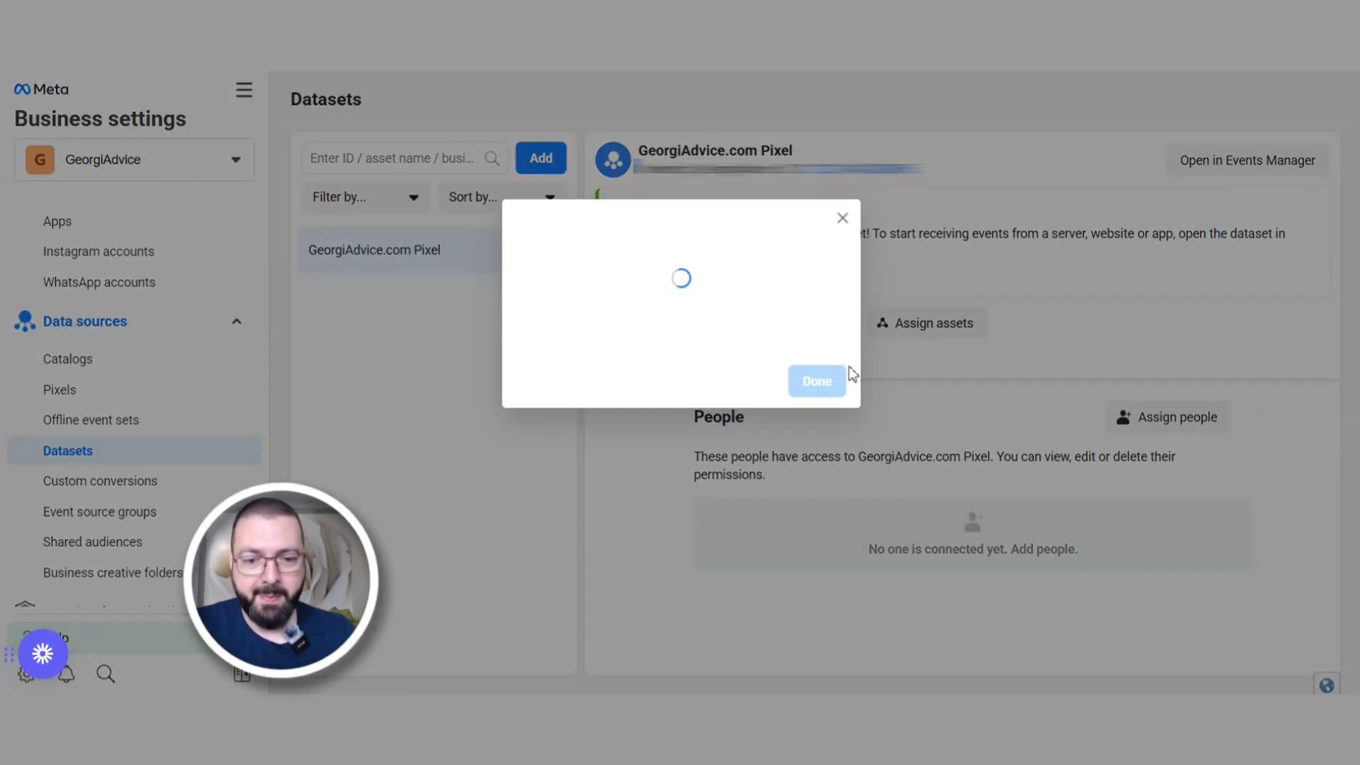
left_click(826, 376)
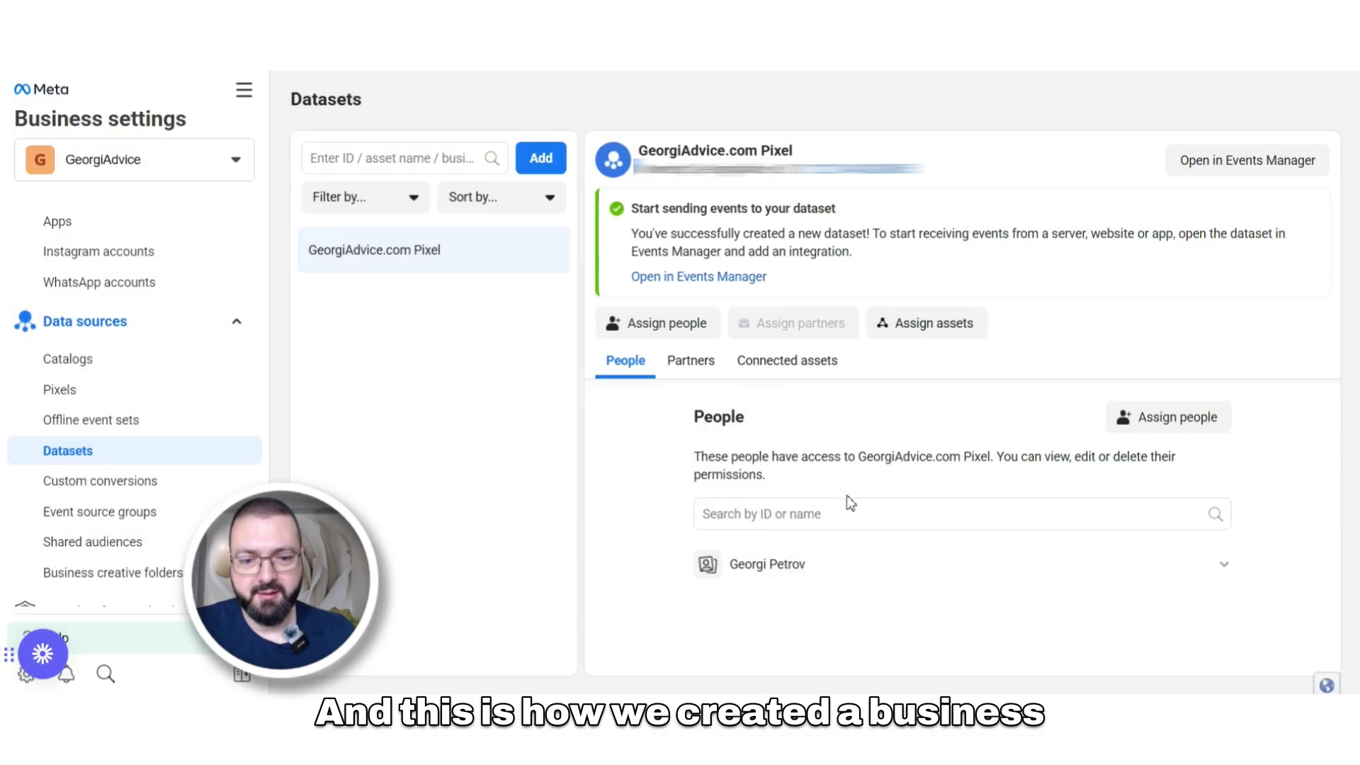